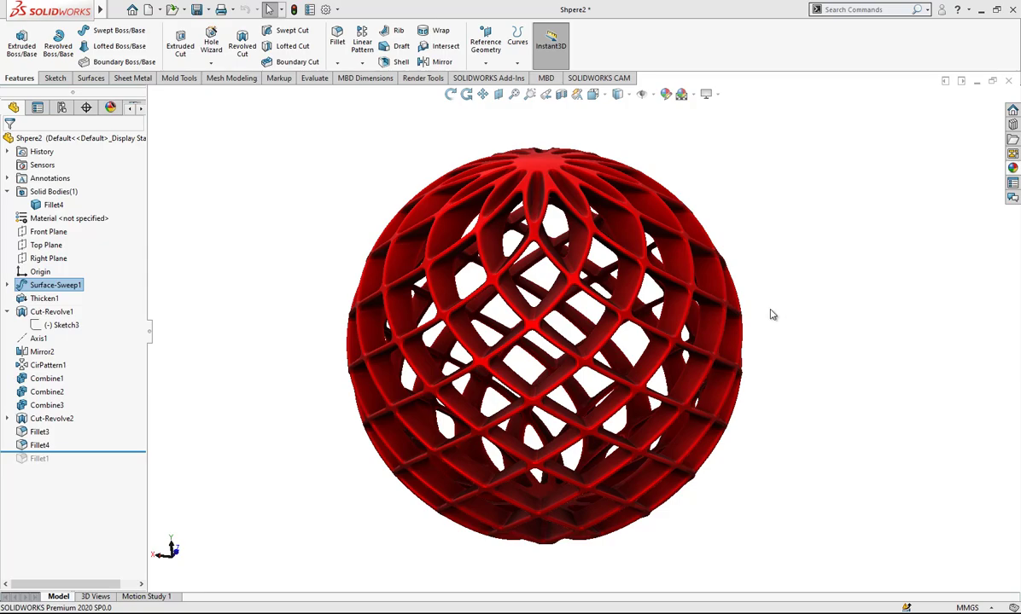
mouse_move(692, 388)
middle_mouse_down()
mouse_move(683, 365)
mouse_move(727, 307)
mouse_move(720, 299)
mouse_move(722, 405)
mouse_move(722, 382)
mouse_move(771, 311)
mouse_move(731, 412)
middle_mouse_up()
scroll(731, 413, "up", 1)
scroll(525, 350, "down", 1)
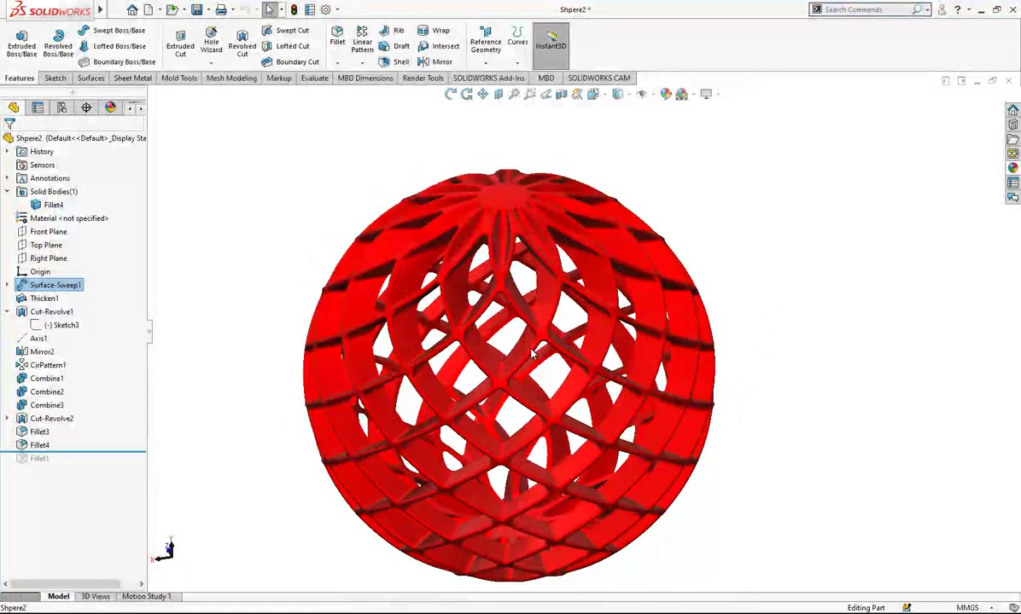
scroll(534, 354, "up", 2)
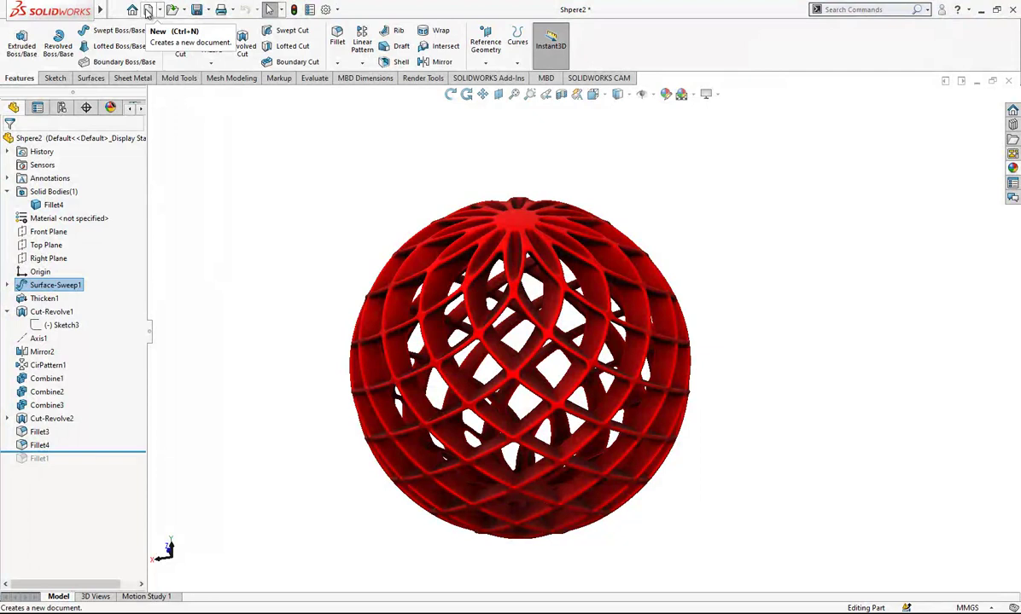
- Create a new part and sketch a vertical line about 89 mm long upward from the origin on the Front Plane
left_click(148, 10)
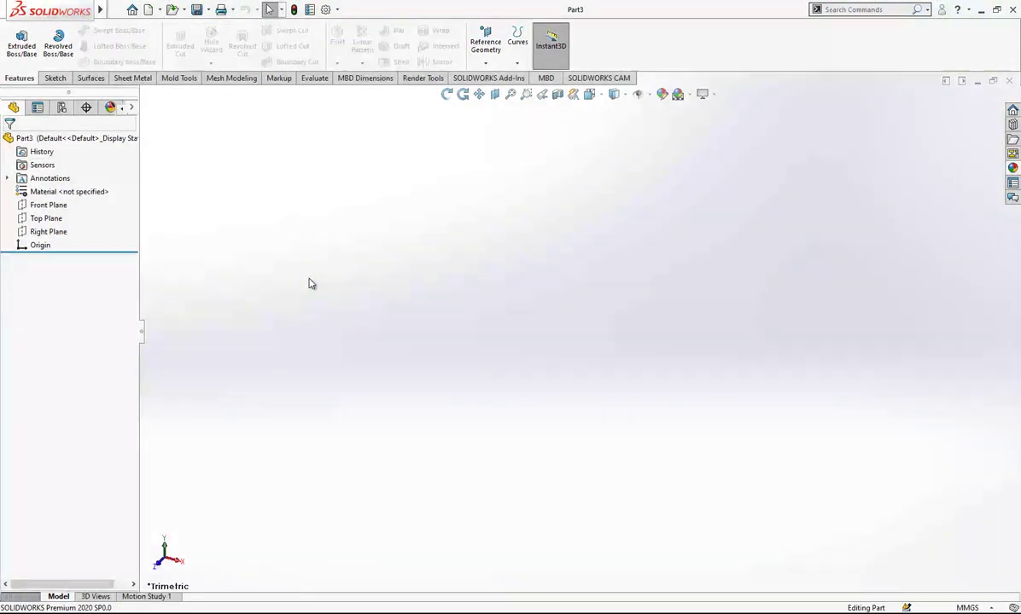
left_click(55, 203)
left_click(56, 184)
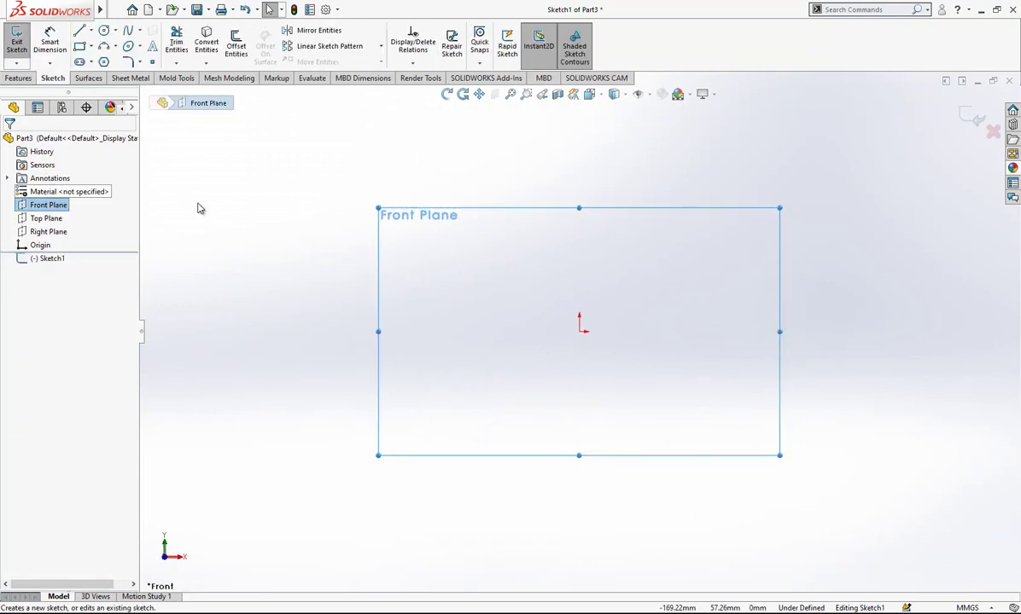
left_click(80, 29)
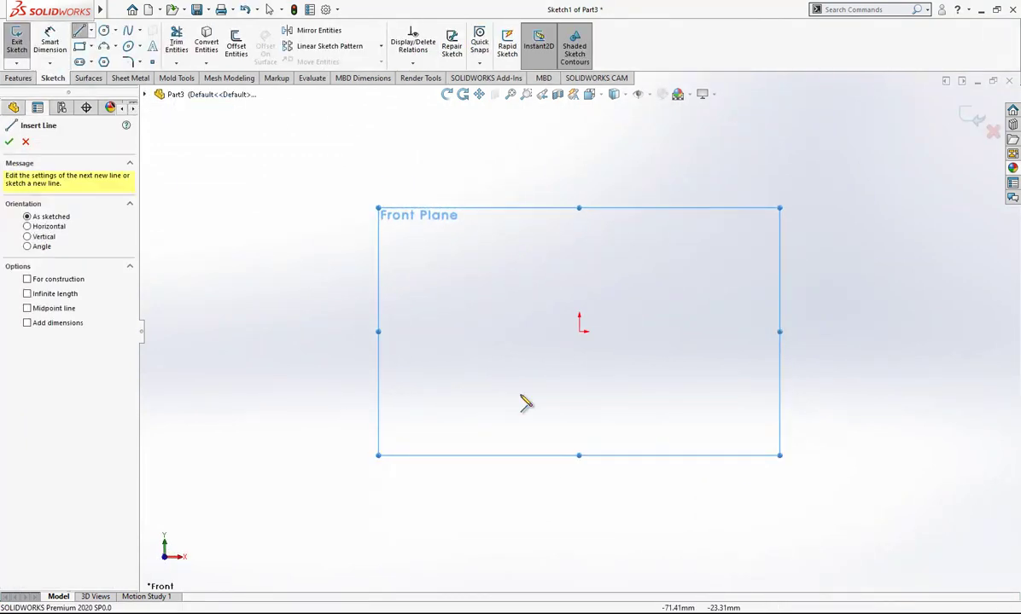
left_click(580, 331)
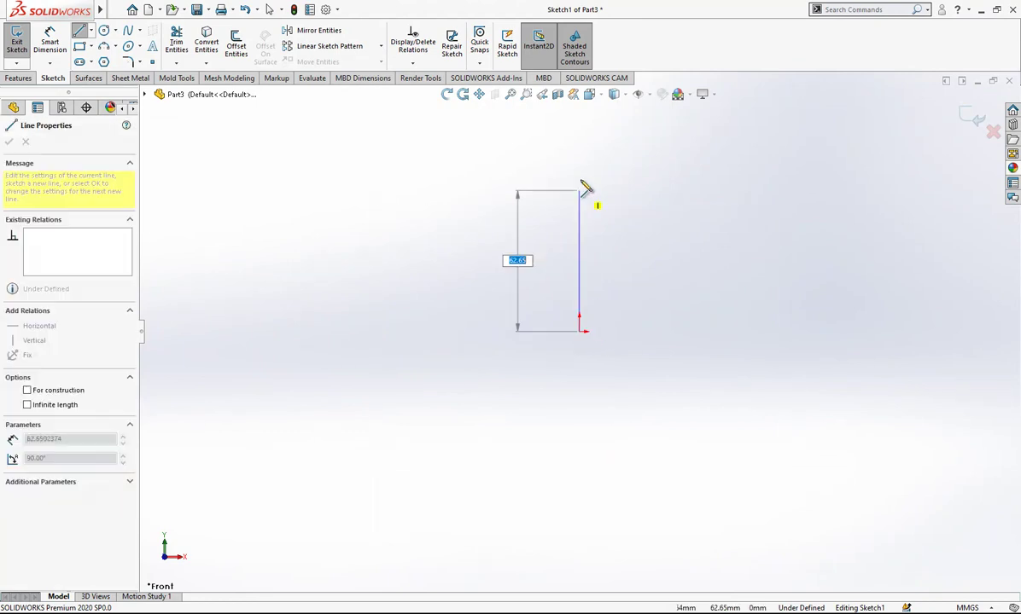
left_click(580, 133)
key("Escape")
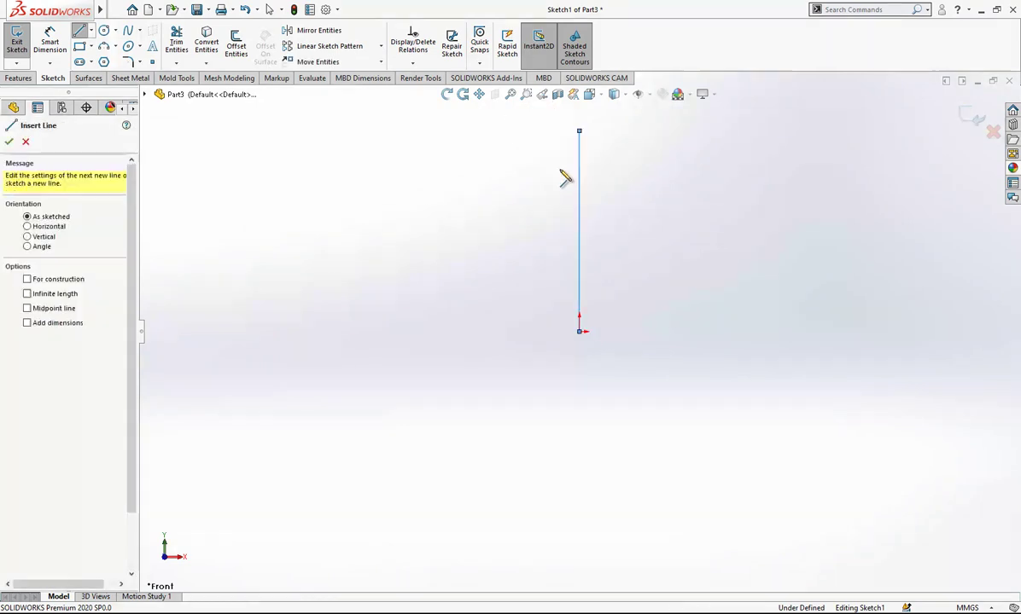
key("Escape")
- Dimension the vertical line to 80 mm and close the sketch
left_click(49, 41)
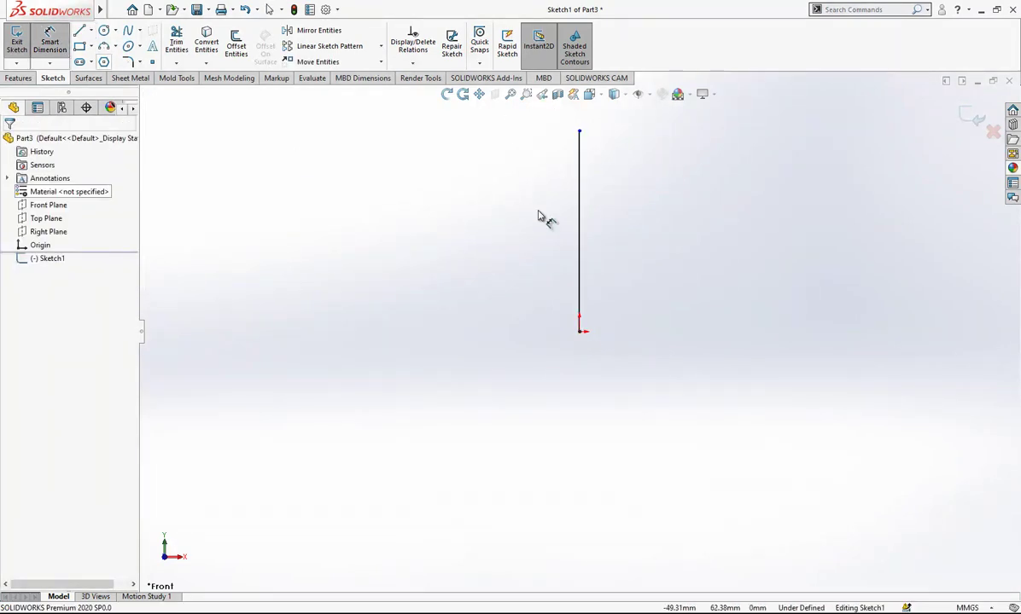
left_click(580, 237)
left_click(551, 234)
type("80")
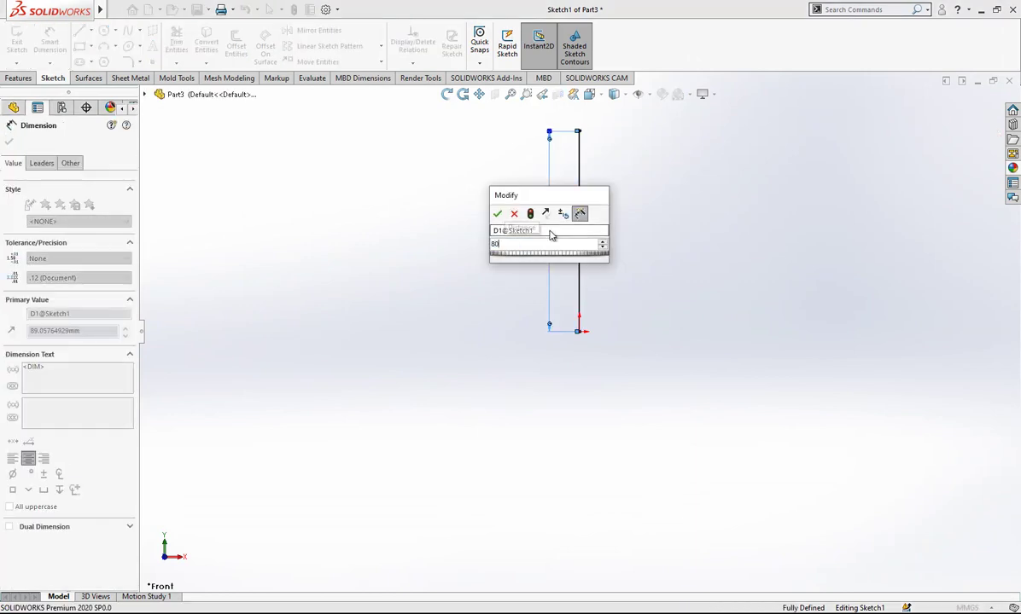
key("Return")
left_click(922, 119)
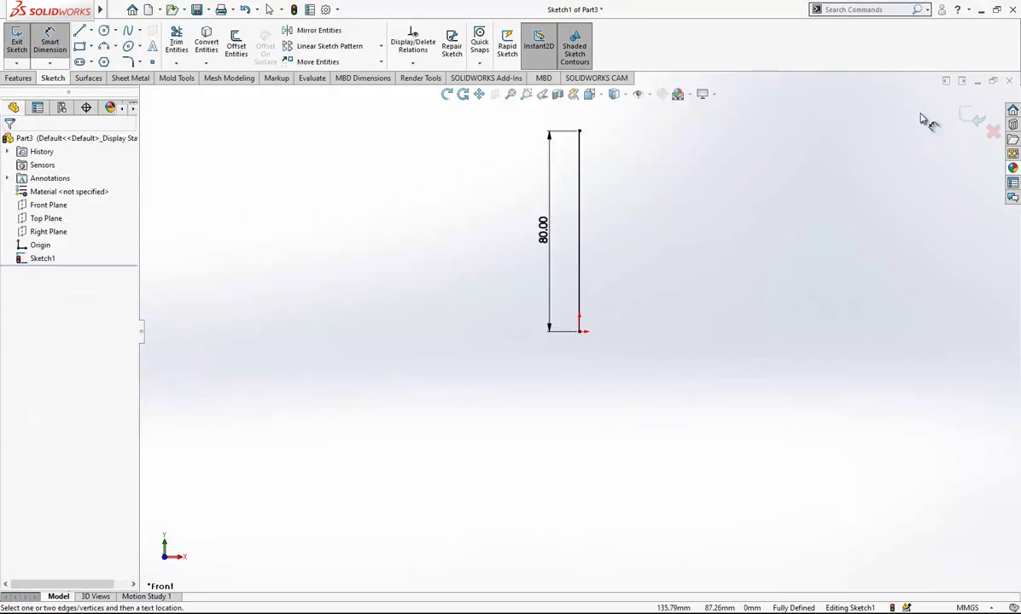
left_click(972, 116)
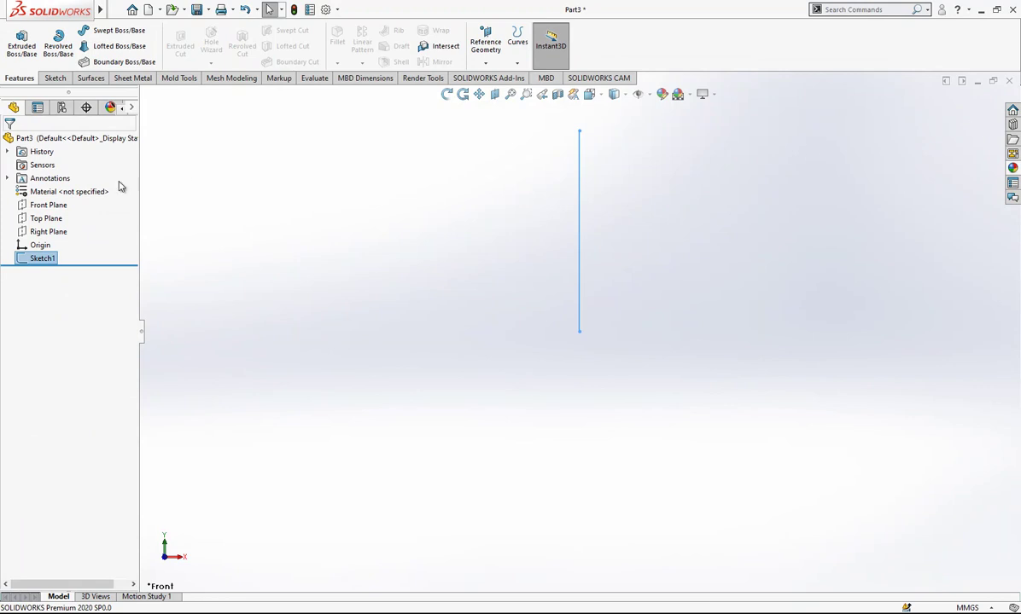
- Start a second sketch on the Front Plane and draw a horizontal line about 59 mm long from the origin toward positive X
left_click(51, 205)
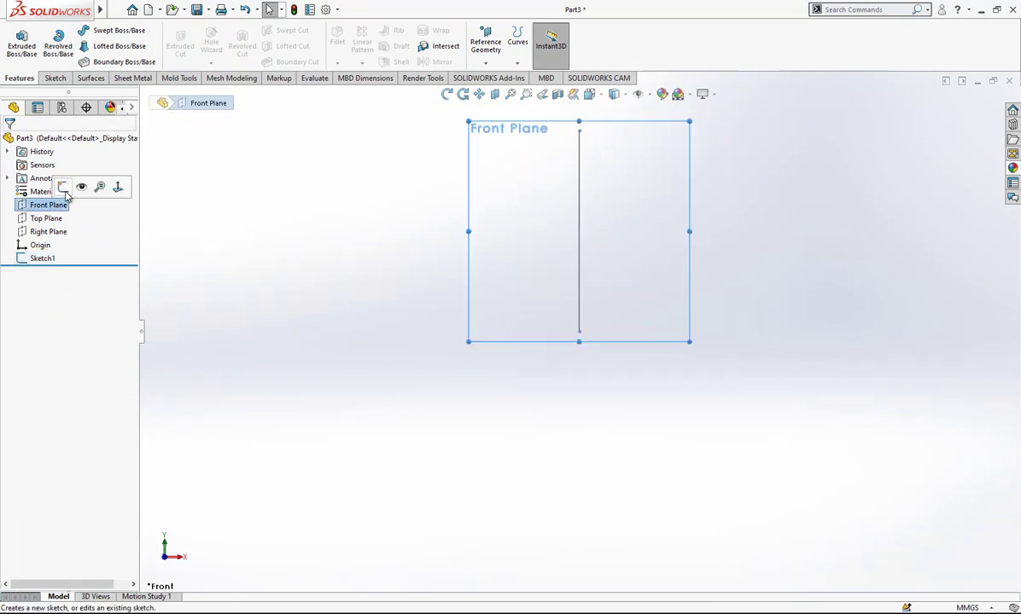
left_click(64, 188)
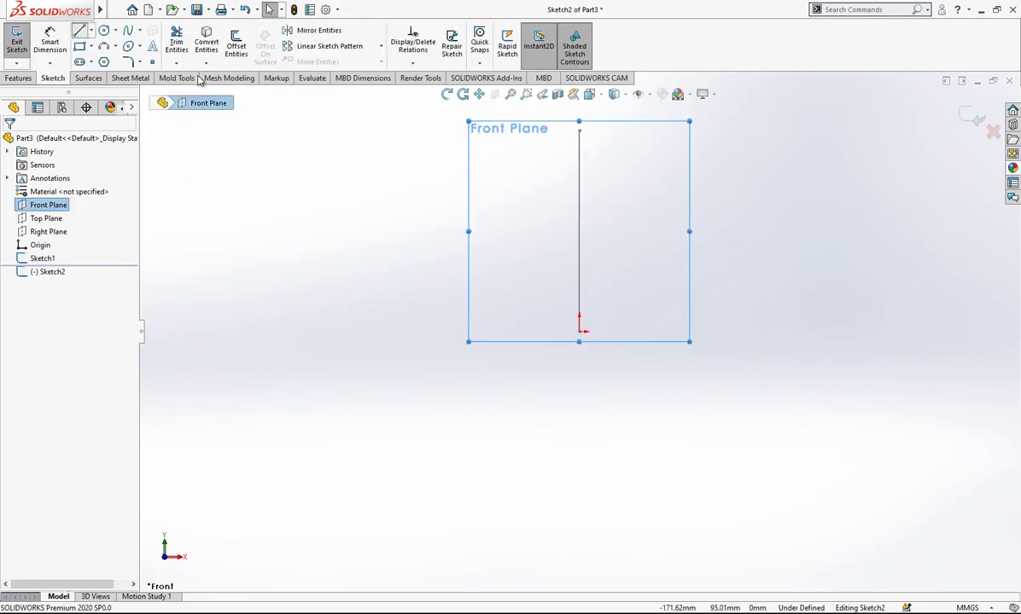
left_click(580, 331)
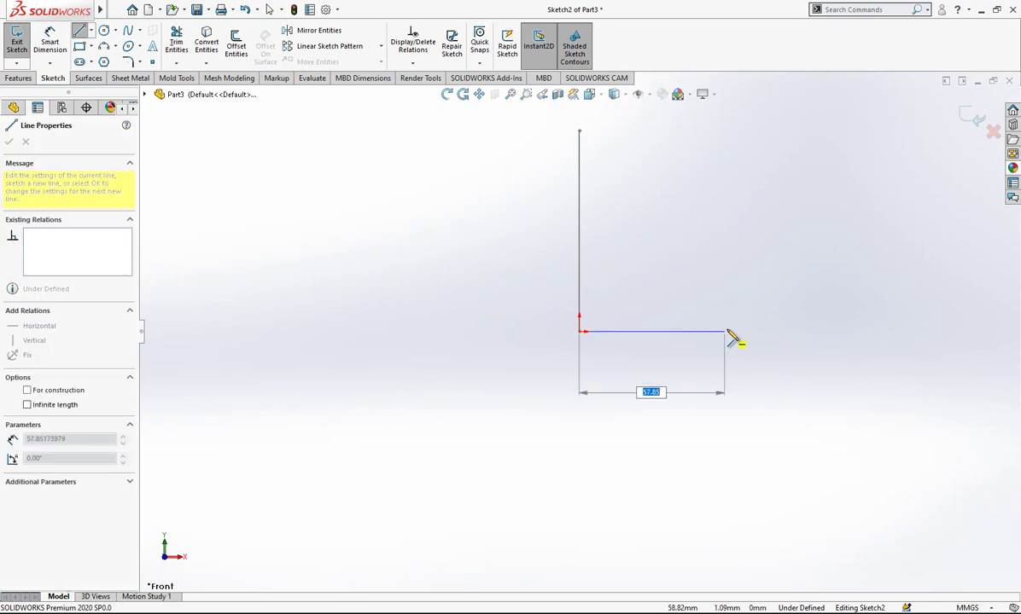
left_click(727, 331)
key("Escape")
- Dimension the horizontal line to 40 mm and close the sketch
right_click_drag(639, 449, 636, 339)
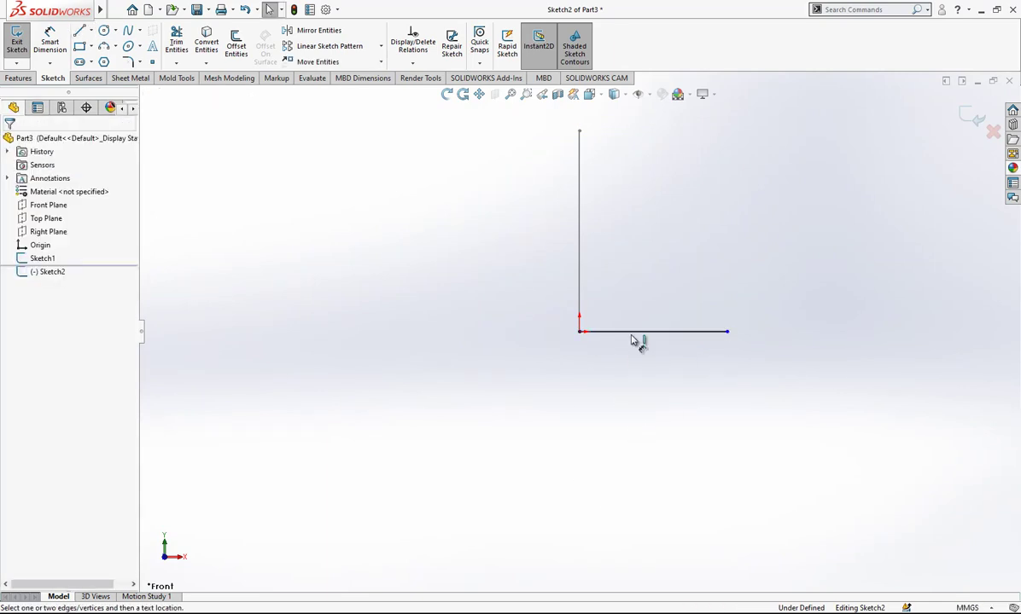
left_click(640, 332)
left_click(636, 364)
left_click(642, 368)
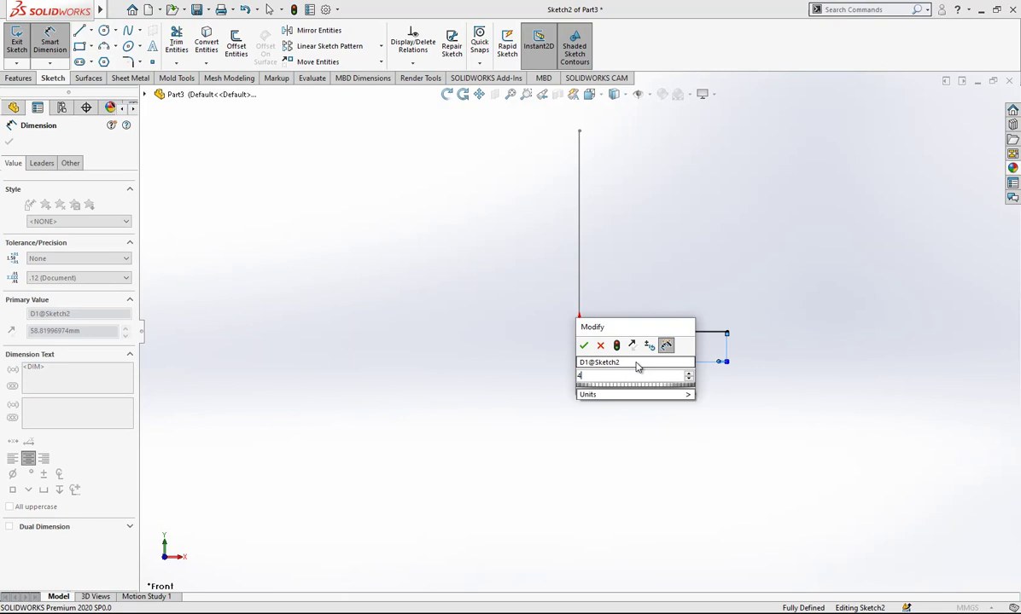
type("40")
key("Return")
key("Escape")
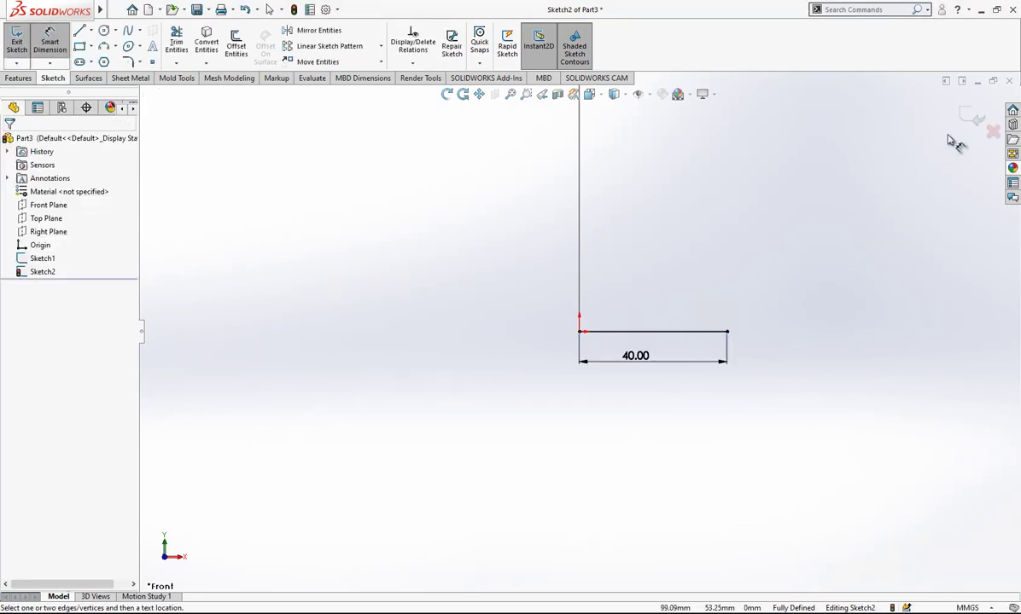
left_click(973, 118)
- Start a swept surface with the horizontal line as the profile and the vertical line as the path
mouse_move(735, 373)
middle_mouse_down()
mouse_move(745, 301)
mouse_move(688, 223)
middle_mouse_up()
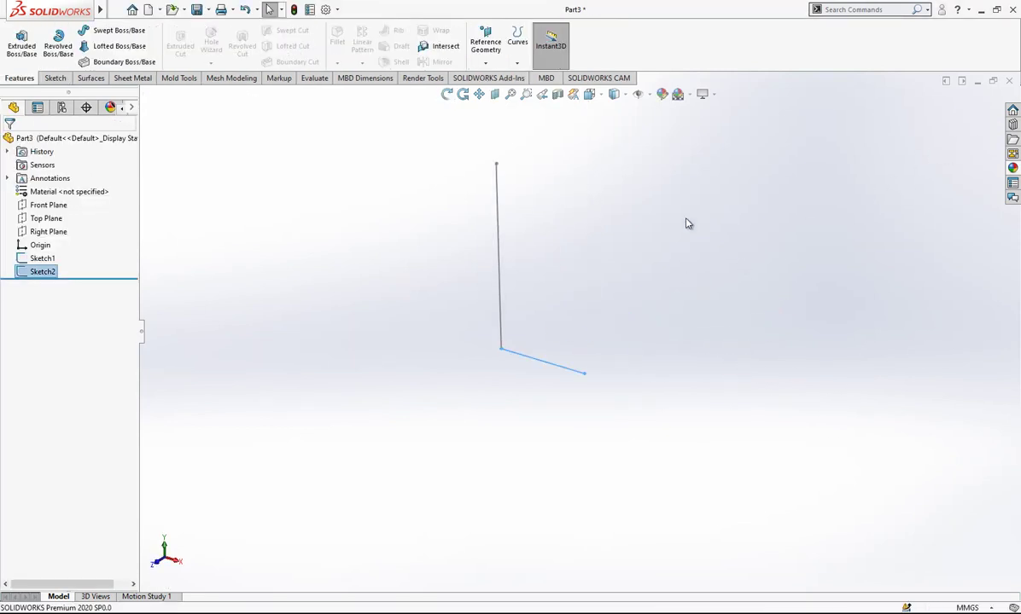
left_click(103, 79)
left_click(86, 44)
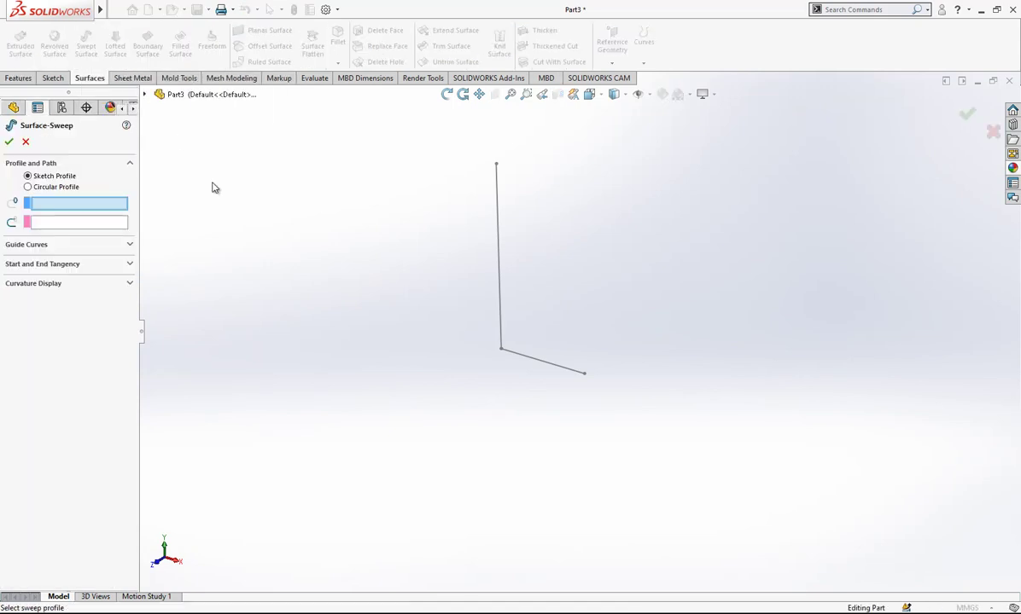
left_click(526, 365)
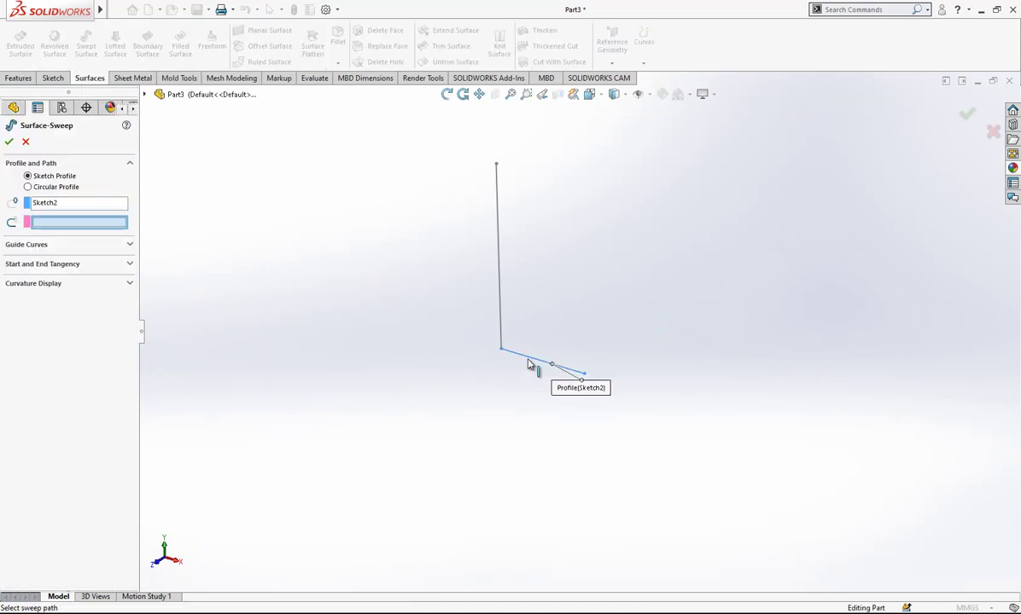
left_click(501, 321)
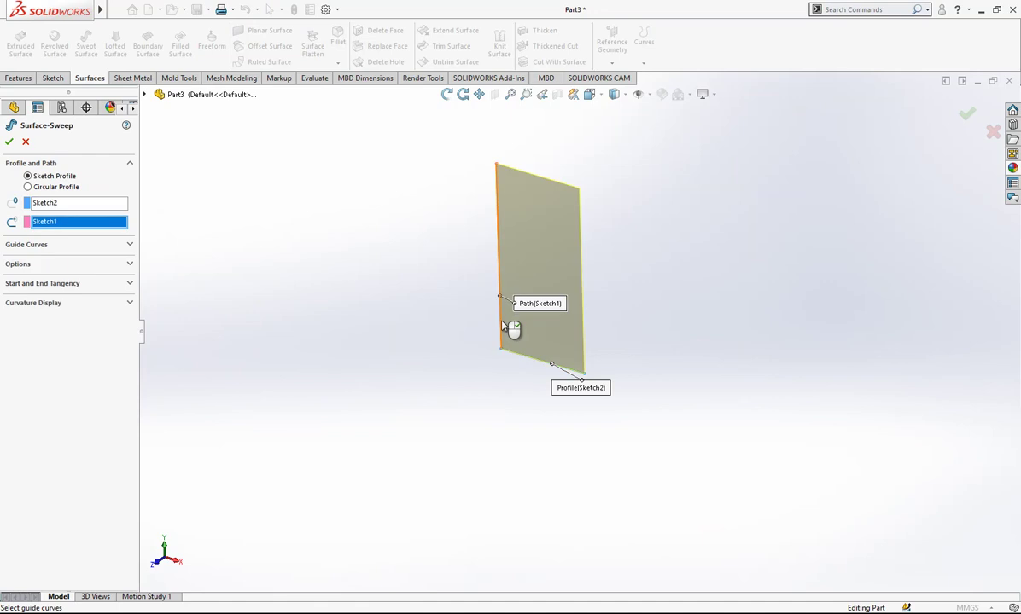
- Give the surface sweep a specified profile twist of 0.50 revolutions and create it
left_click(129, 246)
left_click(101, 356)
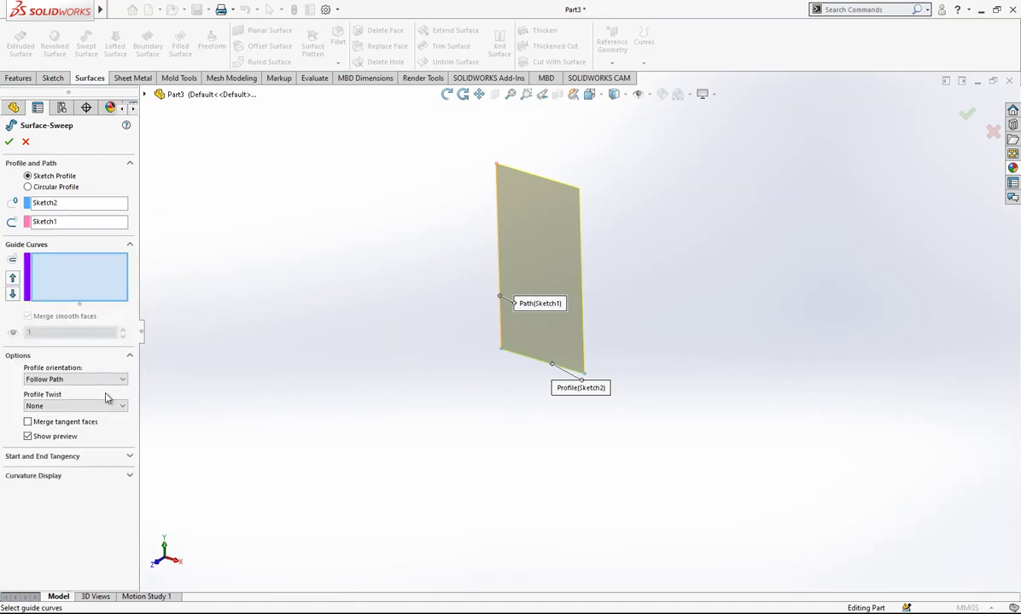
left_click(100, 406)
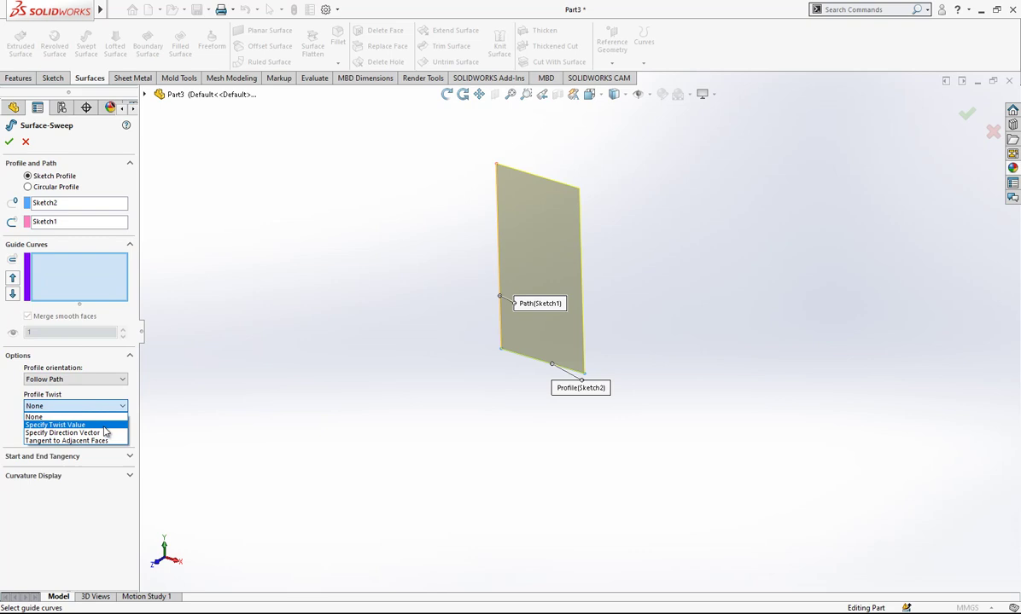
left_click(101, 425)
left_click(86, 324)
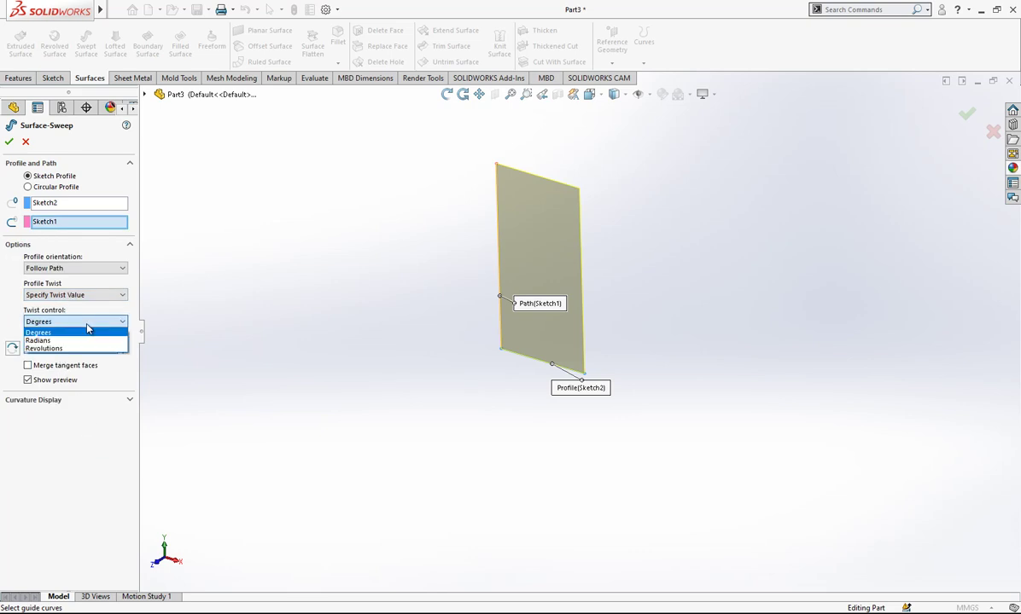
left_click(78, 344)
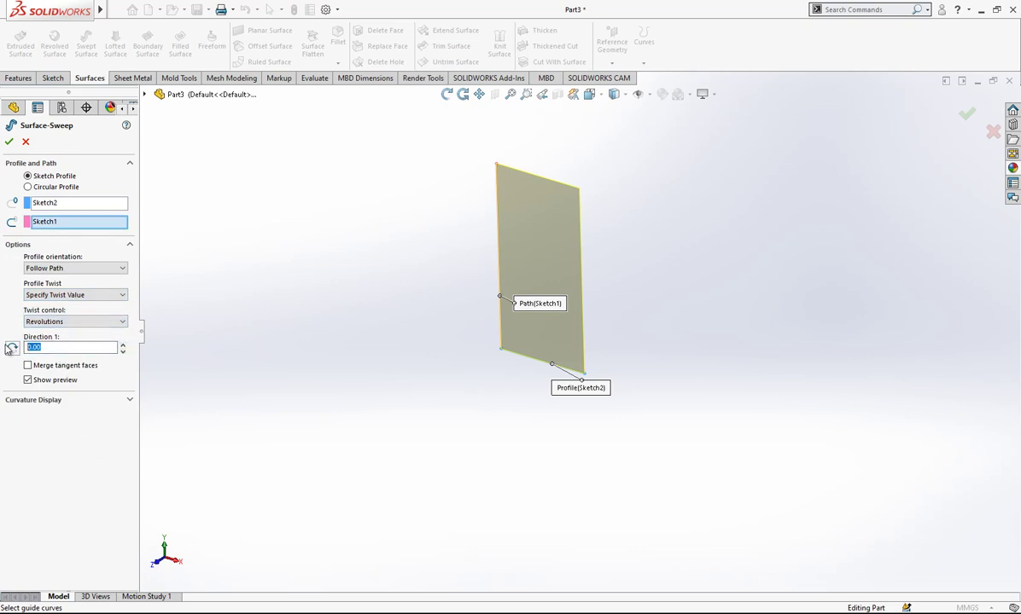
type(".50")
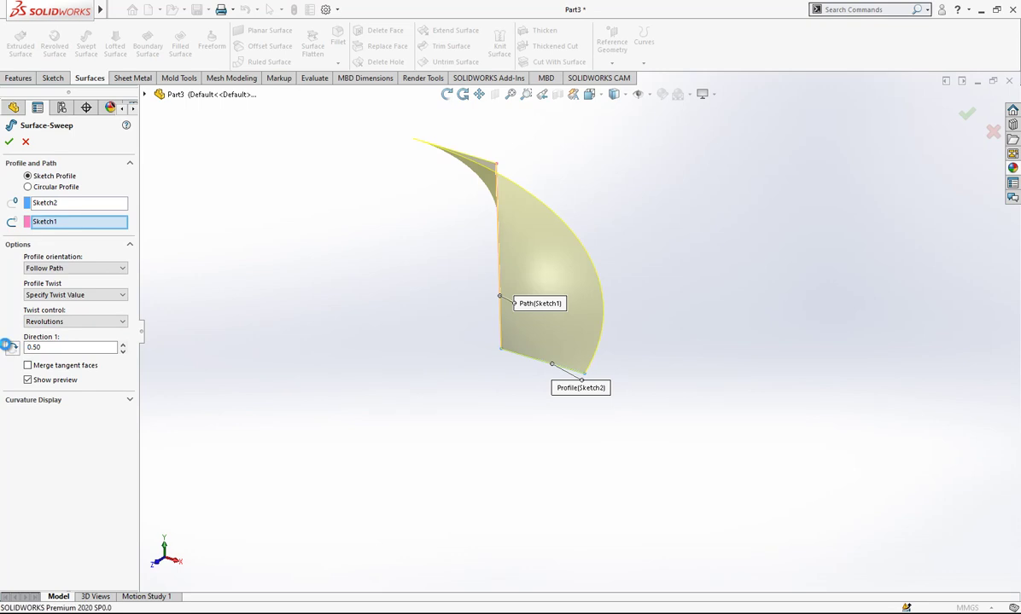
key("Return")
- Thicken the twisted swept surface on both sides with a thickness of 0.5 mm
middle_click_drag(473, 341, 602, 184)
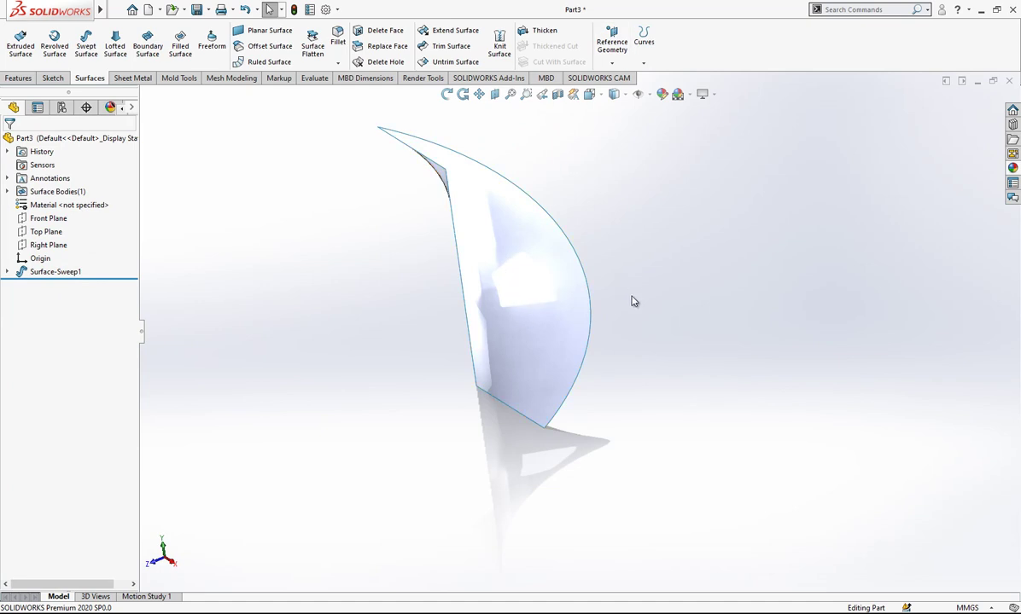
middle_click_drag(632, 302, 512, 245)
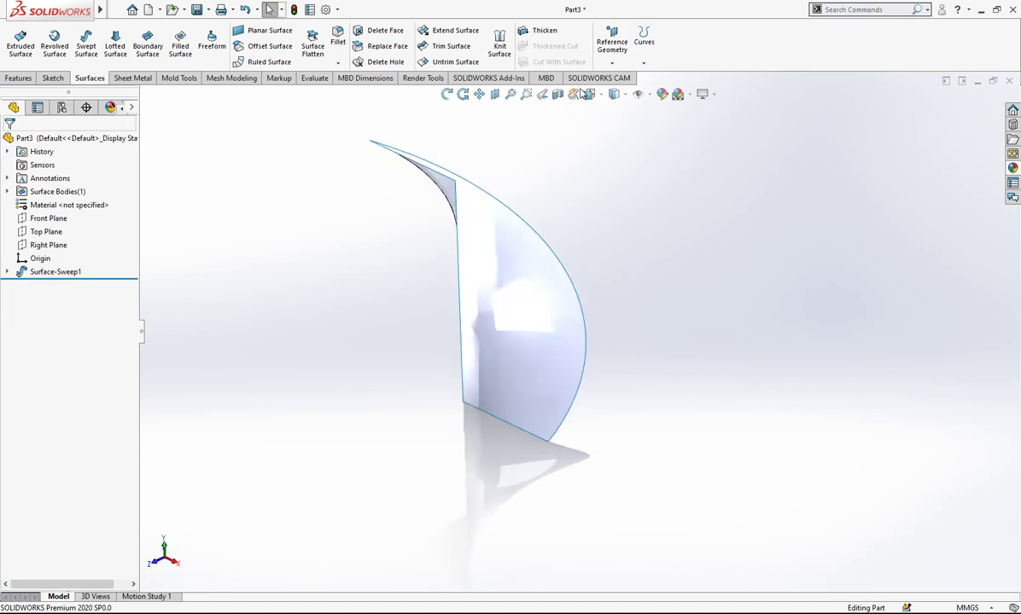
left_click(541, 31)
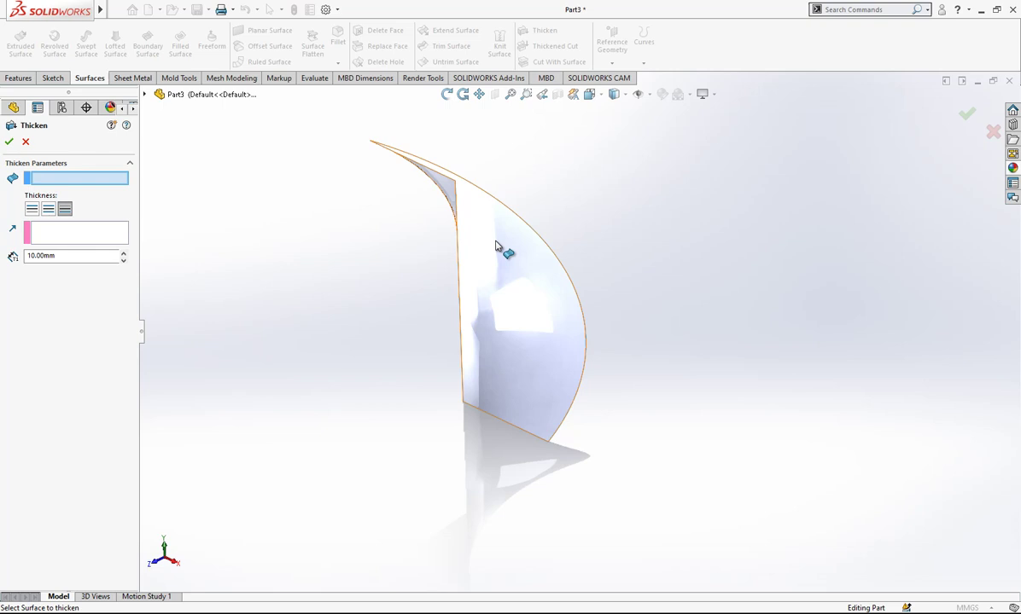
left_click(471, 231)
left_click(48, 210)
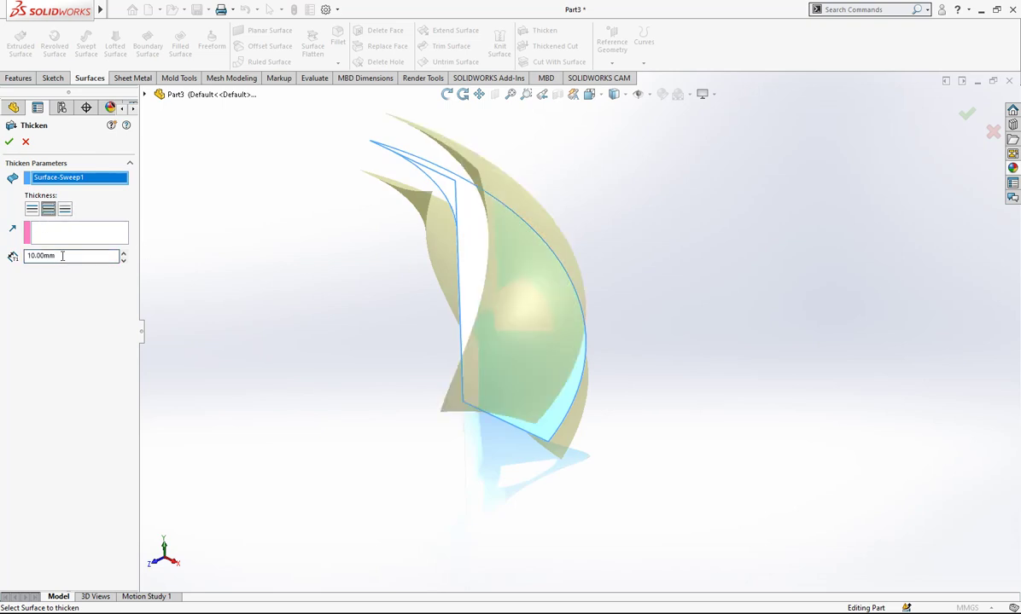
type("0")
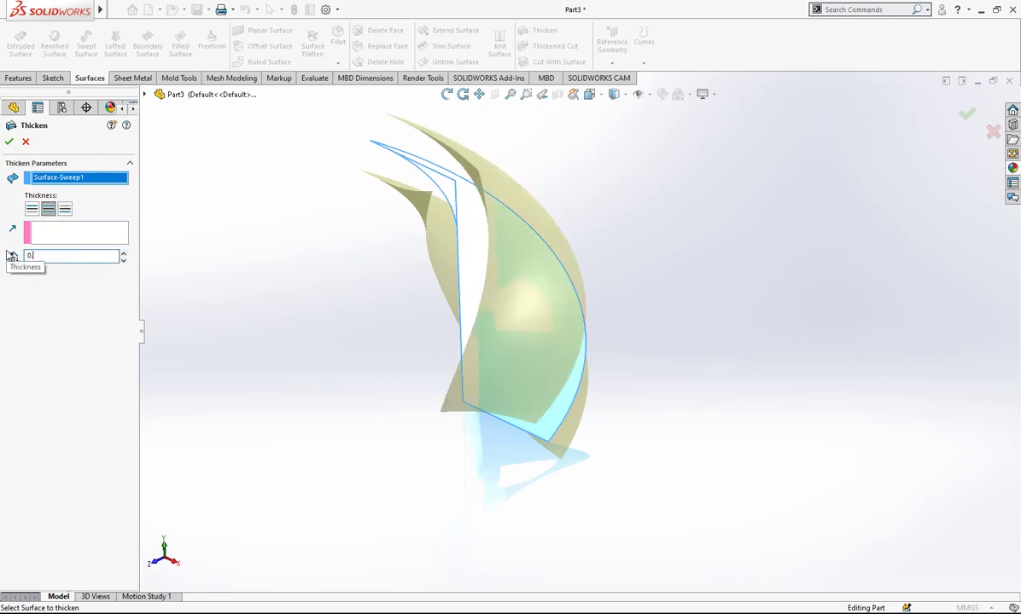
type(".5")
key("Return")
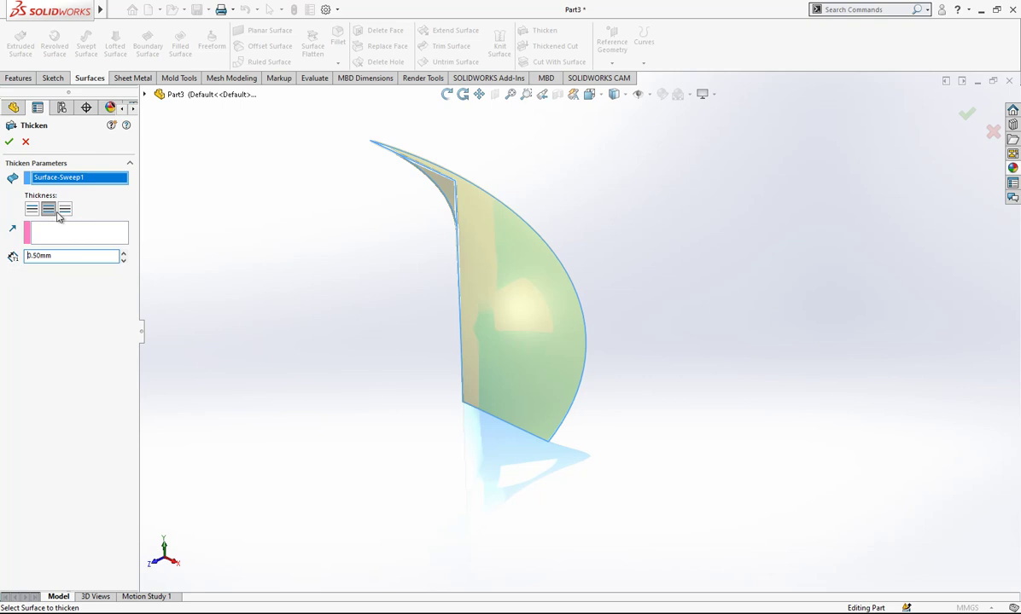
left_click(11, 142)
- Create a reference axis through the origin and perpendicular to the Top Plane
middle_click_drag(480, 266, 524, 266)
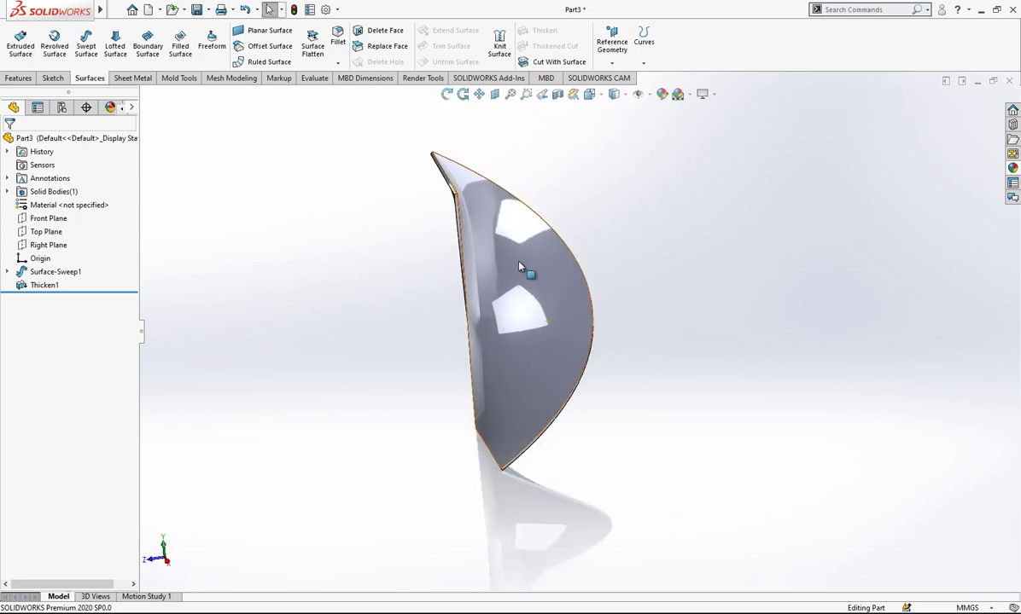
left_click(40, 259)
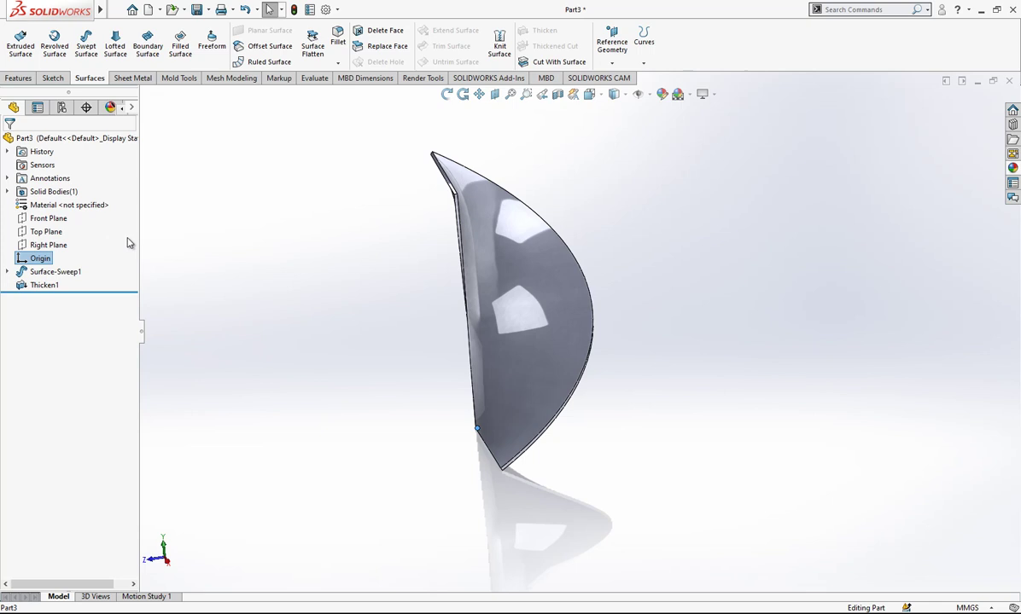
left_click(612, 47)
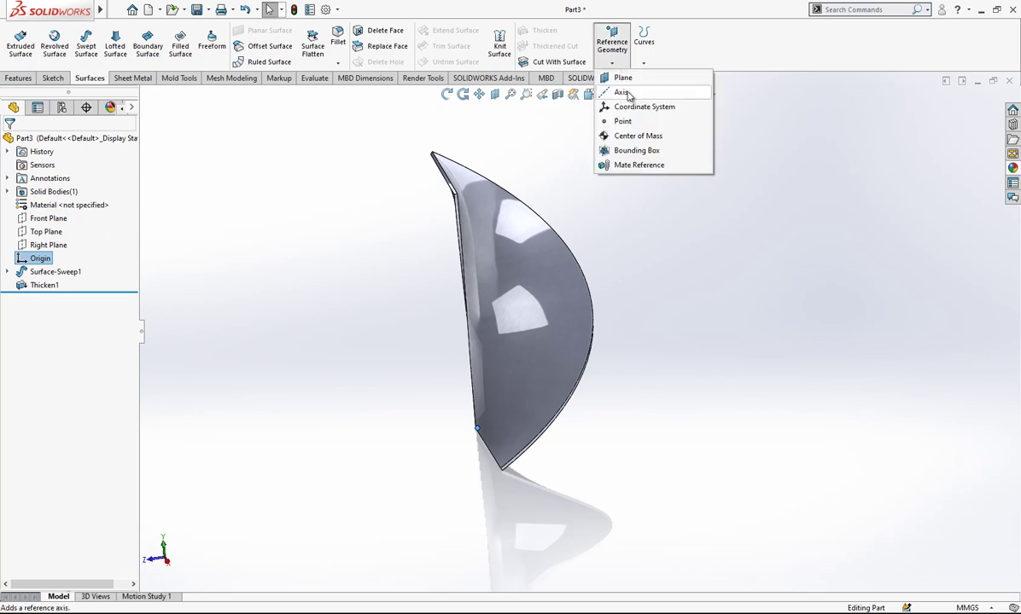
left_click(622, 91)
left_click(145, 94)
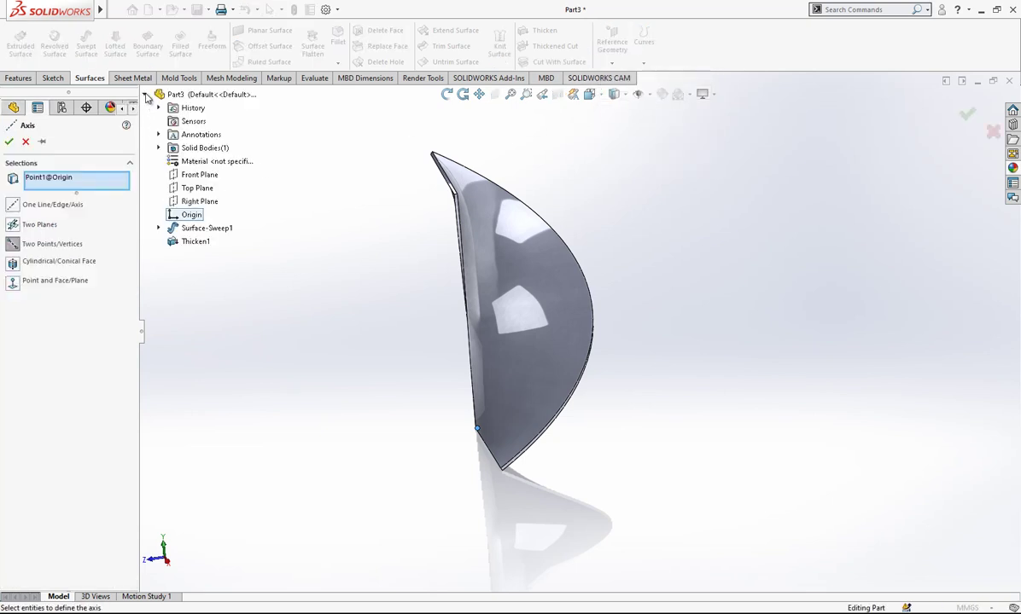
left_click(190, 189)
middle_click_drag(452, 461, 493, 465)
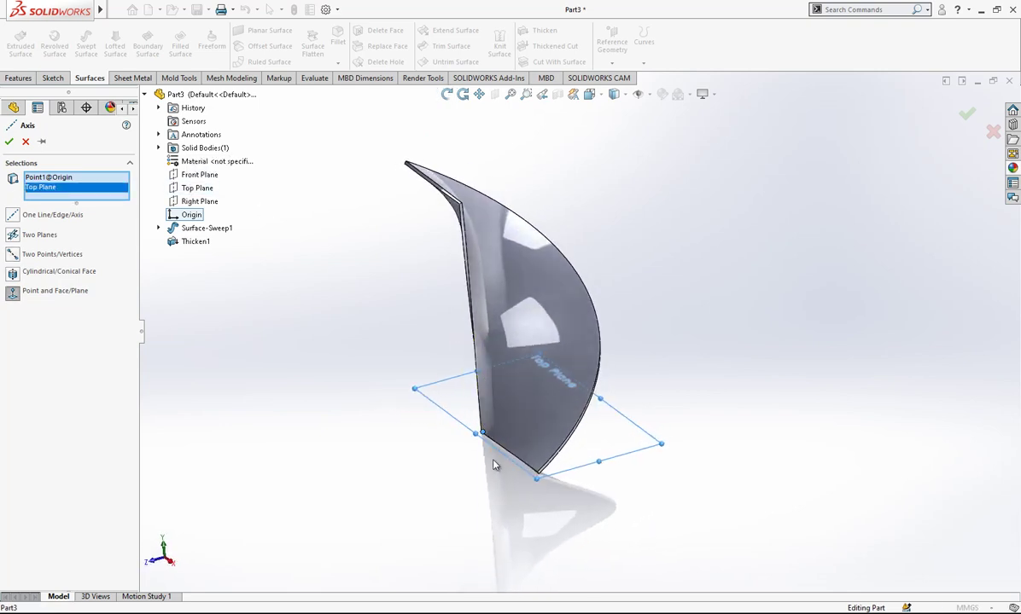
scroll(493, 465, "down", 2)
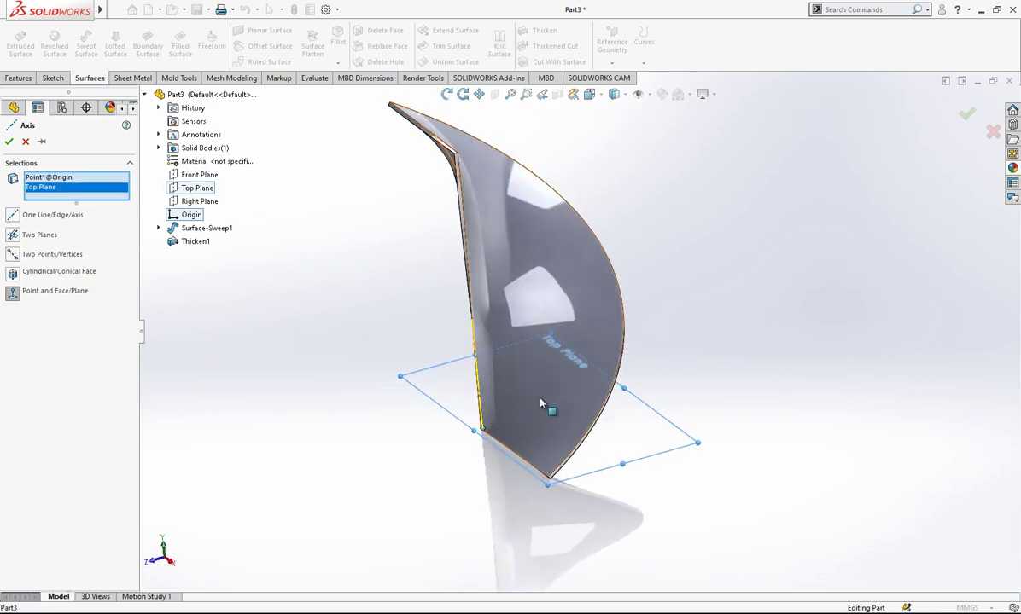
middle_click_drag(547, 411, 619, 399)
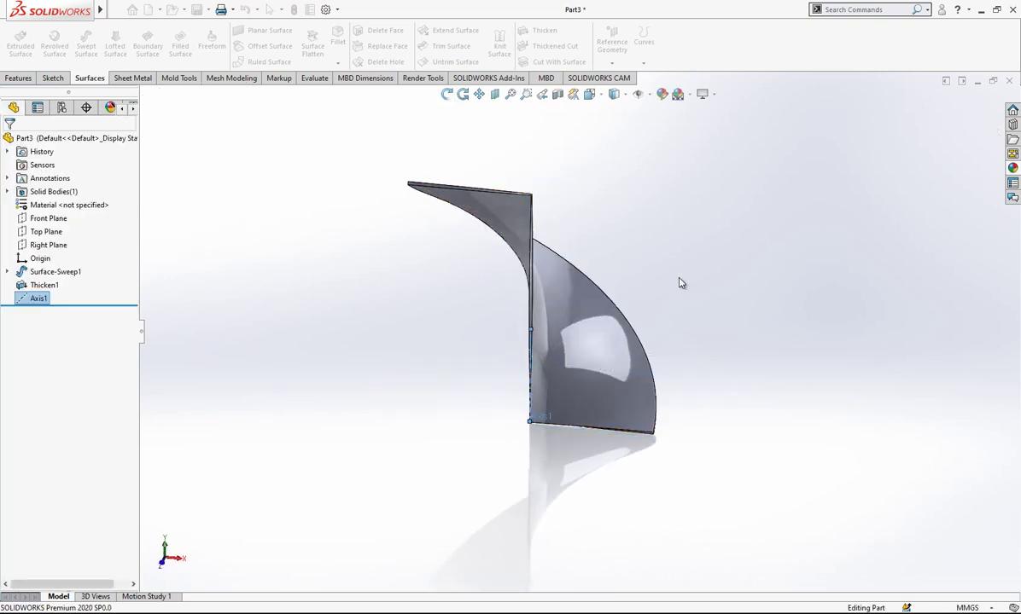
- Start a new sketch on the Front Plane
middle_click_drag(679, 280, 555, 266)
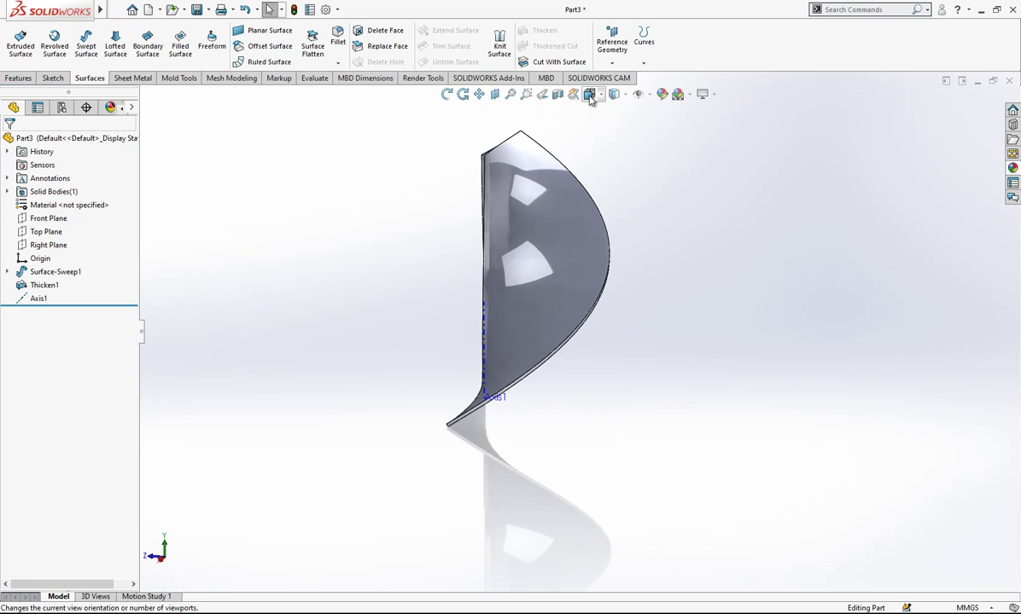
left_click(555, 94)
left_click(368, 359)
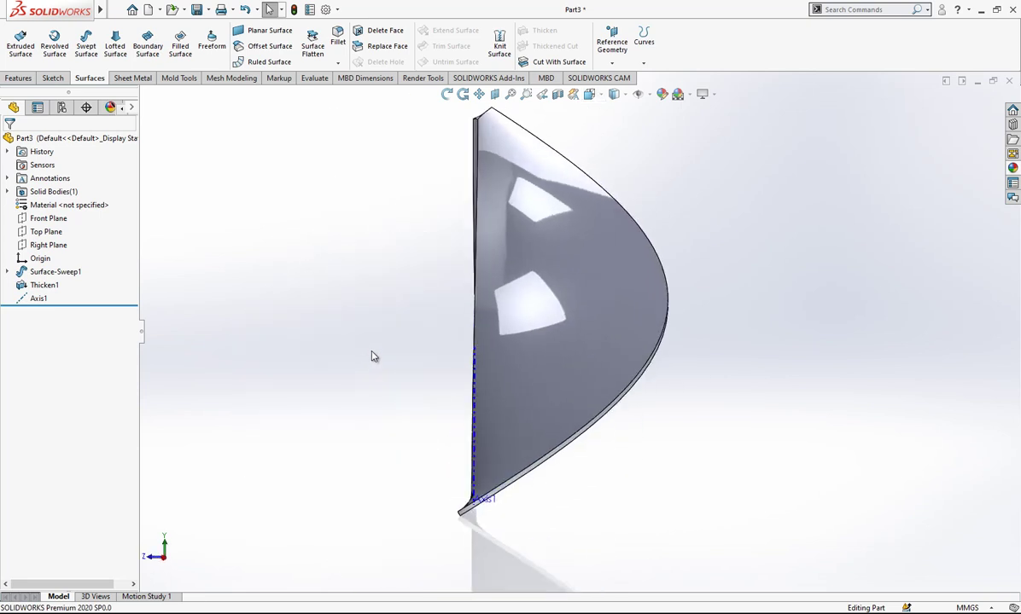
left_click(48, 218)
left_click(99, 199)
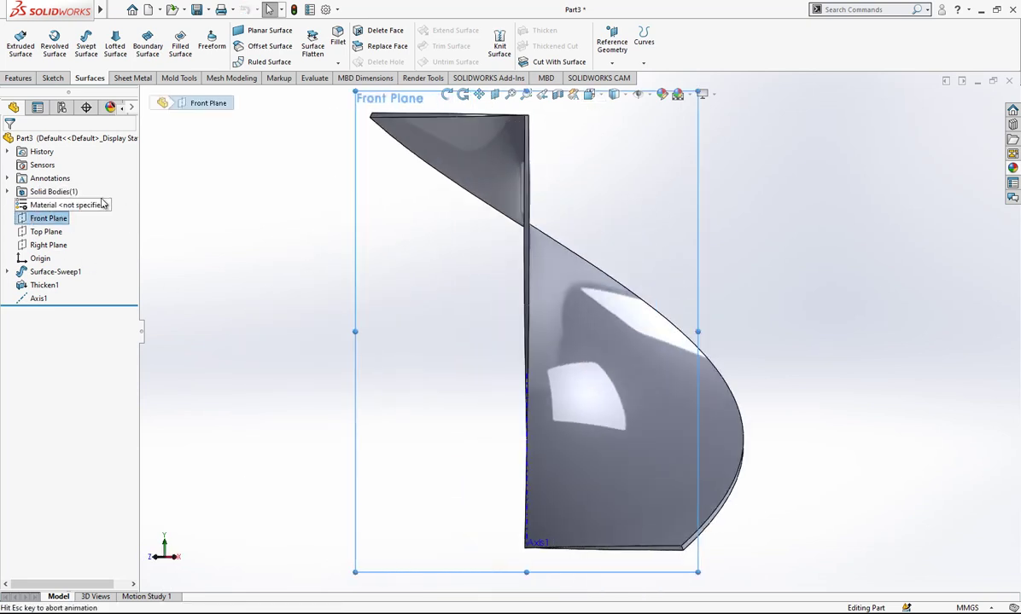
right_click(66, 224)
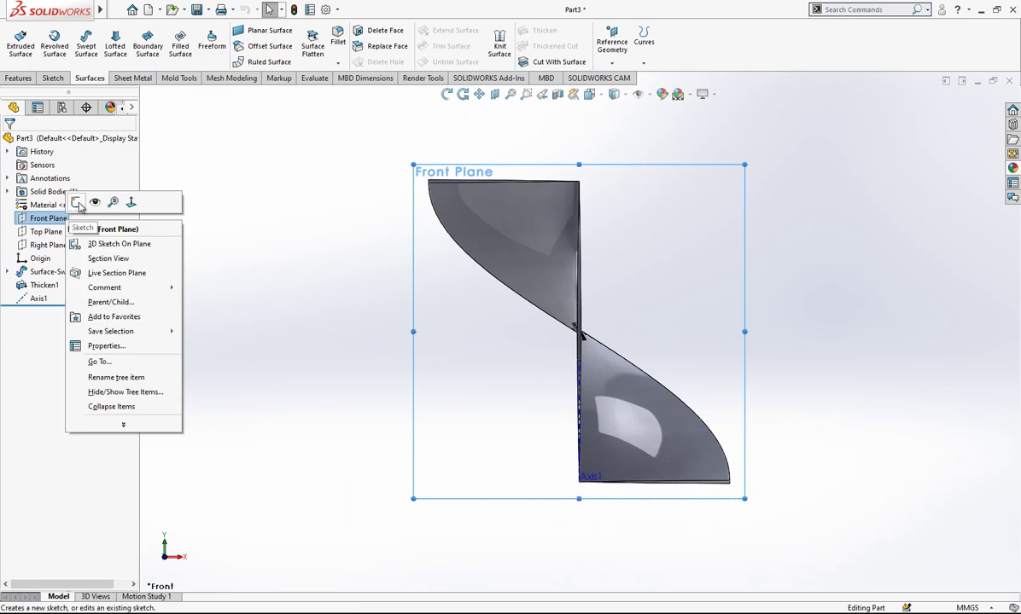
left_click(88, 204)
- Show Sketch1, the vertical path line absorbed in the surface sweep
left_click(7, 271)
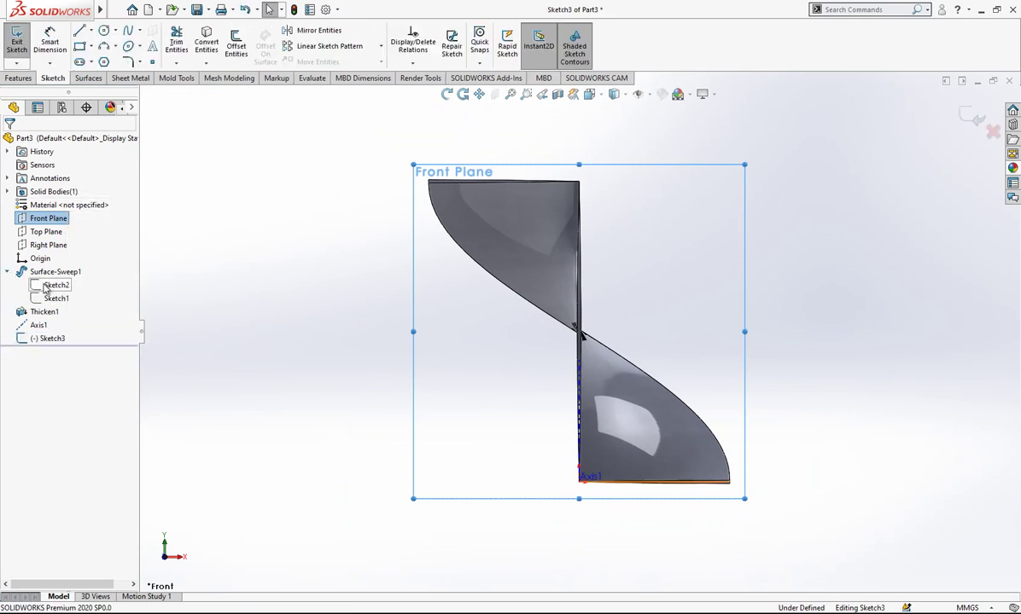
left_click(47, 286)
left_click(47, 298)
left_click(59, 279)
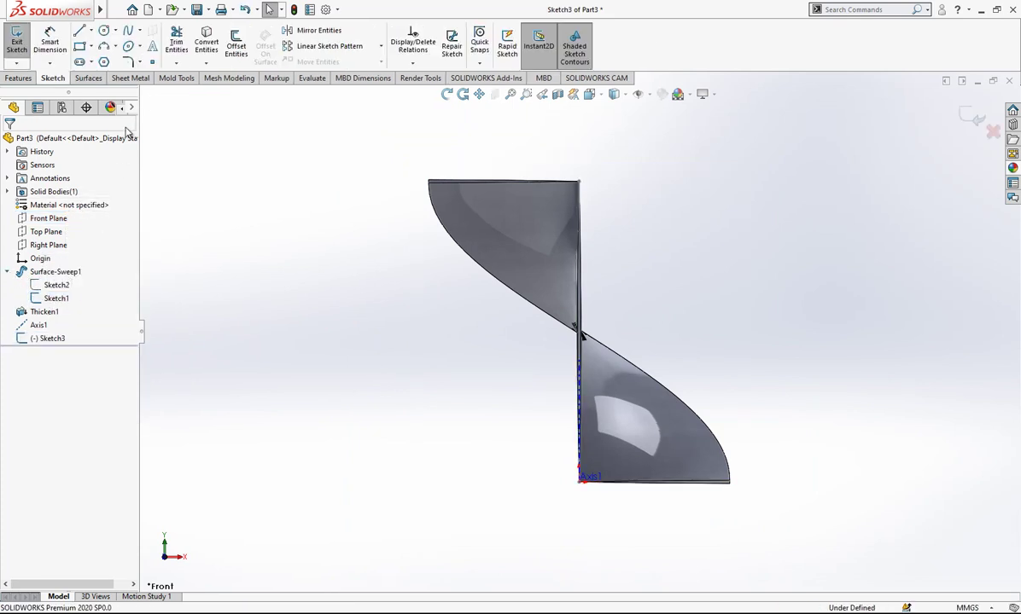
- Sketch an 80 mm diameter circle centred on the vertical line's midpoint and passing through its upper endpoint
left_click(104, 31)
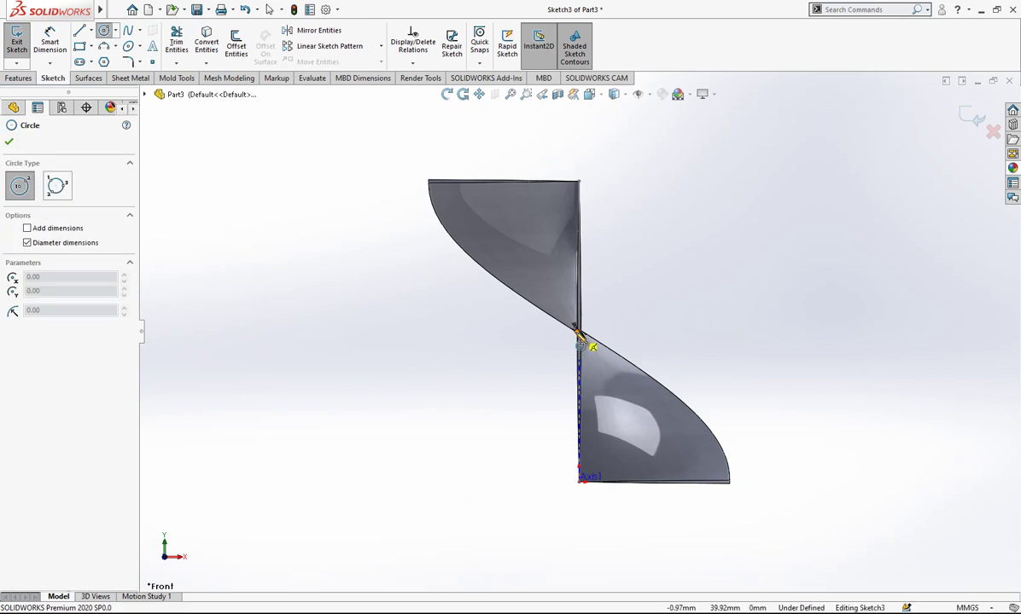
left_click(579, 333)
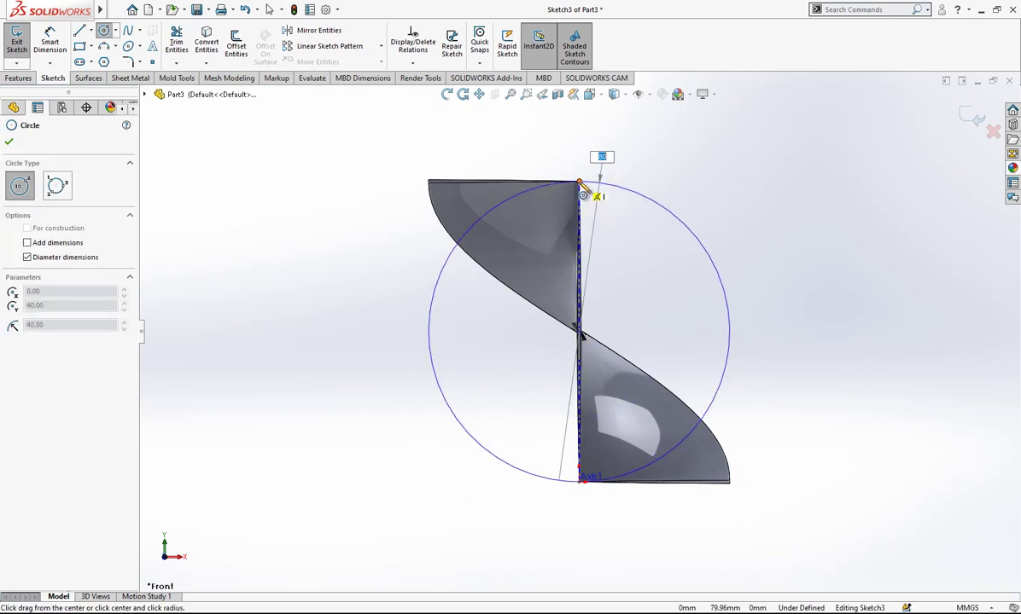
left_click(593, 185)
key("Escape")
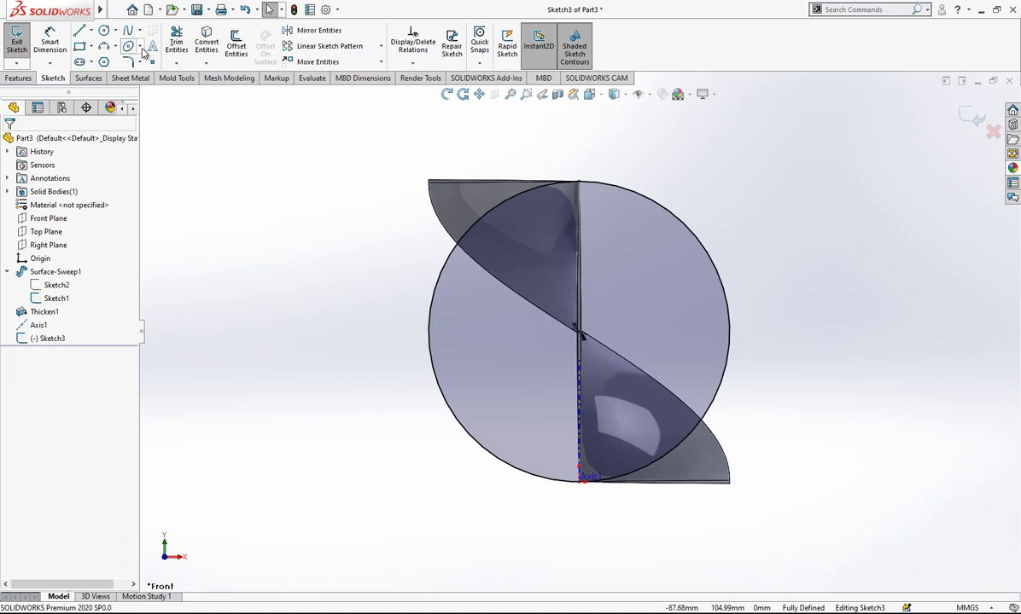
- Draw a horizontal line across the circle's full diameter between its left and right quadrant points
left_click(79, 31)
left_click(429, 332)
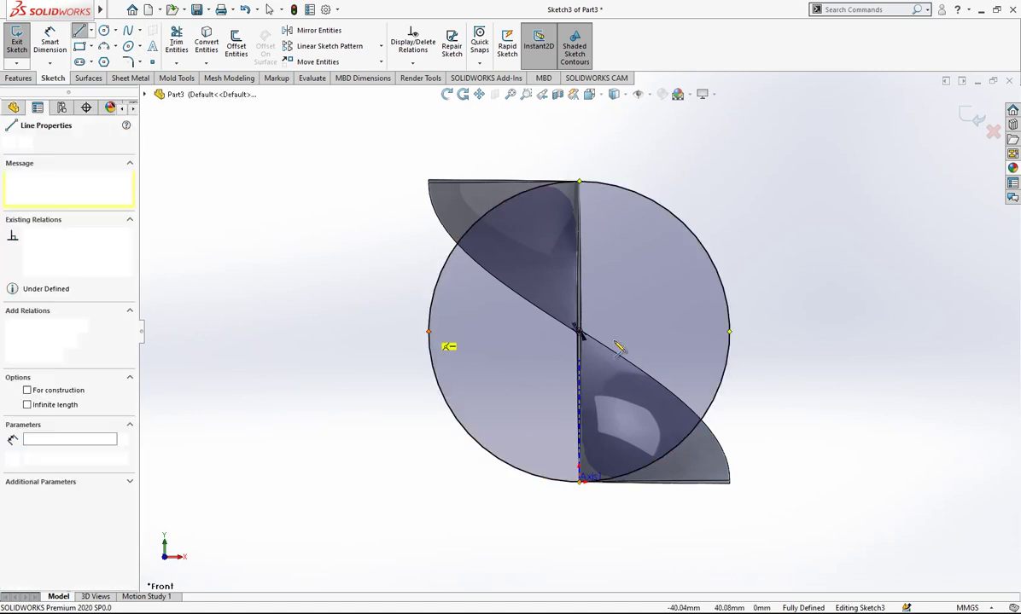
double_click(731, 333)
key("Escape")
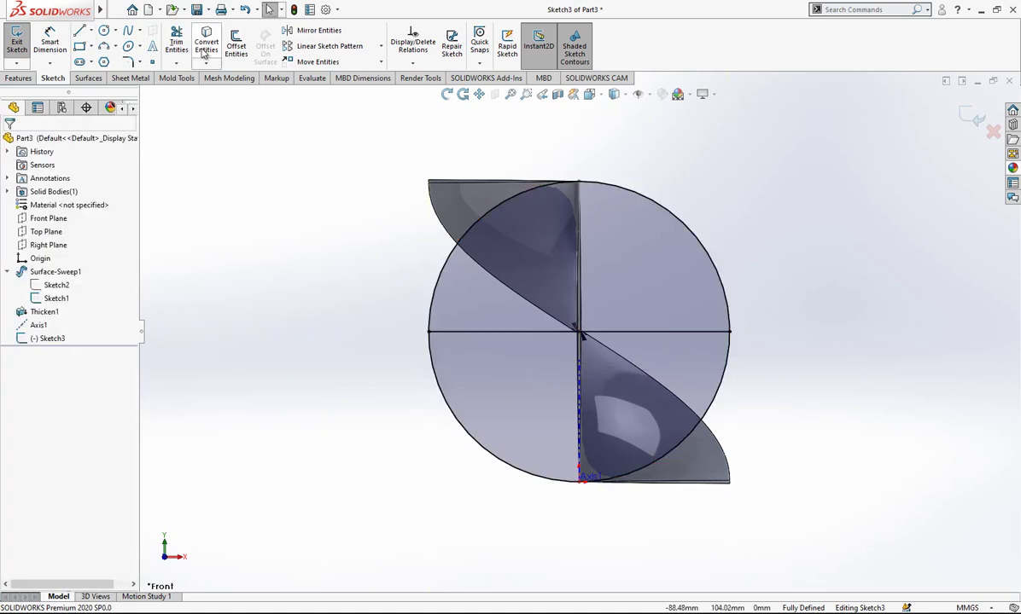
- Trim away the lower half of the circle to leave a closed semicircle and exit the sketch
left_click(177, 44)
mouse_move(227, 291)
left_mouse_down()
mouse_move(285, 330)
mouse_move(574, 412)
left_mouse_up()
key("Escape")
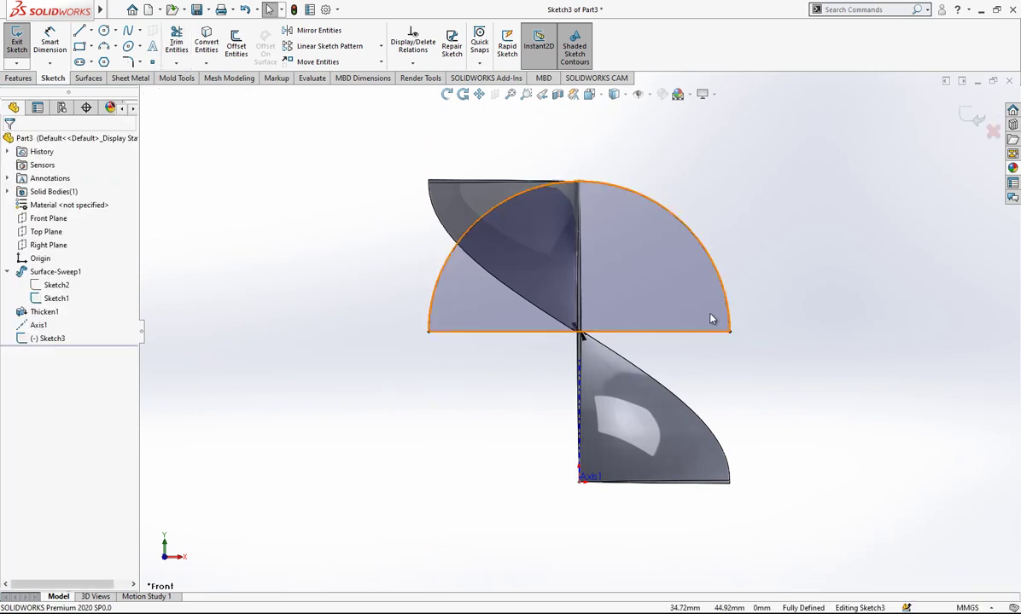
left_click(964, 116)
middle_click_drag(678, 304, 648, 334)
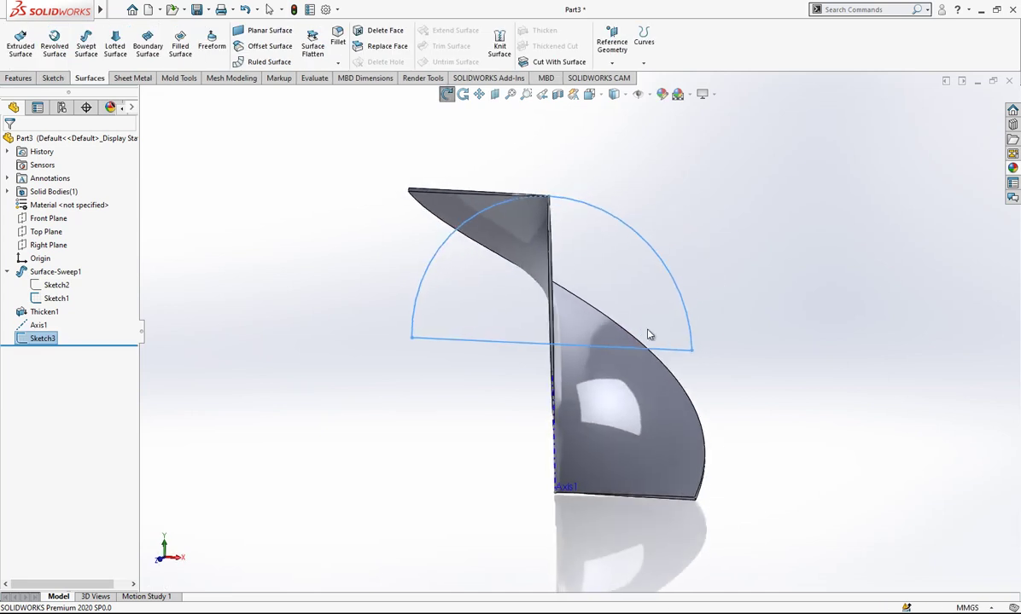
left_click(20, 77)
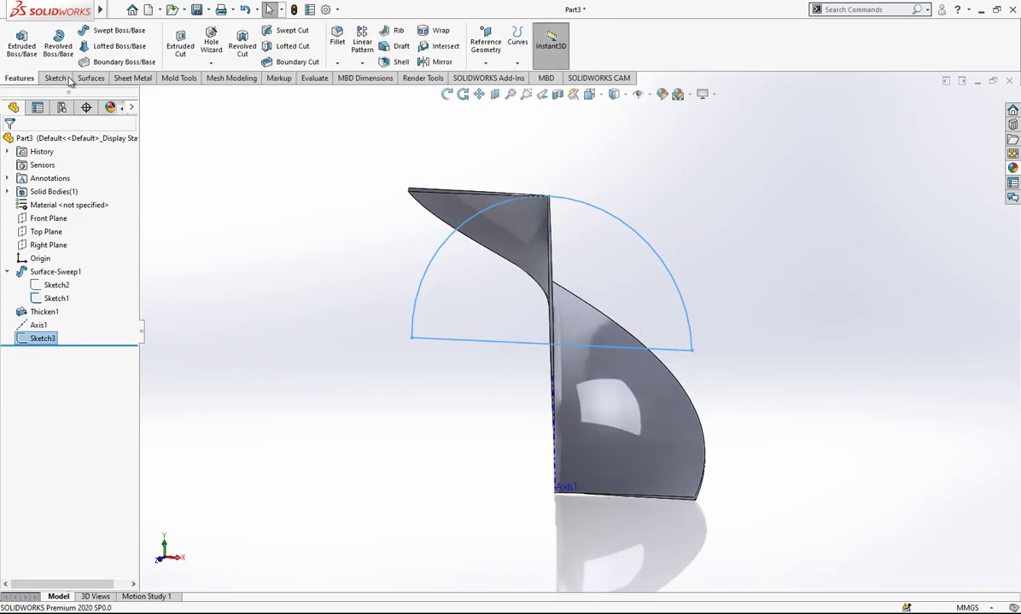
left_click(246, 46)
left_click(94, 258)
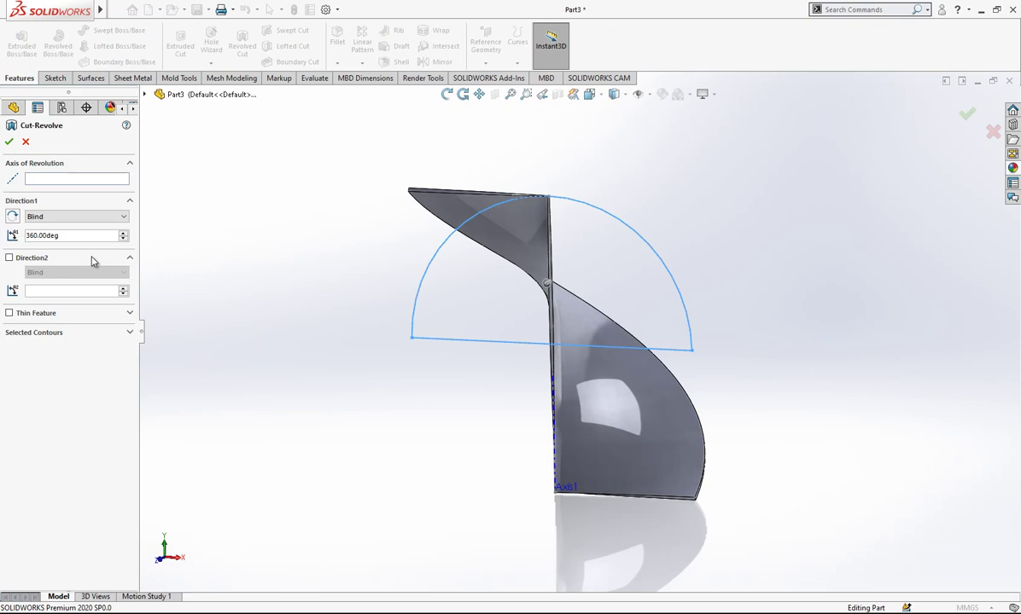
left_click(129, 314)
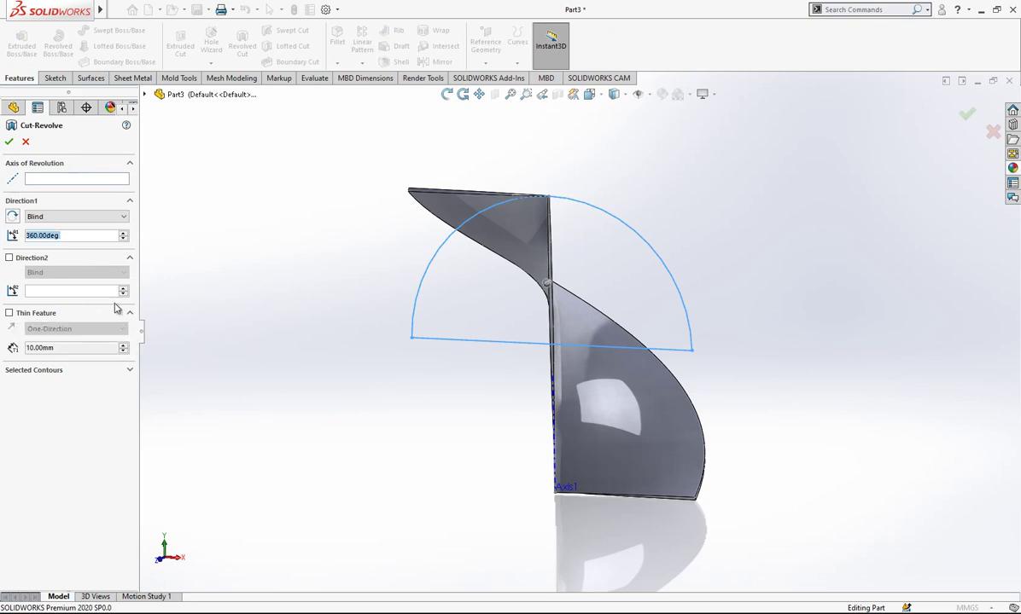
left_click(56, 181)
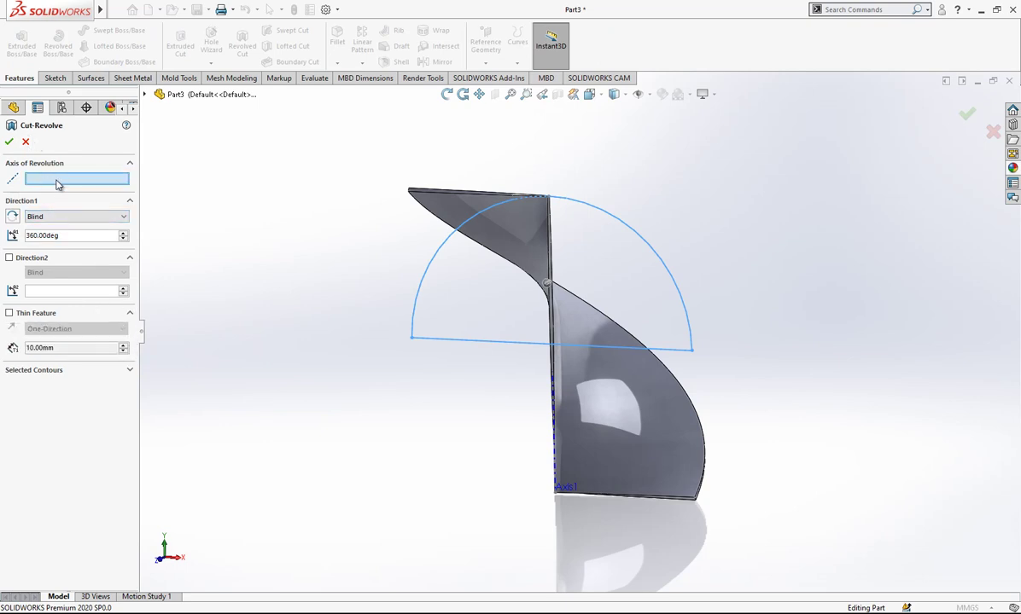
left_click(26, 142)
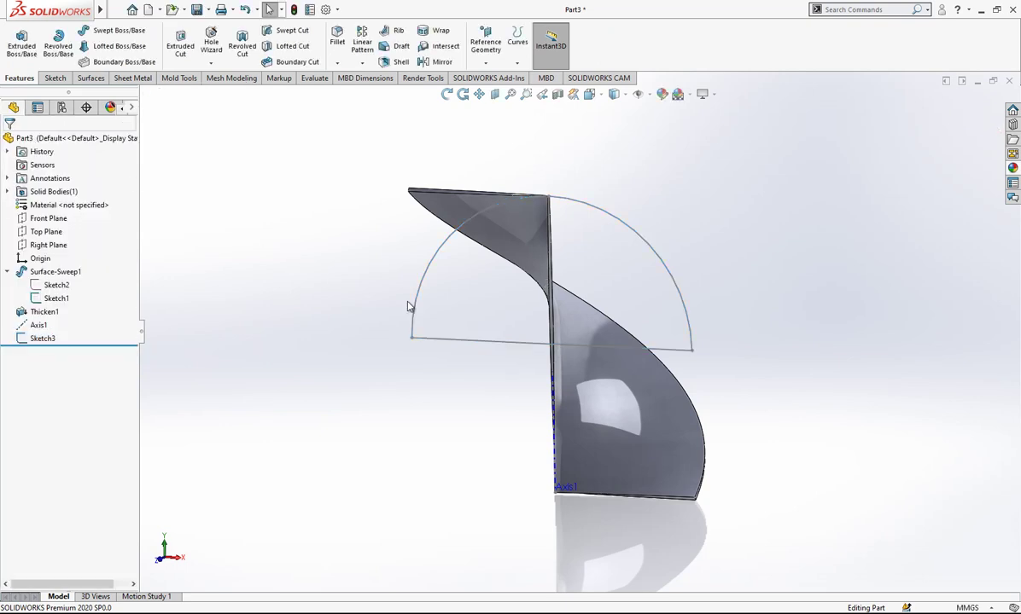
- Edit the semicircle sketch and draw a rectangular frame of lines around the arc, running from its left endpoint to its right endpoint
left_click(441, 249)
left_click(472, 197)
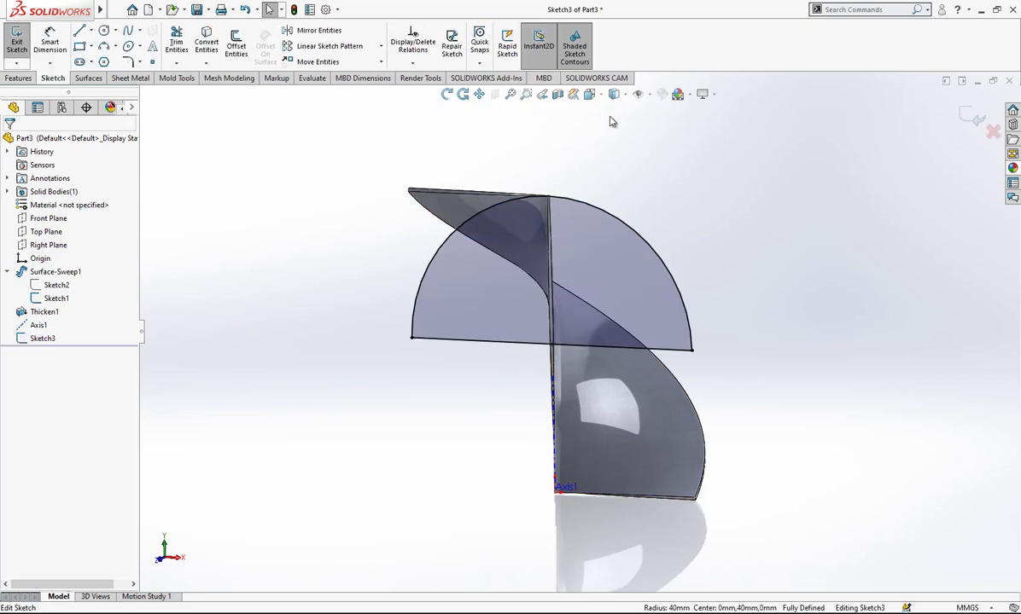
key("space")
left_click(345, 430)
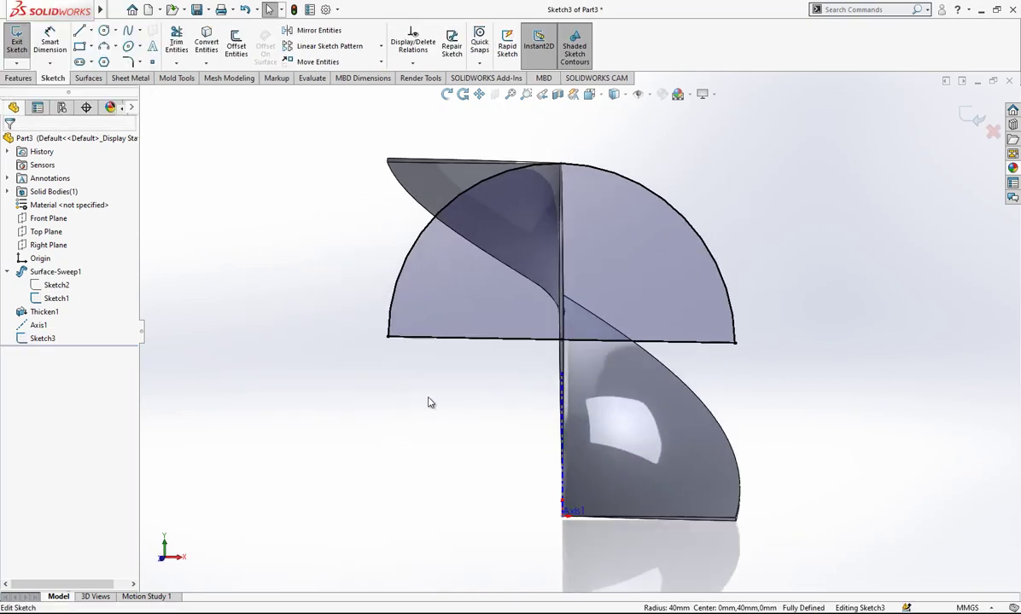
left_click(79, 32)
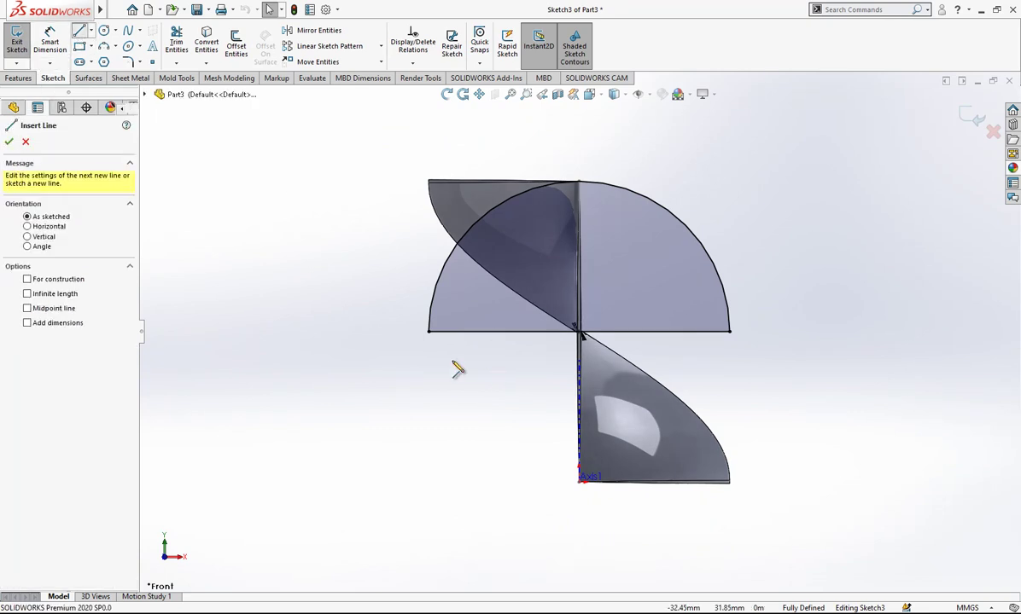
left_click(428, 331)
left_click(378, 331)
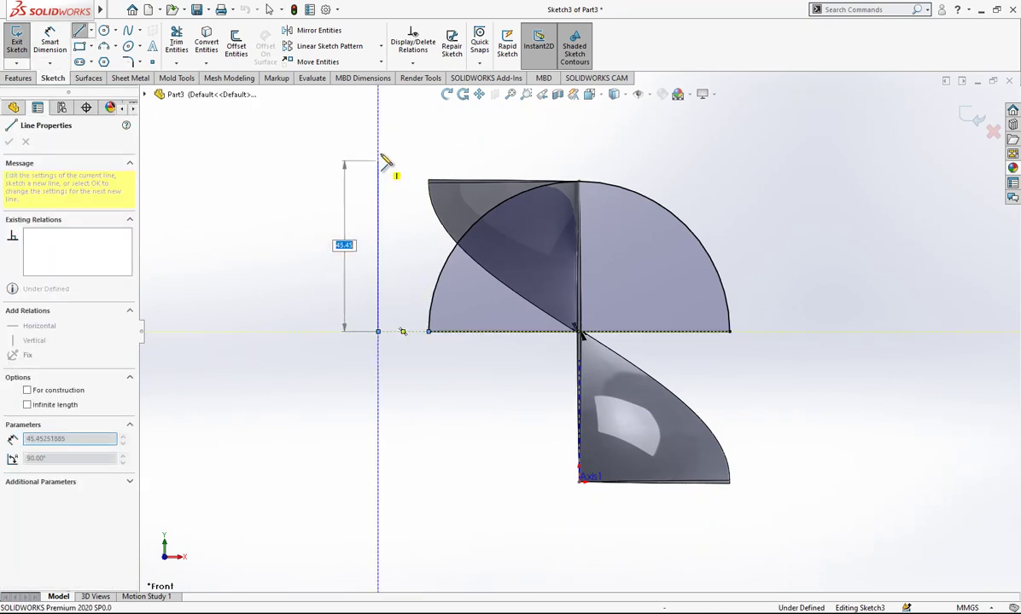
left_click(378, 123)
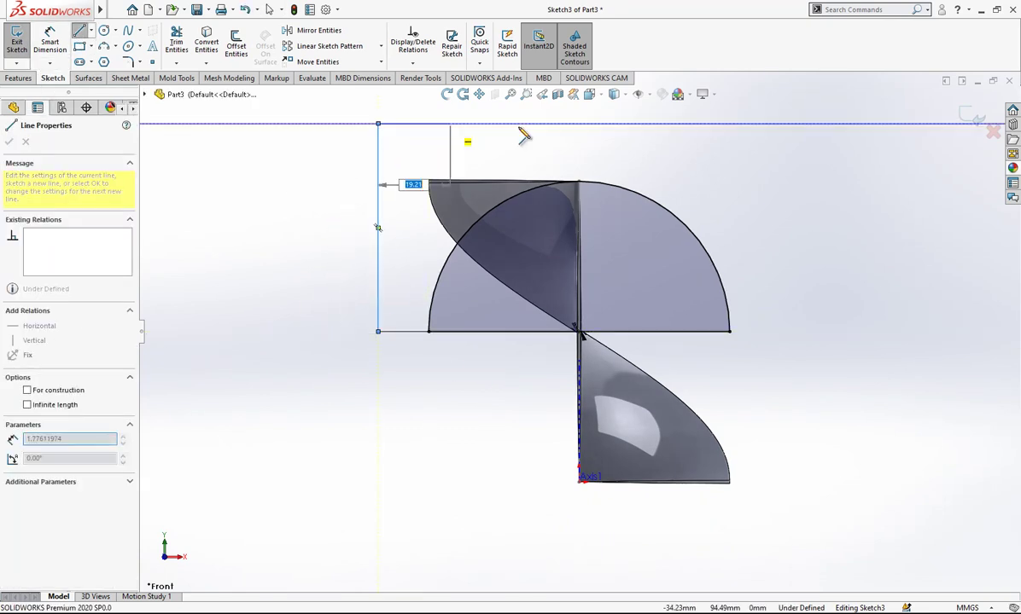
left_click(759, 124)
left_click(758, 332)
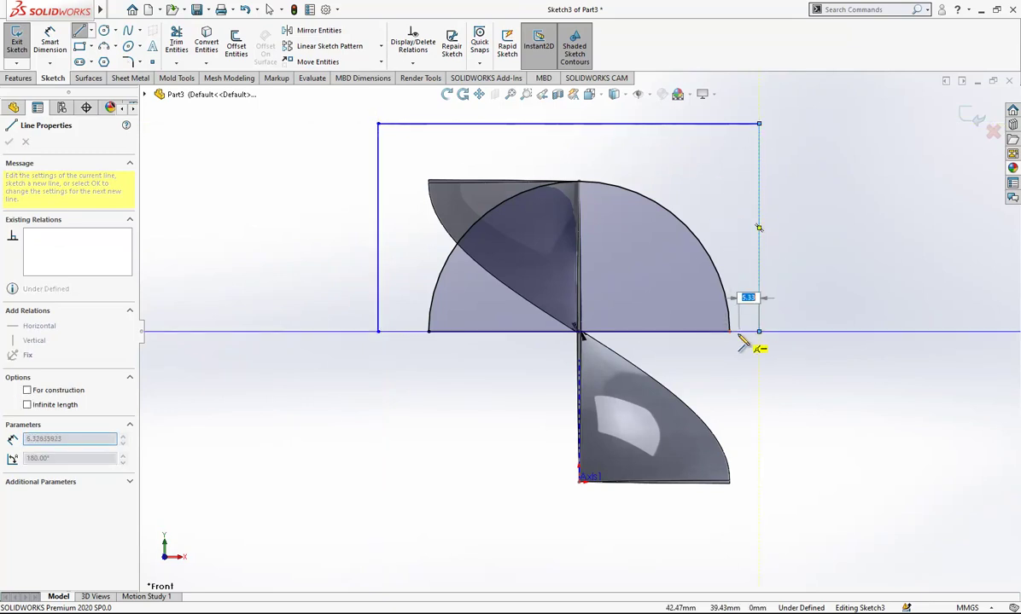
left_click(730, 332)
key("Escape")
key("Escape")
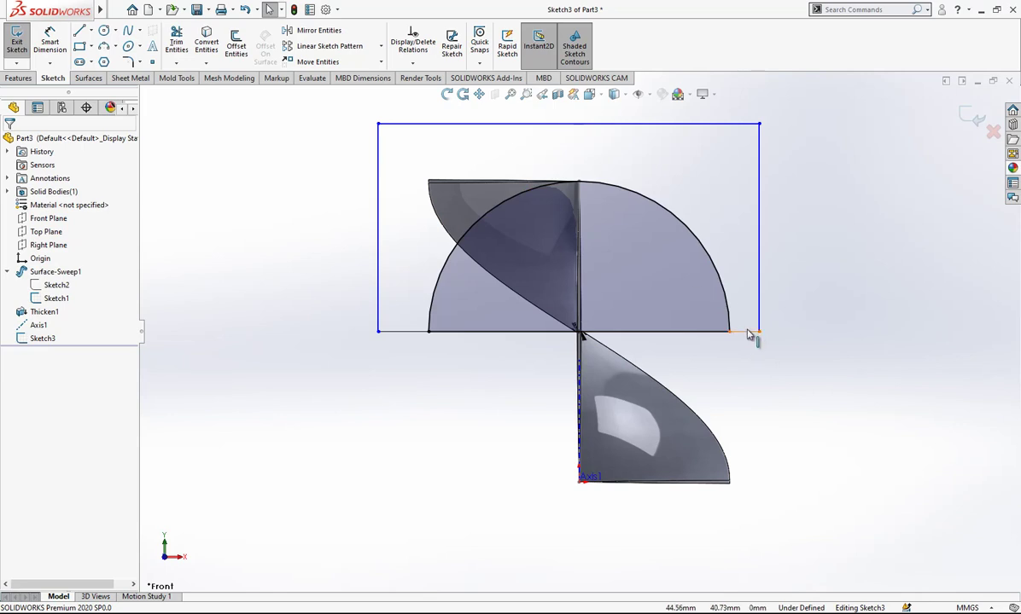
- Make the two short horizontal lines on either side of the semicircle equal in length
left_click(434, 330)
left_click(413, 332, "ctrl")
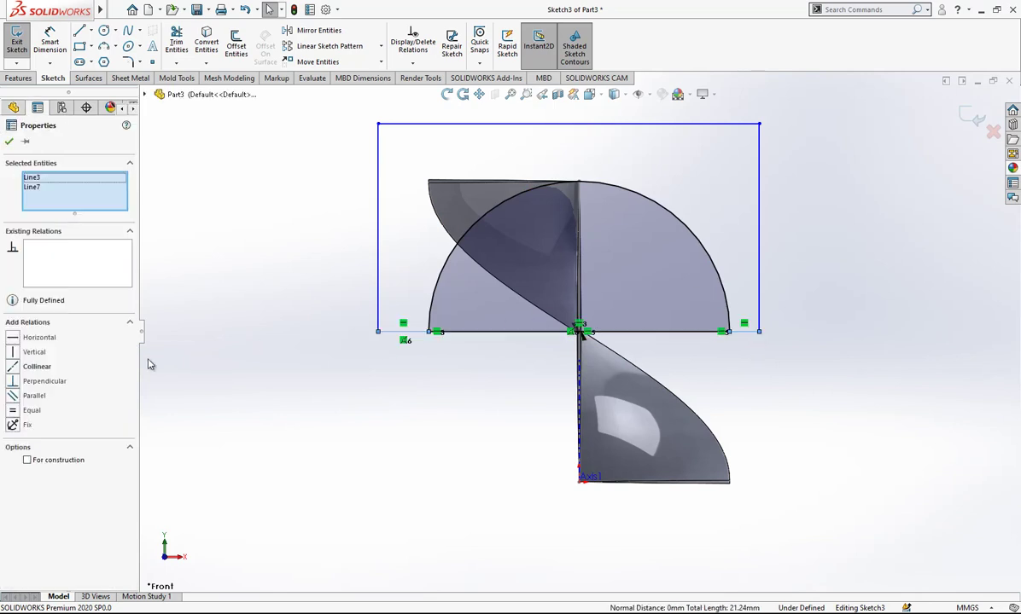
left_click(41, 412)
left_click(298, 398)
- Convert the semicircle's horizontal diameter line to construction geometry
left_click(520, 331)
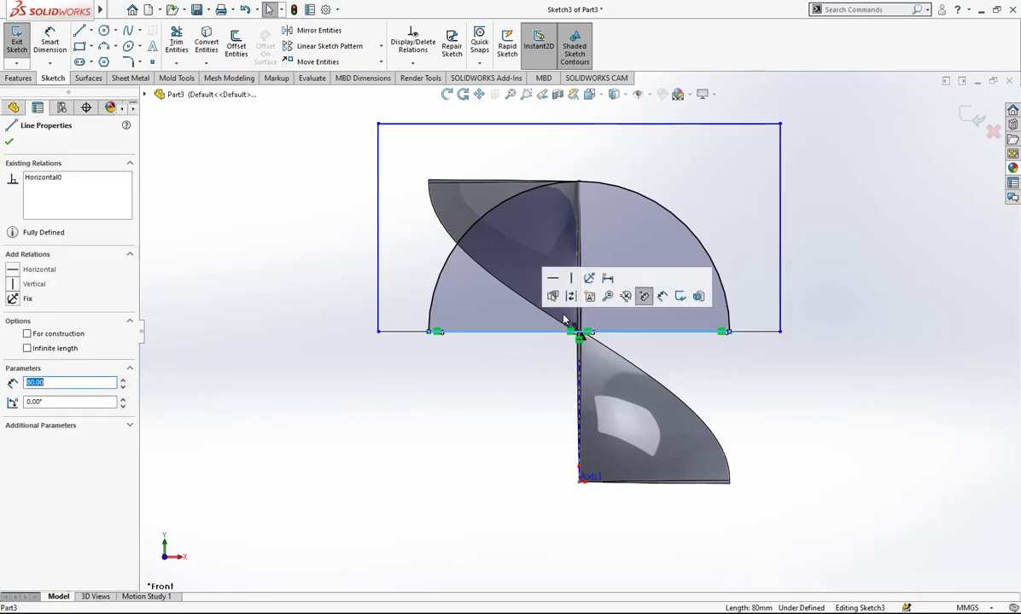
left_click(581, 302)
scroll(579, 331, "up", 1)
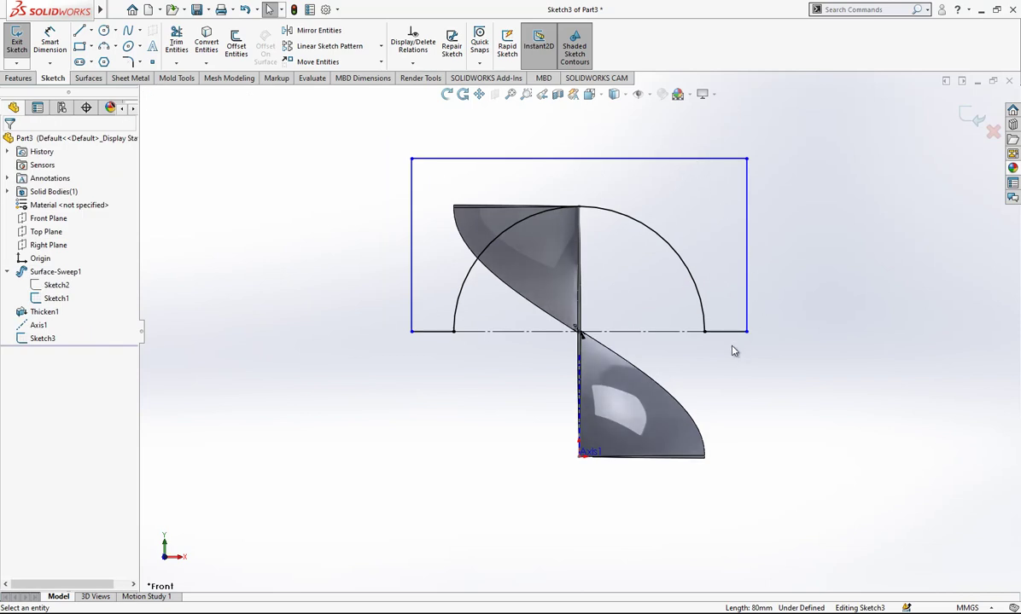
- Enlarge the rectangular frame around the semicircle outward and exit the sketch
left_click_drag(747, 159, 772, 128)
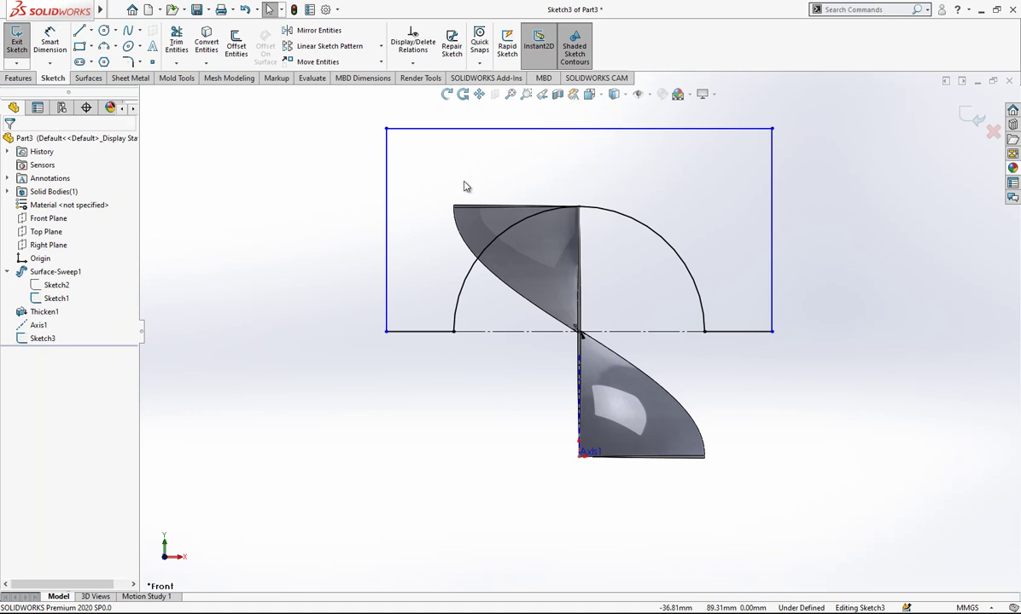
left_click(973, 120)
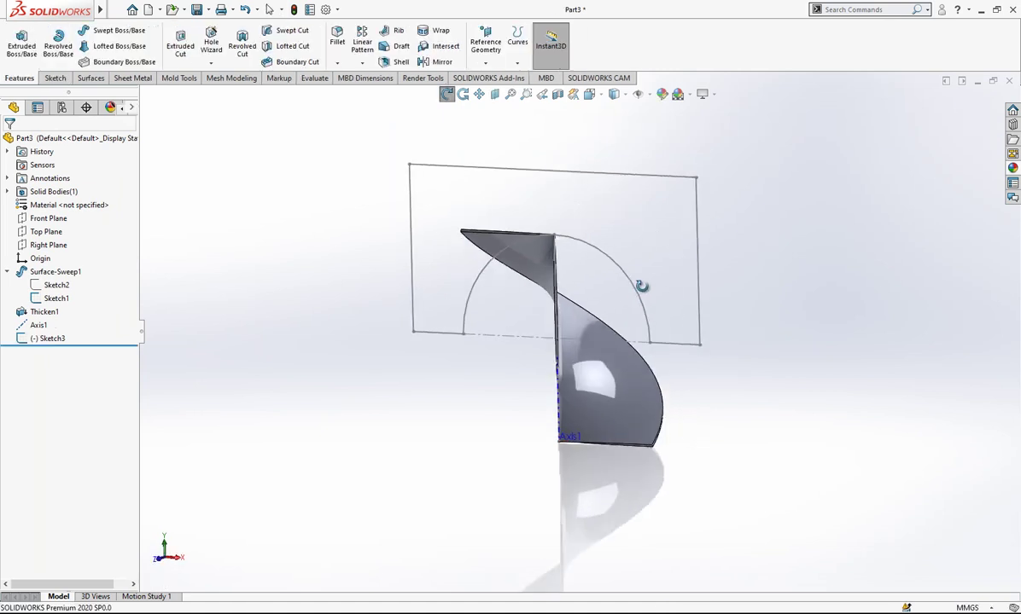
- Make a 360-degree revolved cut through the twisted body with the frame-and-semicircle sketch, using its horizontal construction diameter as the axis
left_click(51, 339)
left_click(51, 339)
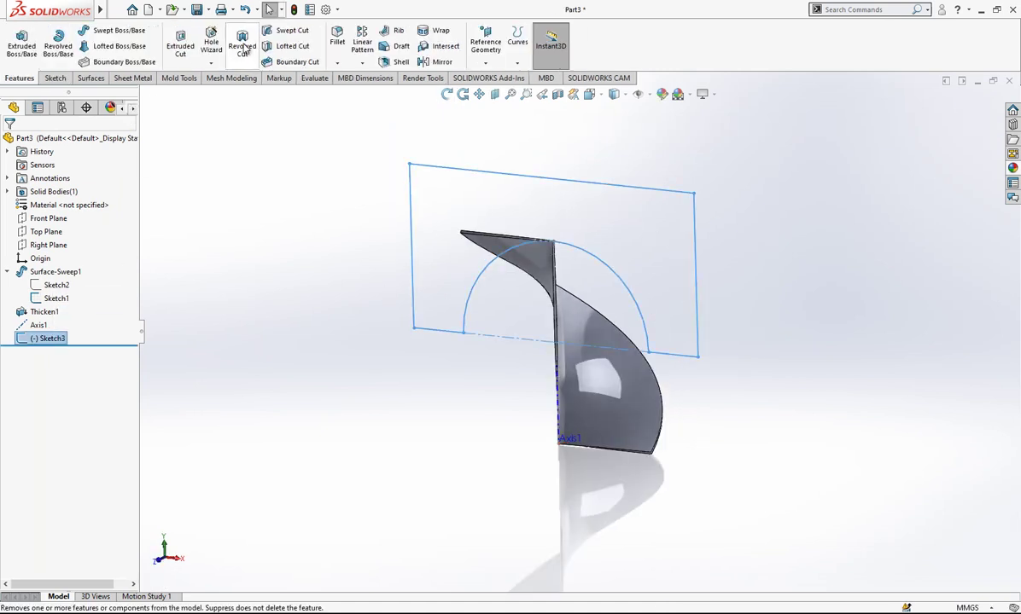
left_click(270, 77)
left_click(17, 80)
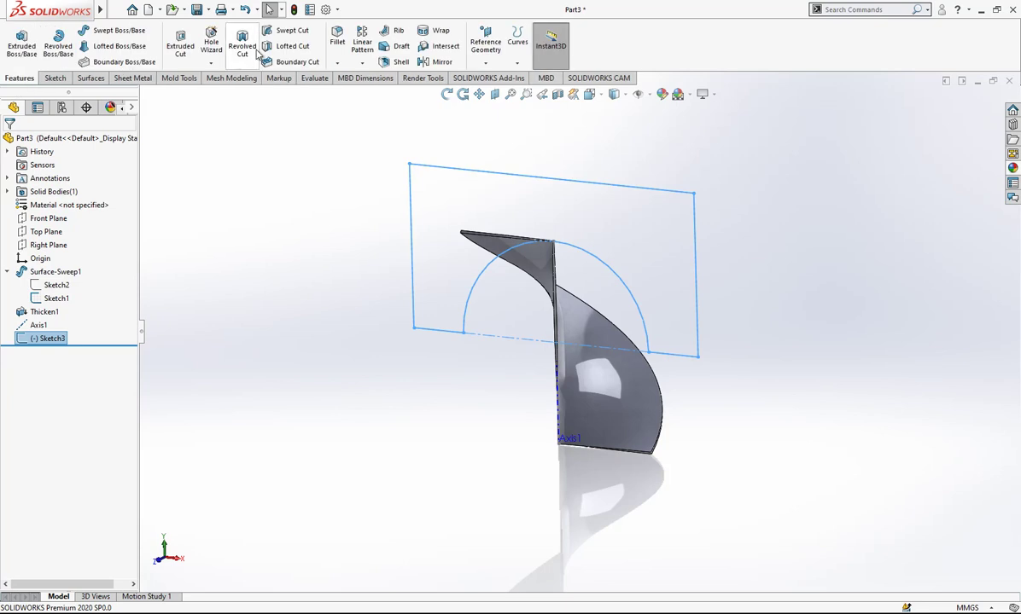
left_click(253, 50)
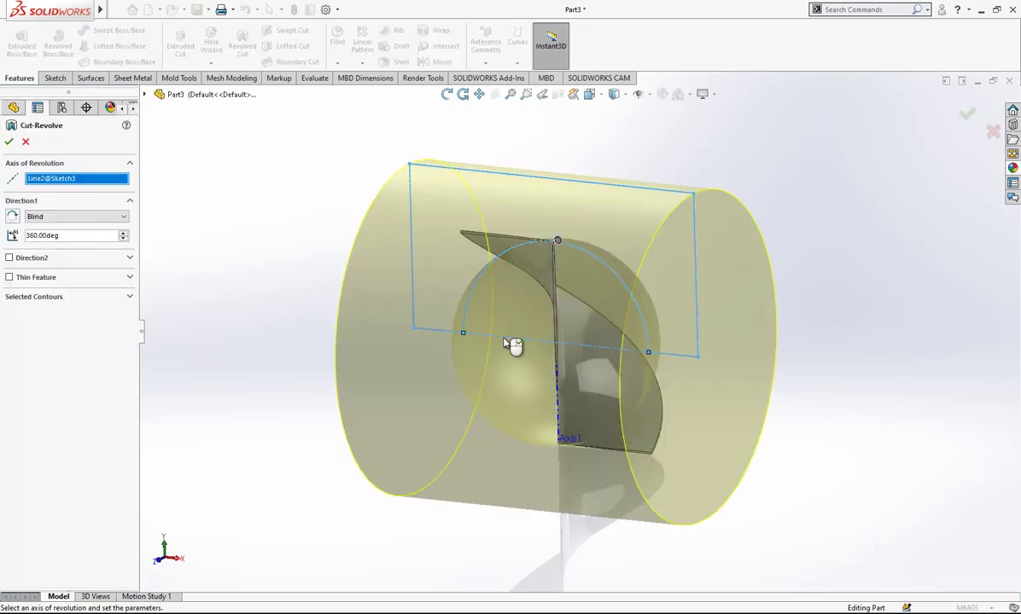
right_click(544, 339)
left_click(815, 408)
middle_click_drag(815, 408, 563, 478)
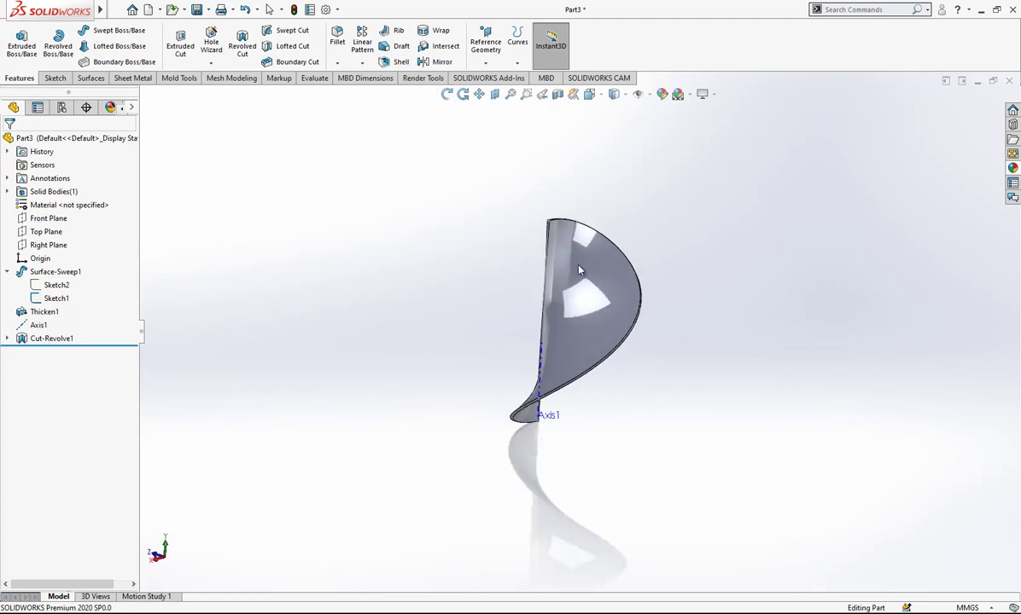
- Mirror the cut twisted body about the Right Plane
scroll(579, 270, "down", 3)
left_click(530, 217)
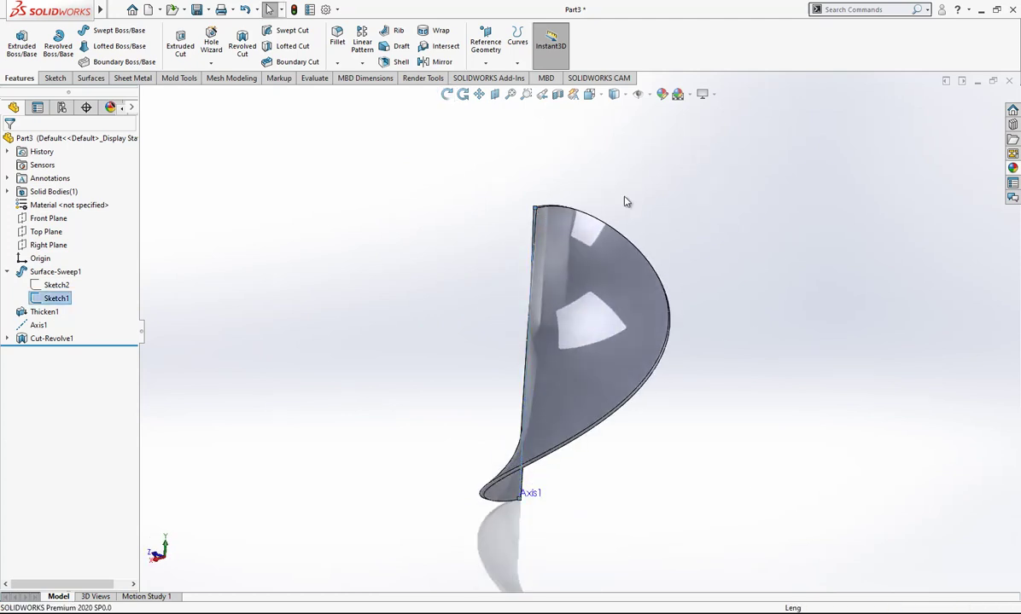
middle_click_drag(624, 201, 360, 303)
left_click(49, 219)
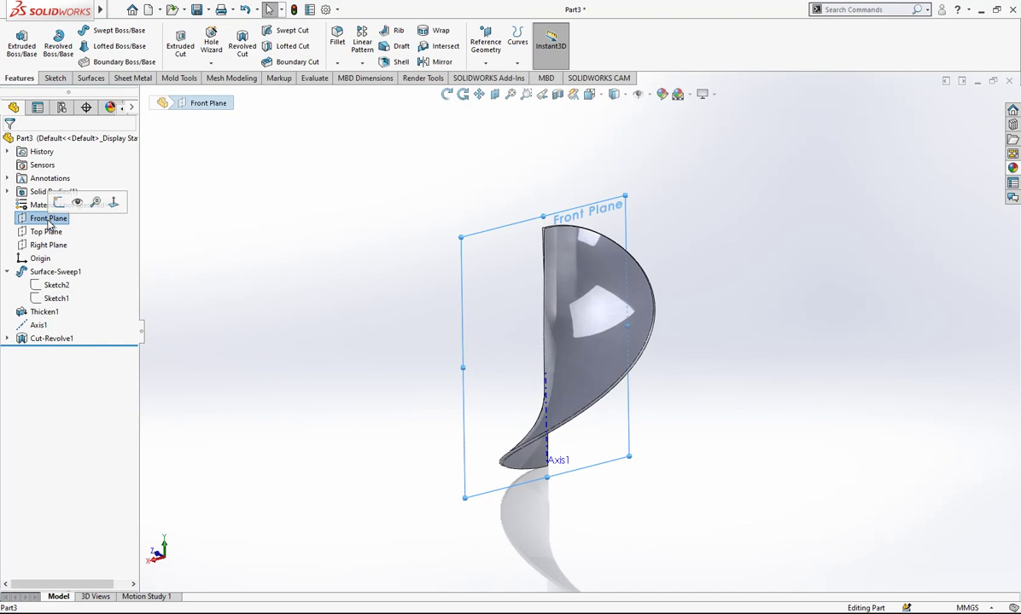
left_click(49, 245)
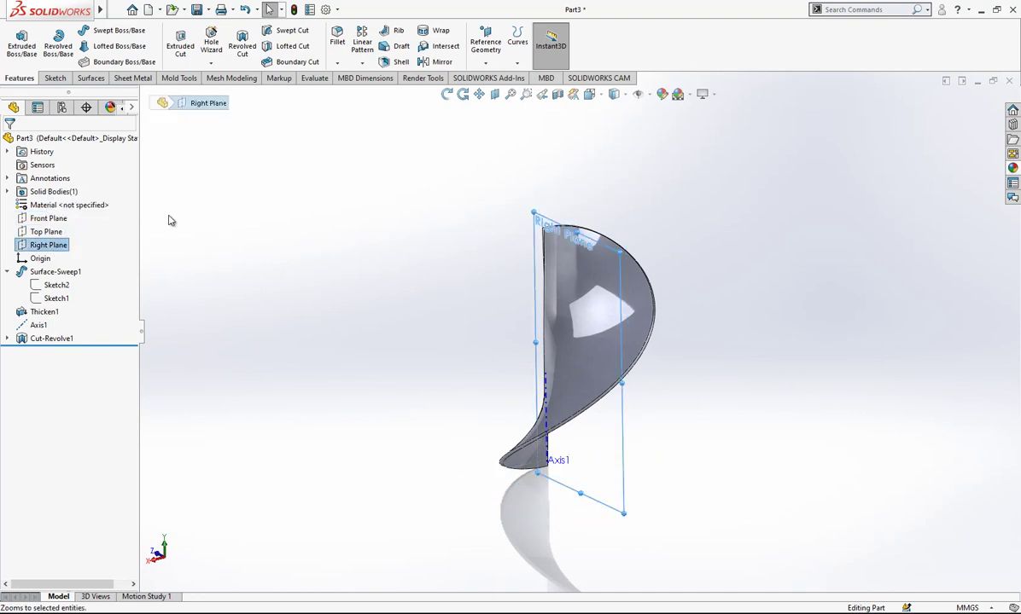
left_click(437, 64)
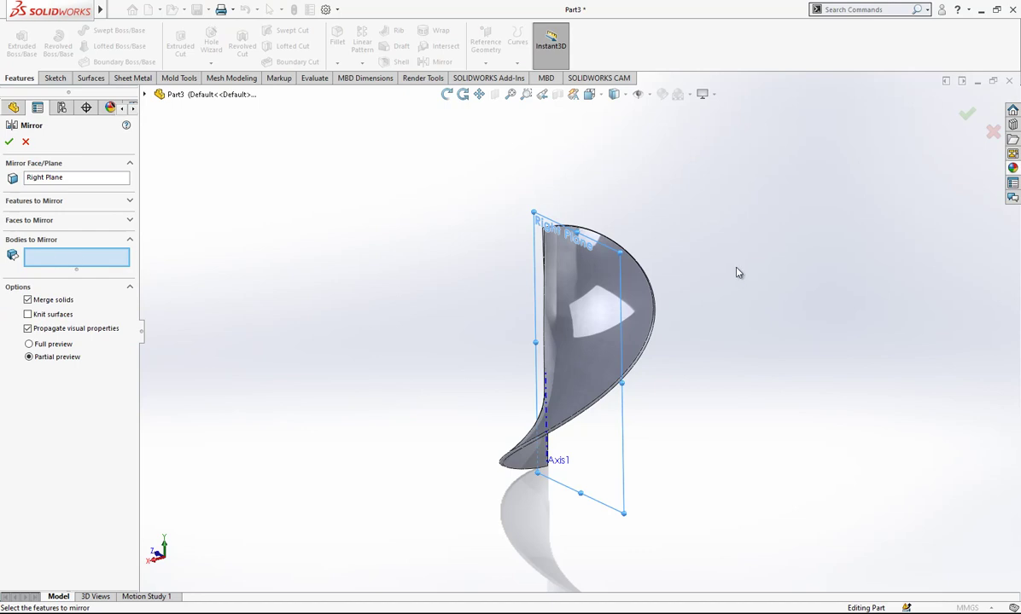
left_click(571, 260)
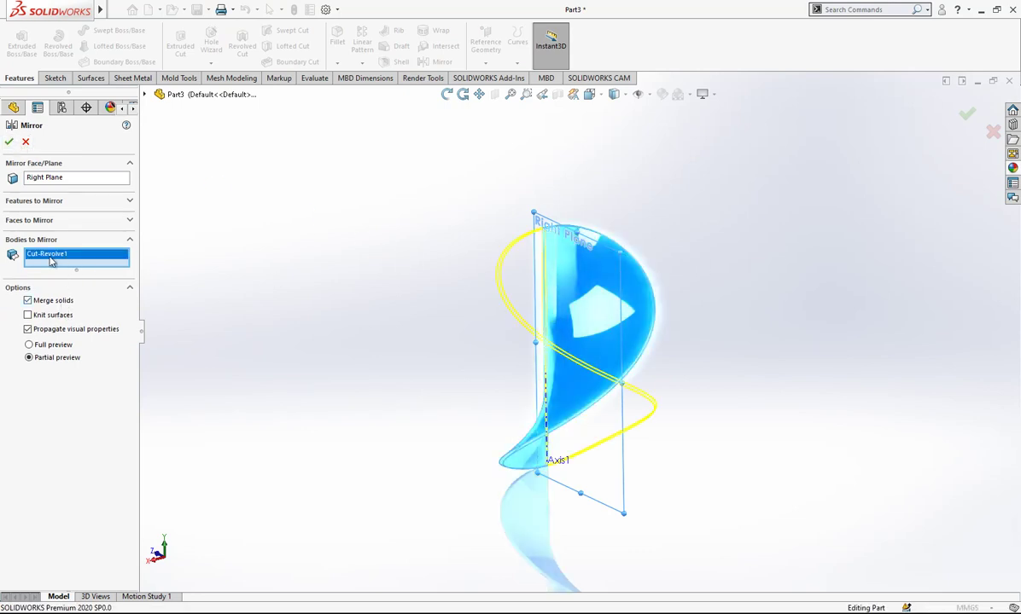
left_click(9, 143)
mouse_move(512, 342)
middle_mouse_down()
mouse_move(632, 408)
mouse_move(670, 355)
mouse_move(512, 358)
middle_mouse_up()
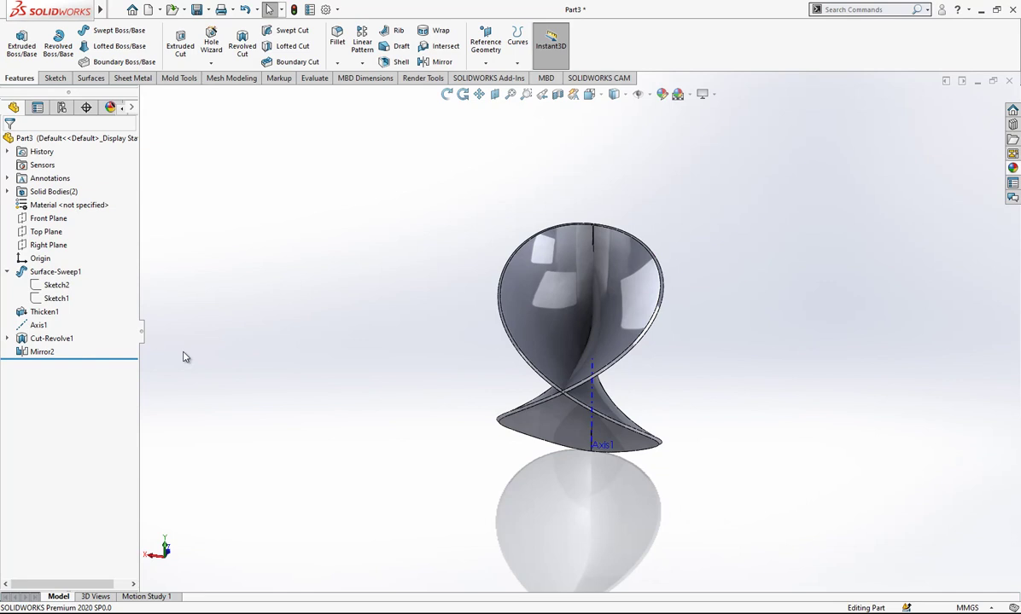
- Circular-pattern both twisted bodies about the vertical reference axis with 12 equally spaced instances over 360 degrees
left_click(44, 326)
left_click(362, 62)
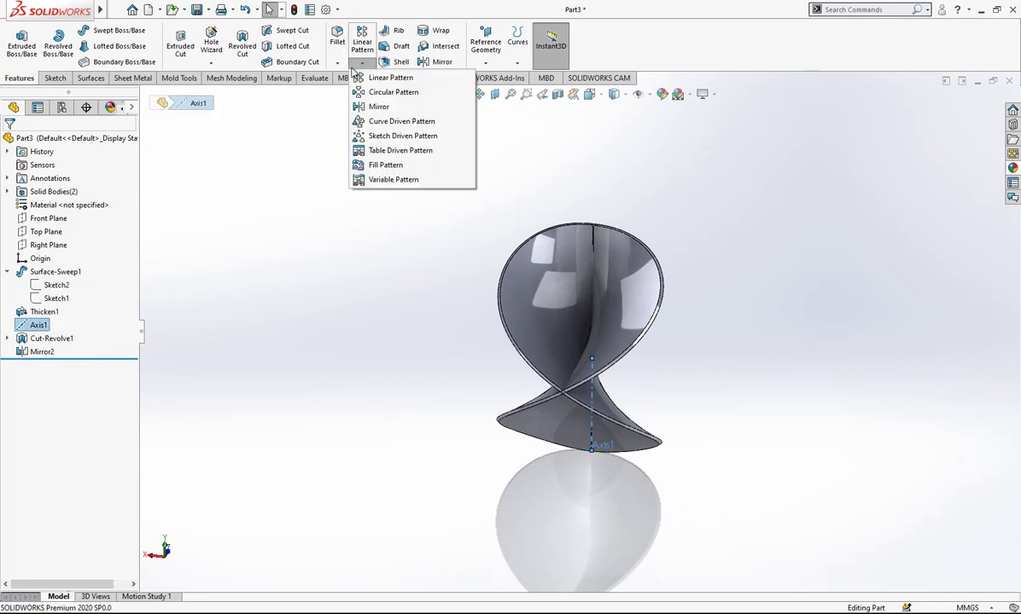
left_click(384, 92)
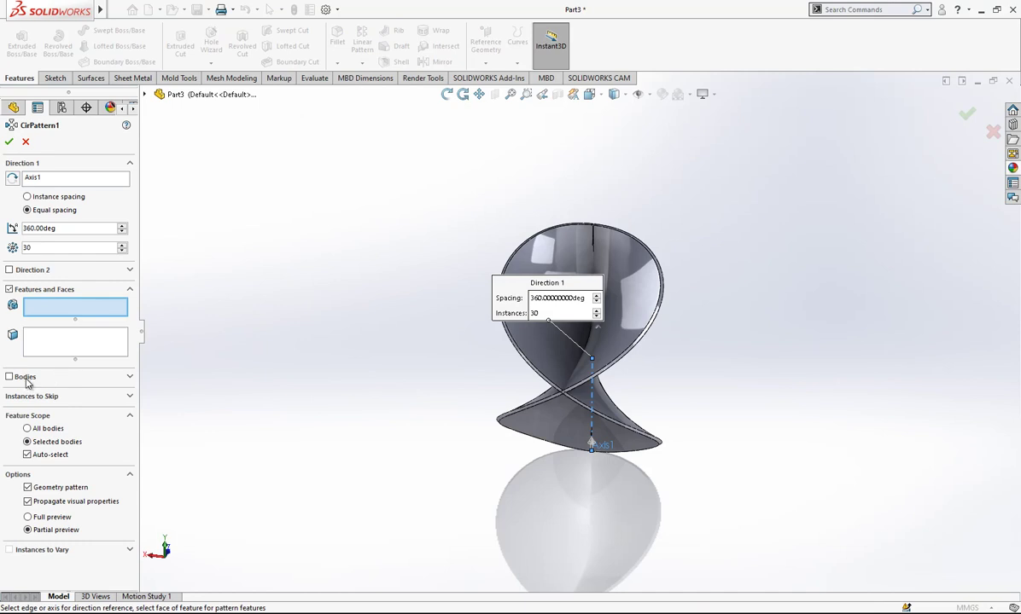
left_click(11, 377)
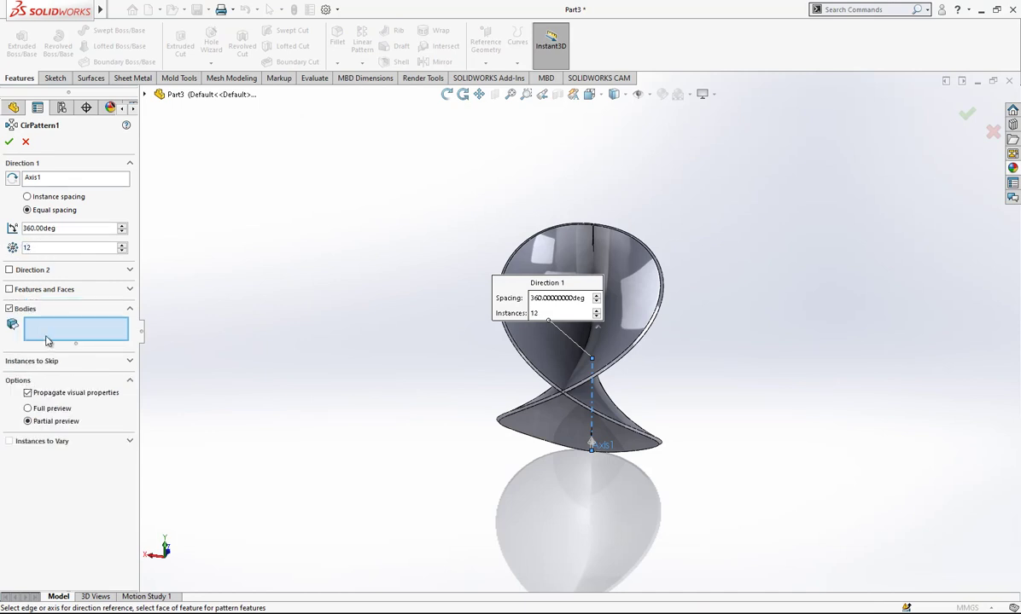
left_click(541, 256)
left_click(614, 247)
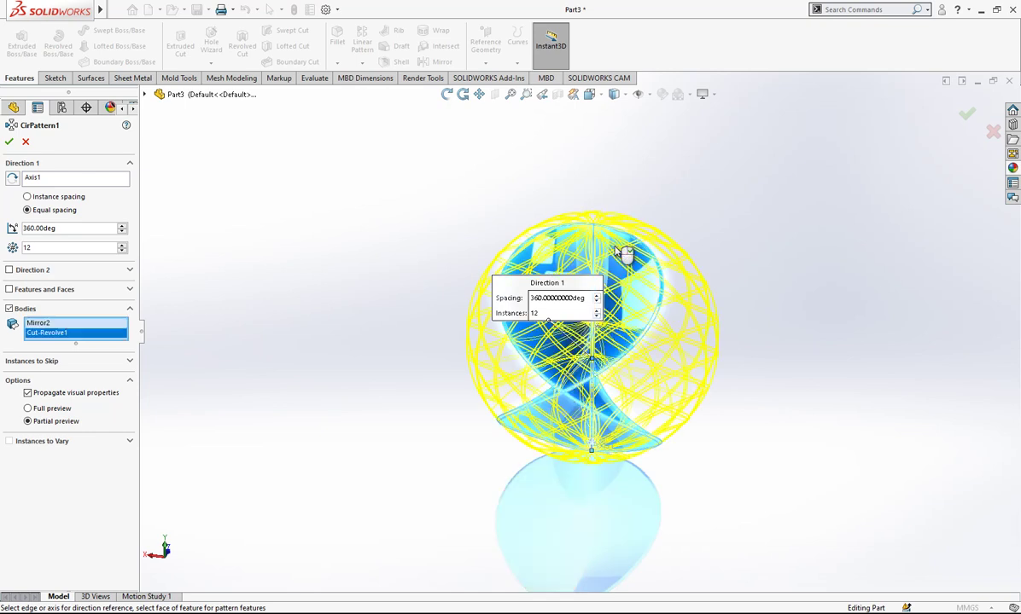
left_click(8, 141)
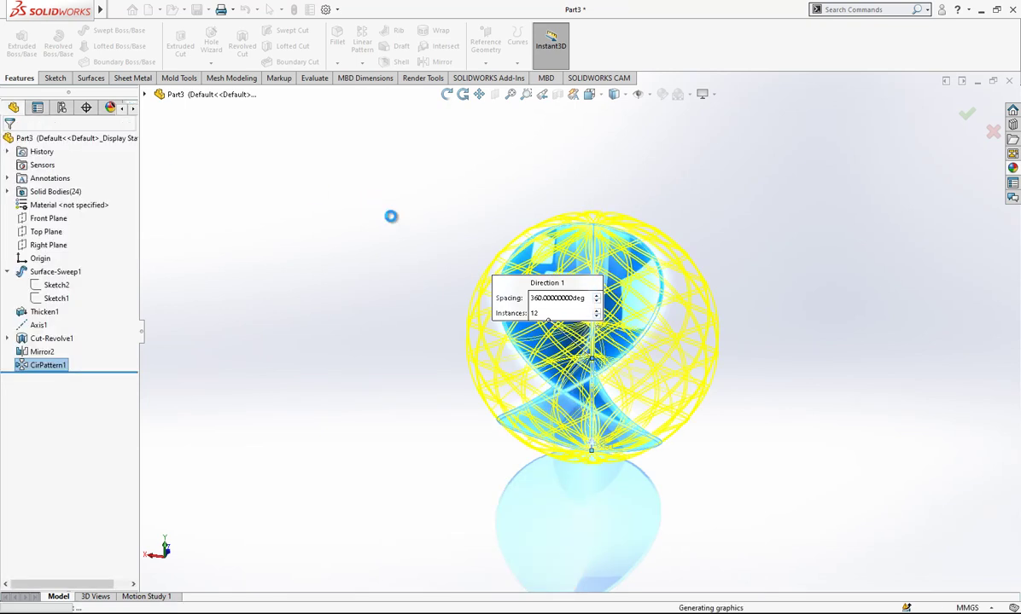
middle_click_drag(650, 326, 697, 344)
- Hide the vertical reference axis in the patterned sphere
left_click(562, 373)
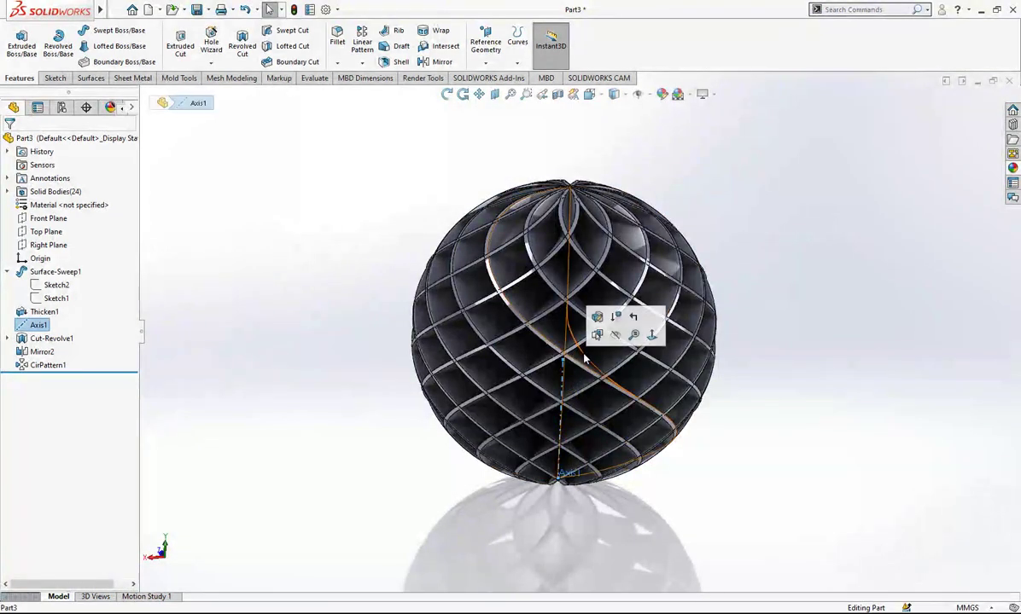
left_click(616, 337)
scroll(480, 275, "up", 1)
middle_click_drag(480, 274, 633, 283)
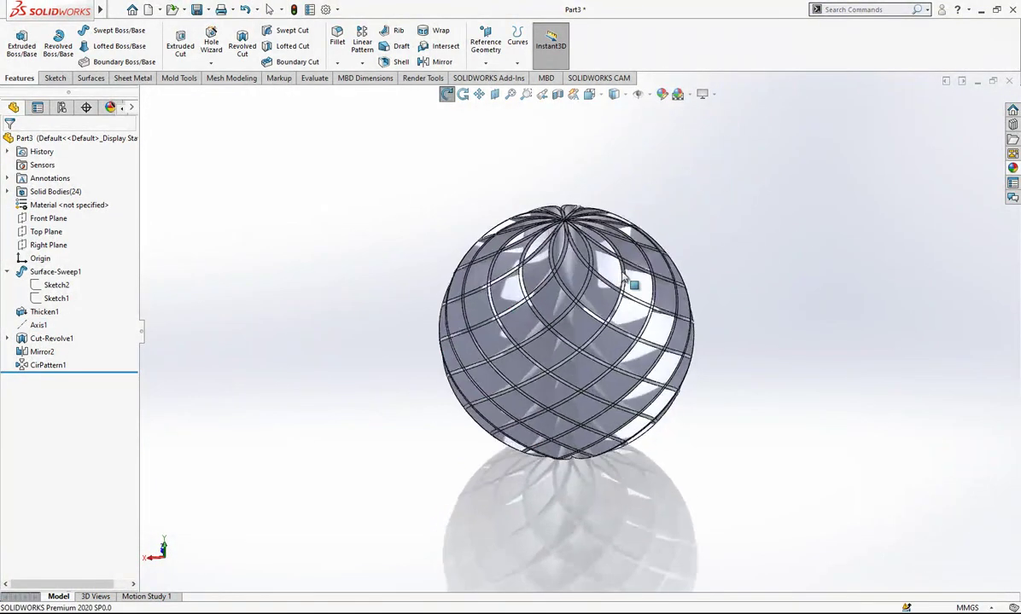
scroll(637, 269, "down", 1)
- Combine all the solid bodies, from the cut body through the last pattern instance, into one body using the Add operation
left_click(865, 10)
type("d")
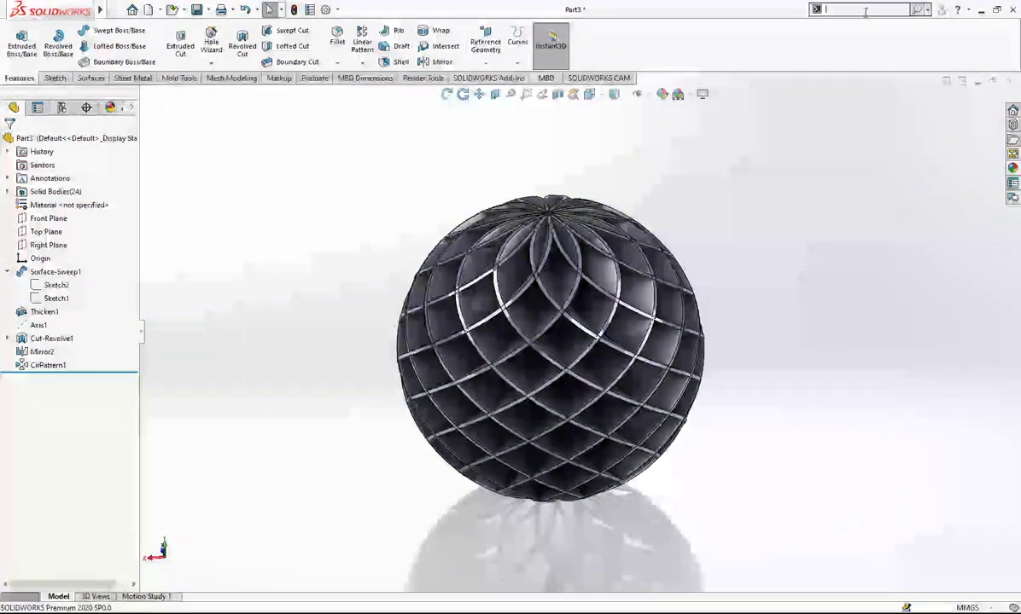
type("om")
key("Return")
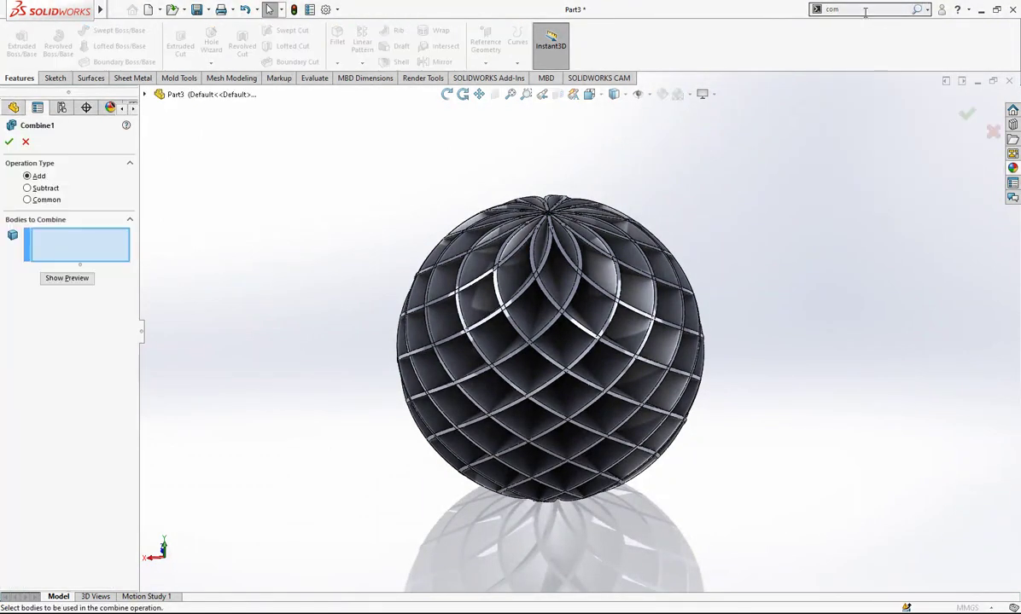
left_click(144, 95)
left_click(168, 147)
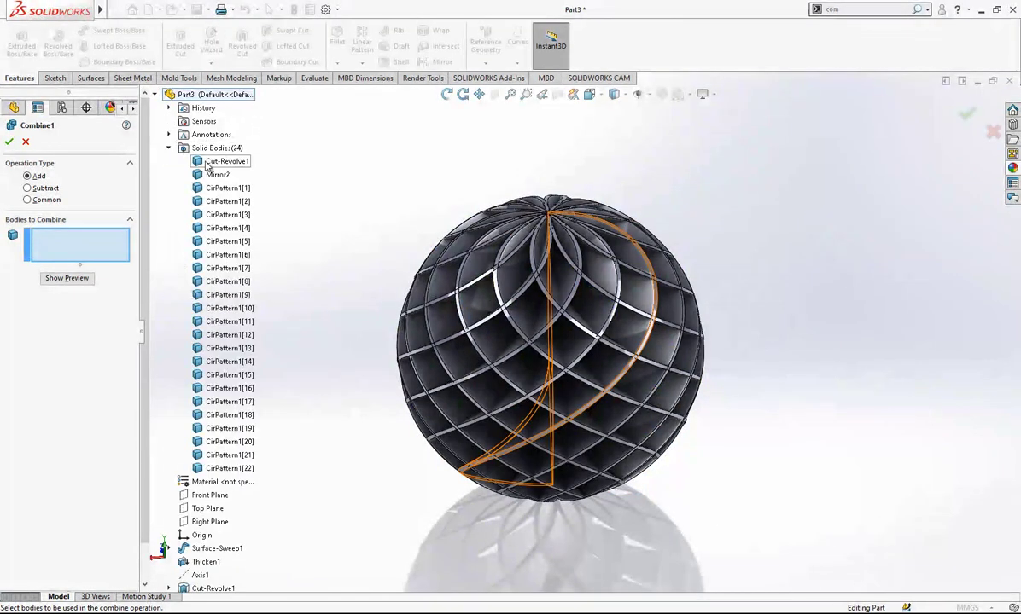
left_click(209, 162)
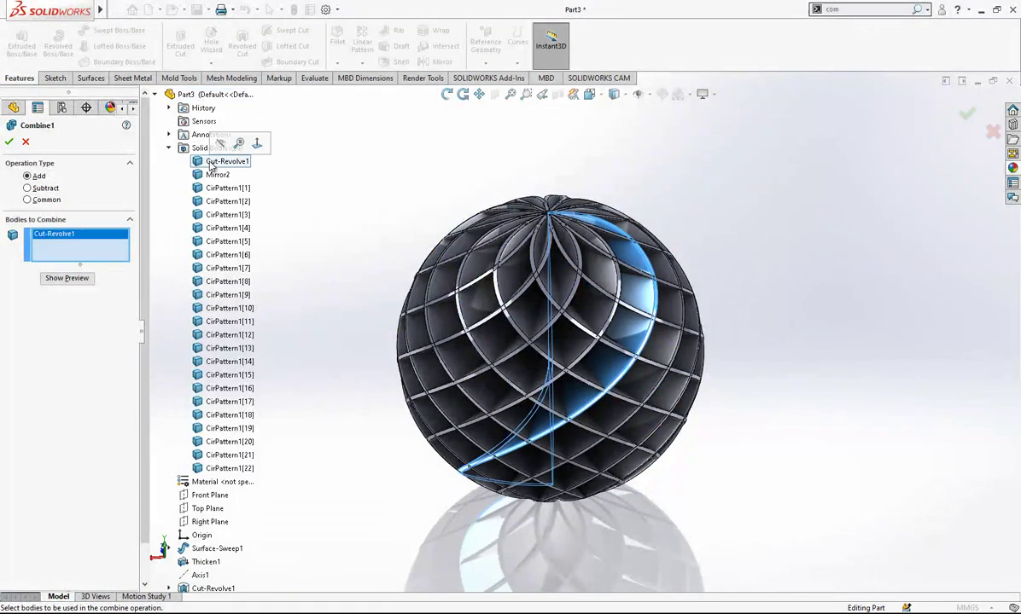
left_click(228, 470, "shift")
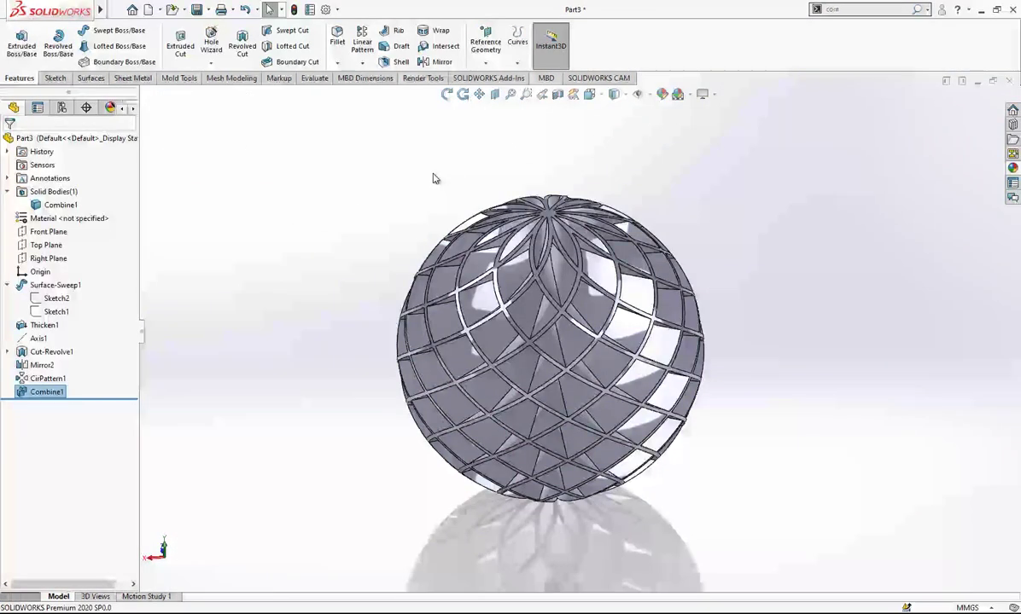
- Orient the view normal to the Front Plane and start a new sketch on that plane
scroll(587, 348, "down", 3)
mouse_move(588, 348)
middle_mouse_down()
mouse_move(603, 358)
mouse_move(569, 341)
mouse_move(580, 330)
mouse_move(585, 354)
mouse_move(619, 307)
mouse_move(585, 339)
mouse_move(580, 331)
middle_mouse_up()
left_click(428, 198)
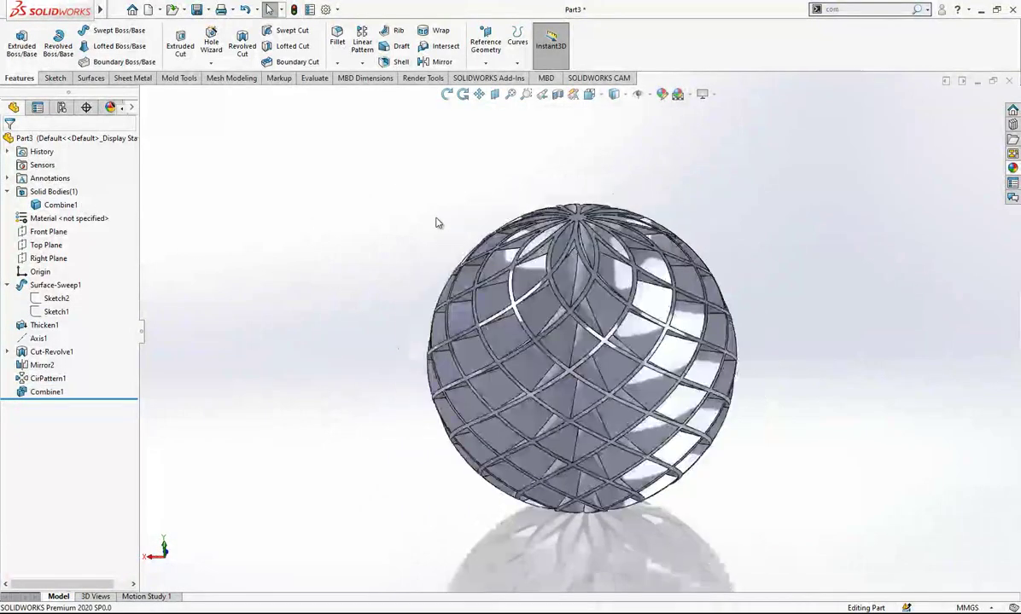
left_click(56, 232)
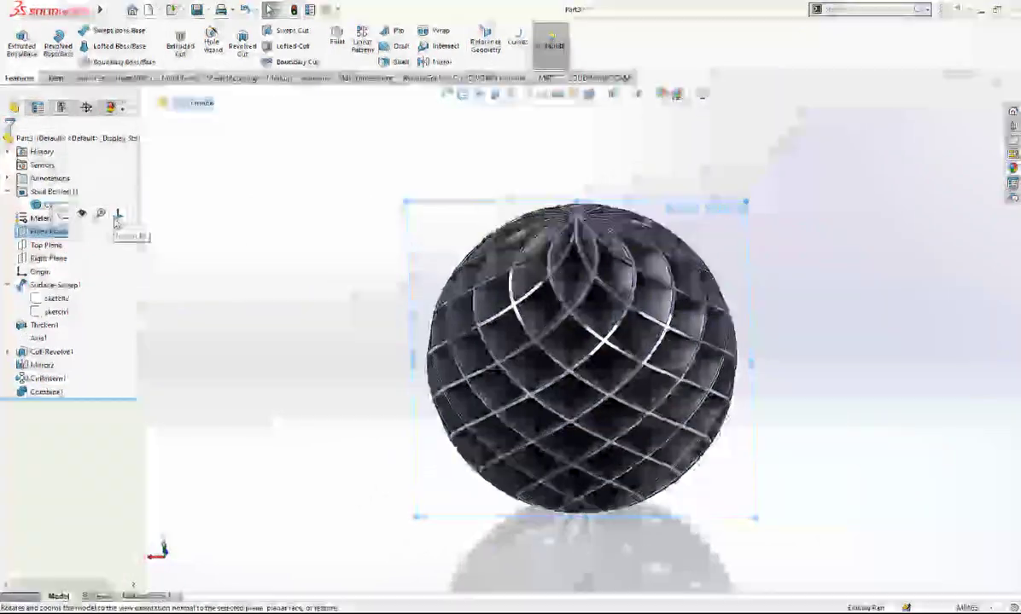
left_click(118, 213)
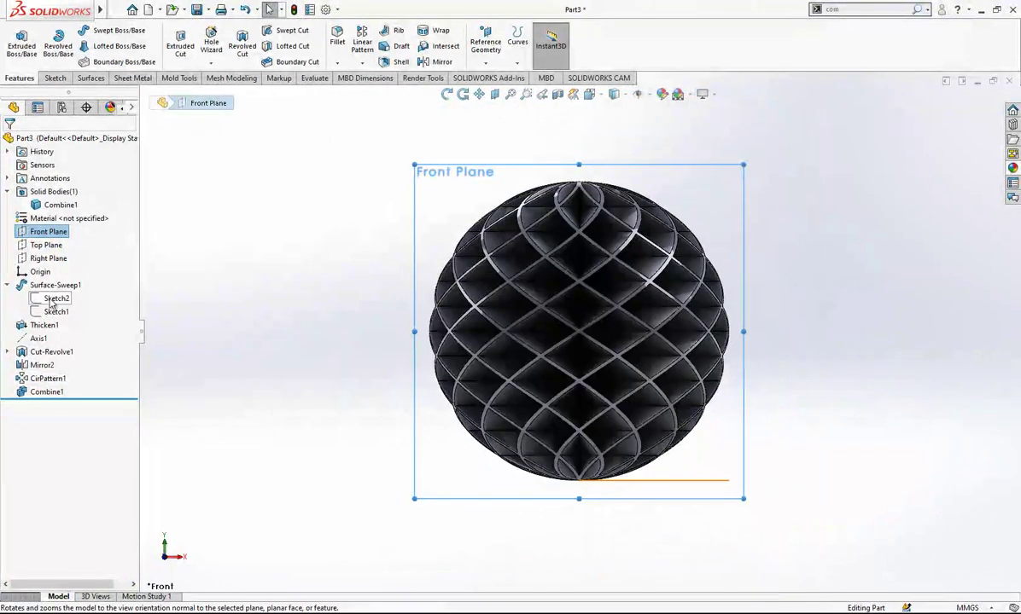
left_click(8, 285)
left_click(8, 325)
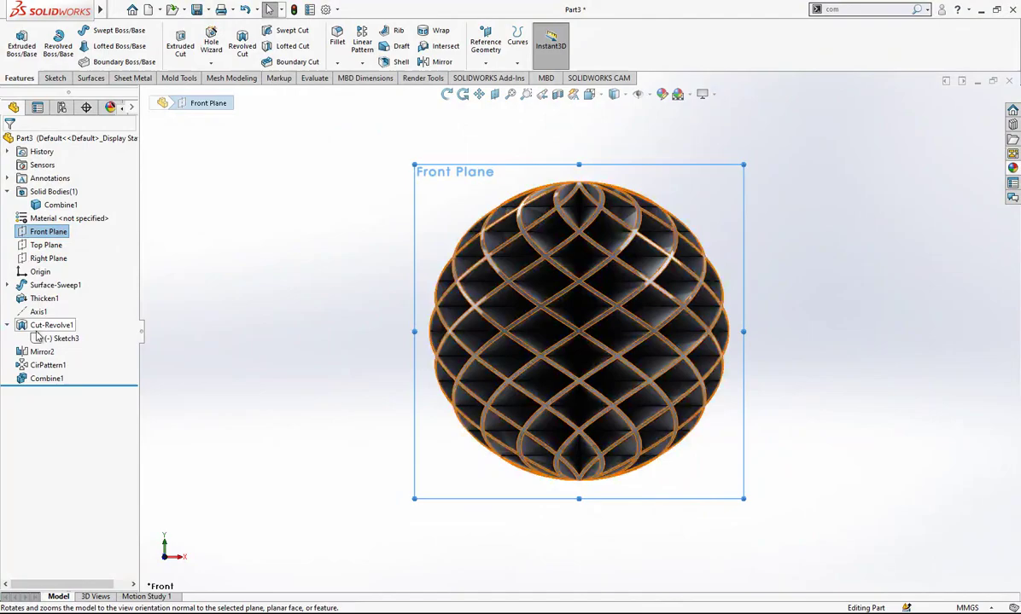
left_click(61, 338)
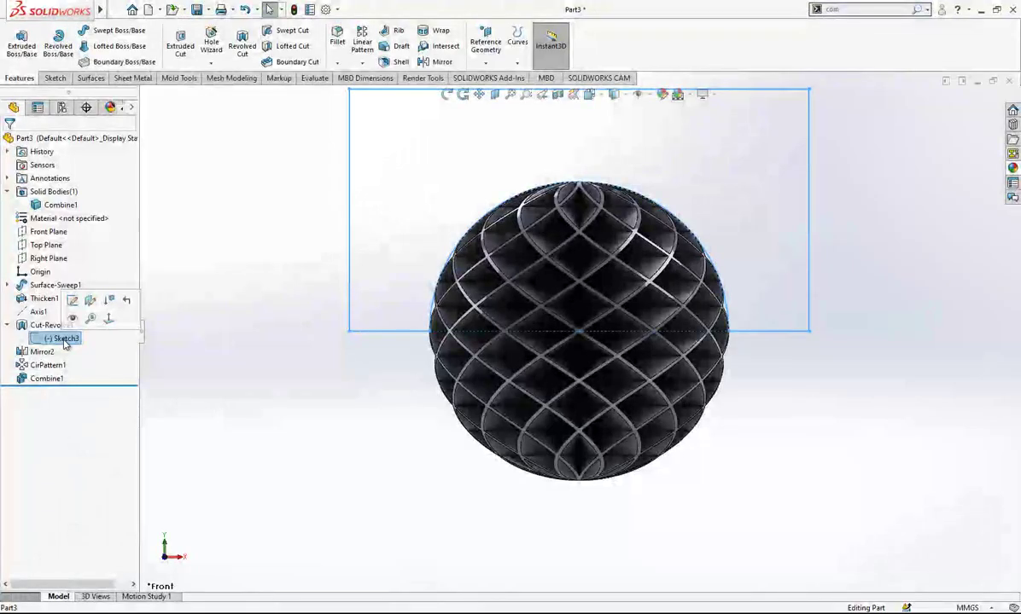
left_click(49, 235)
left_click(64, 217)
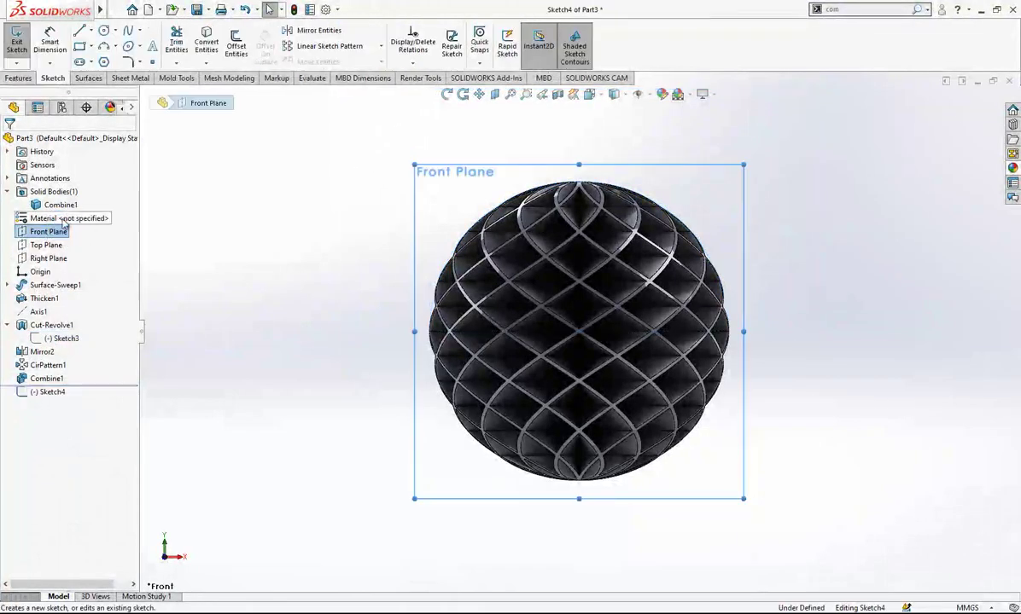
- Show the revolved cut's sketch and convert its semicircular arc into the new sketch
left_click(62, 339)
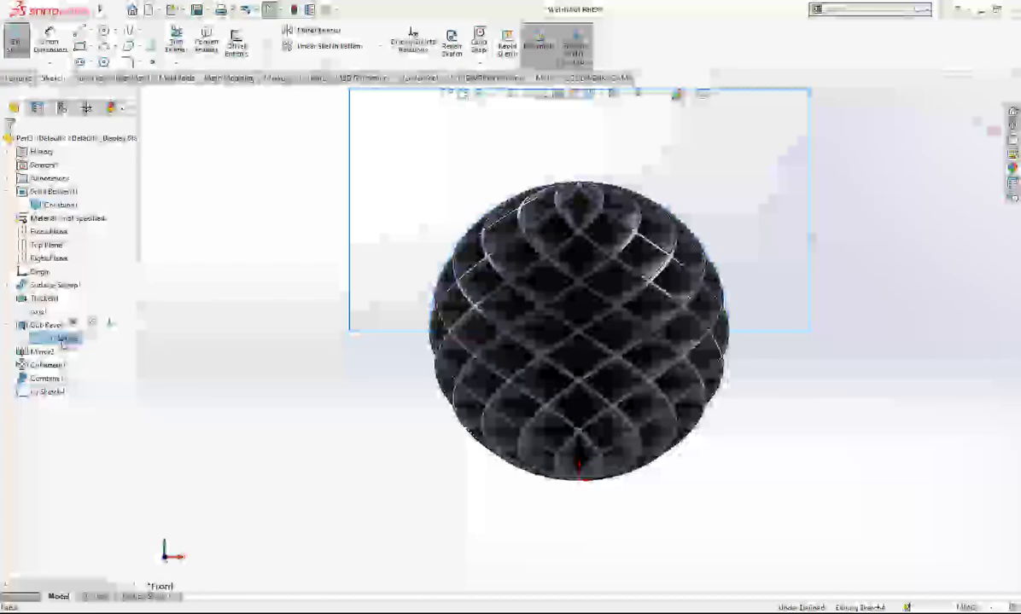
right_click(73, 336)
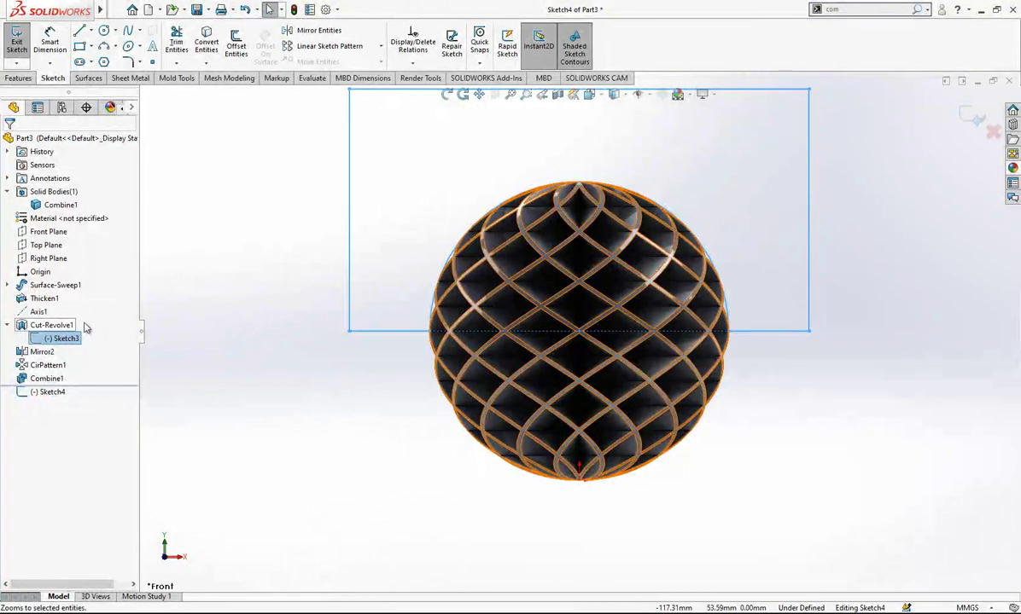
left_click(88, 322)
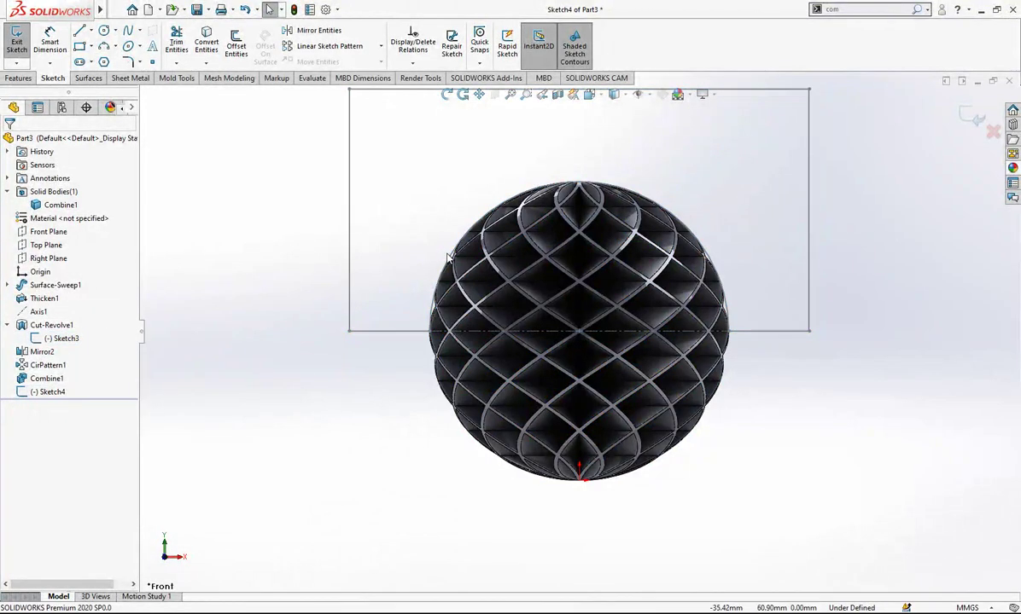
left_click(205, 44)
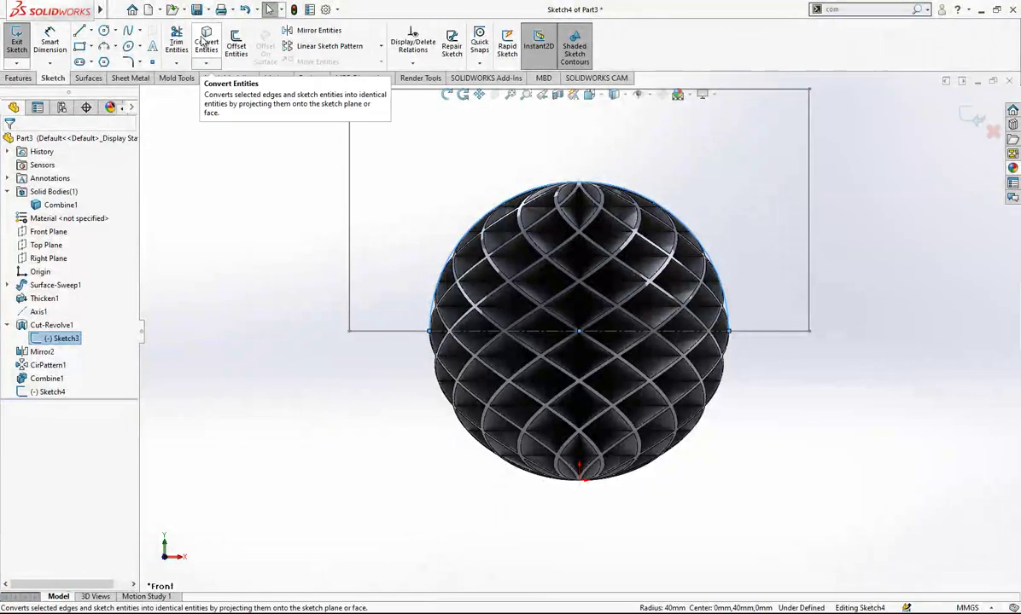
left_click(205, 43)
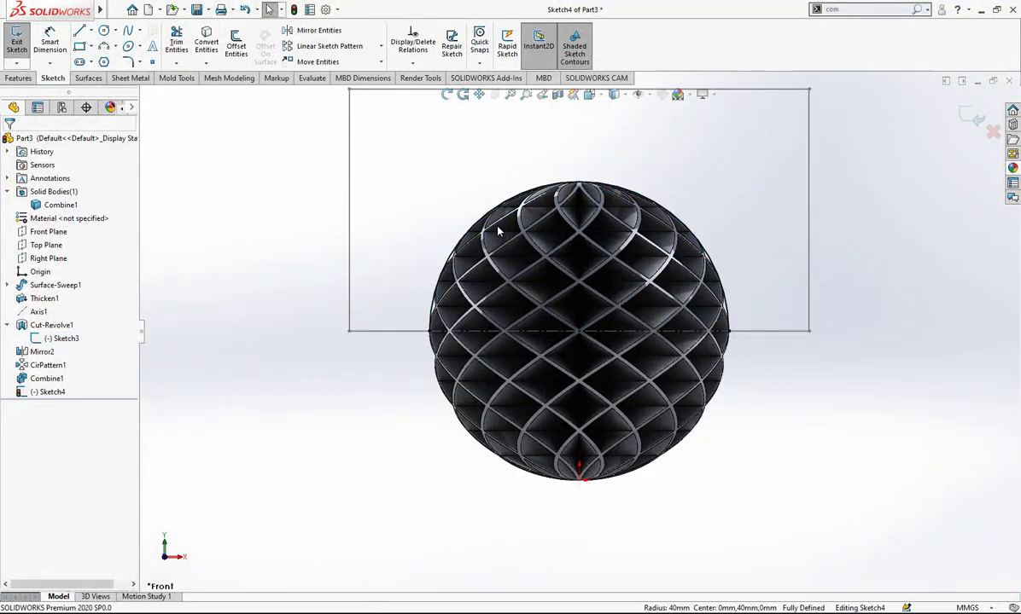
- Offset the converted semicircular arc 5 mm inward, making the base arc construction geometry
scroll(445, 263, "down", 1)
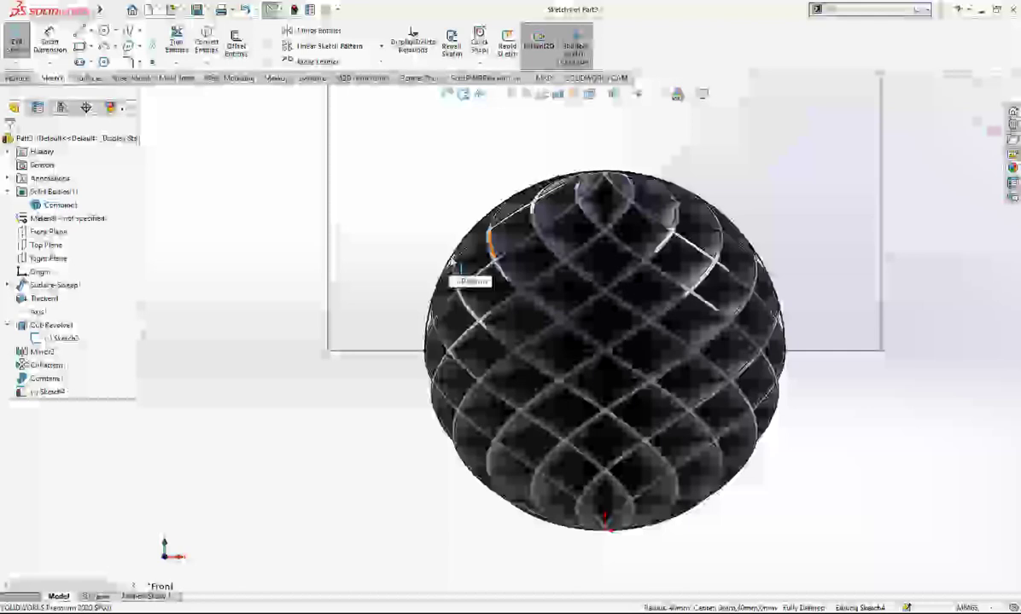
left_click(441, 277)
left_click(236, 43)
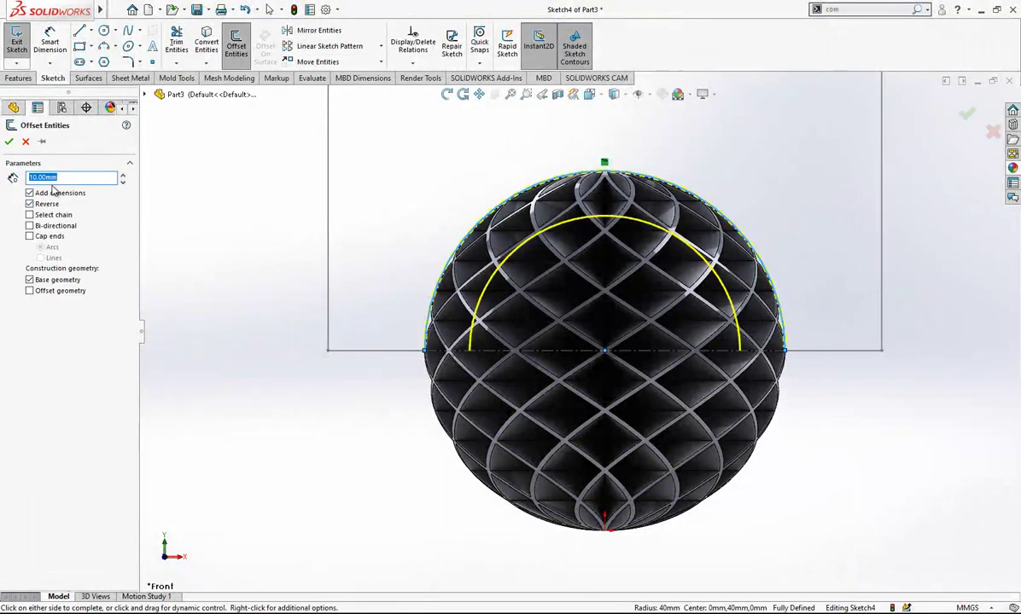
type("5")
key("Return")
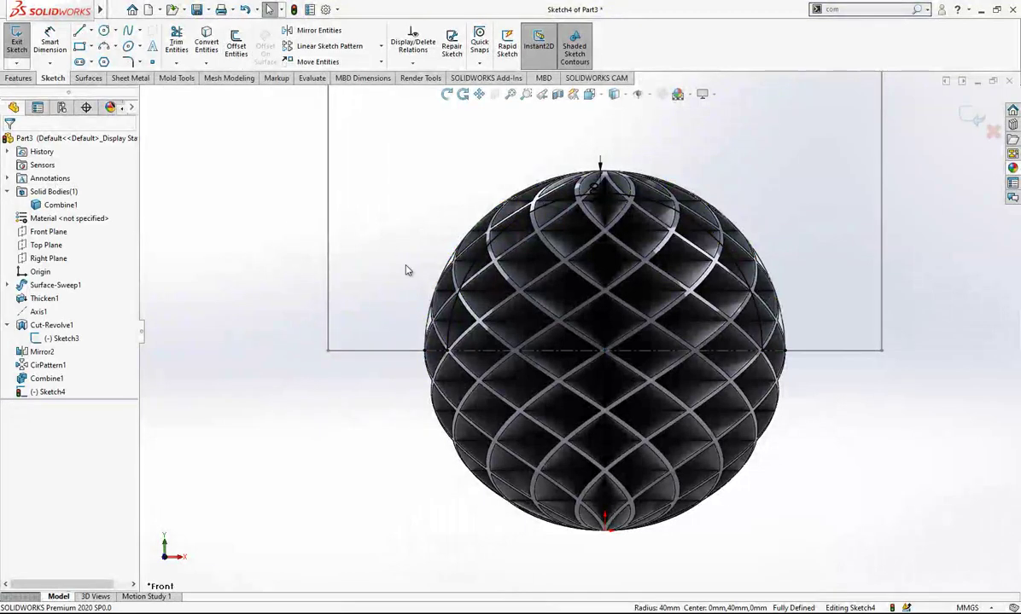
- Convert the earlier sketch's horizontal diameter line into this sketch, make it construction geometry, and exit the sketch
left_click(502, 346)
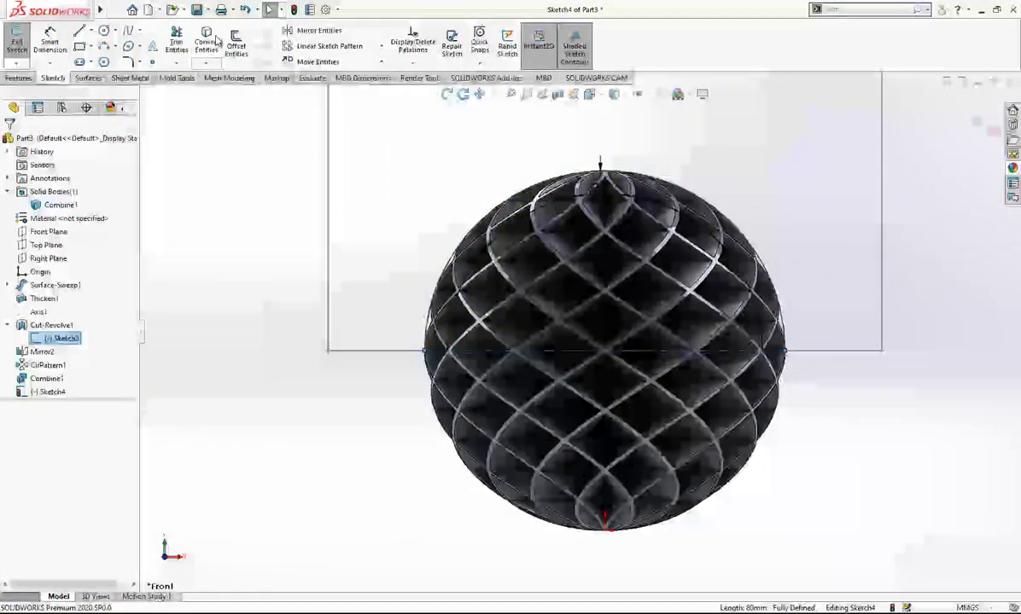
left_click(468, 350)
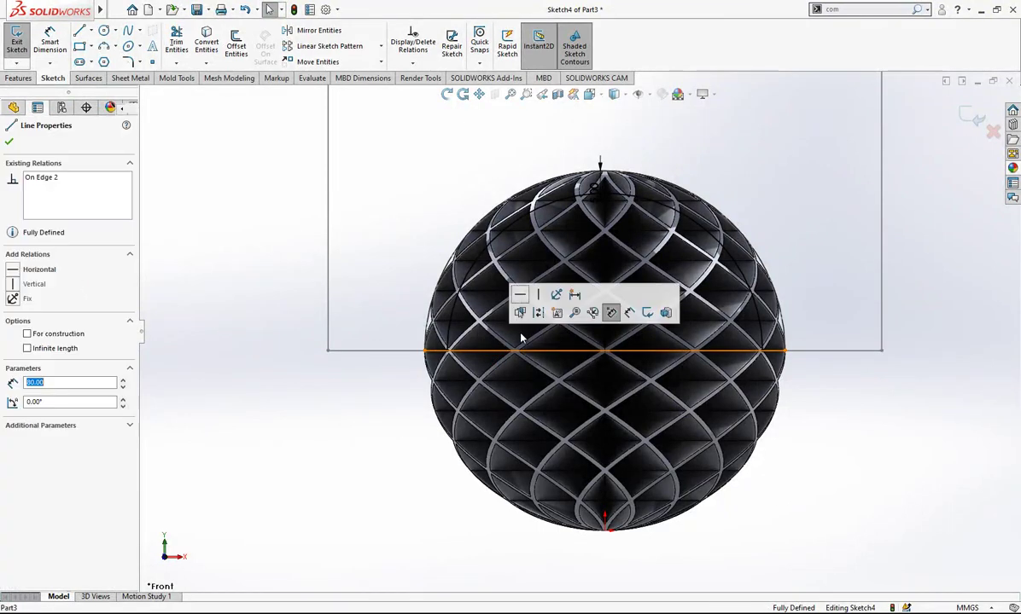
left_click(538, 314)
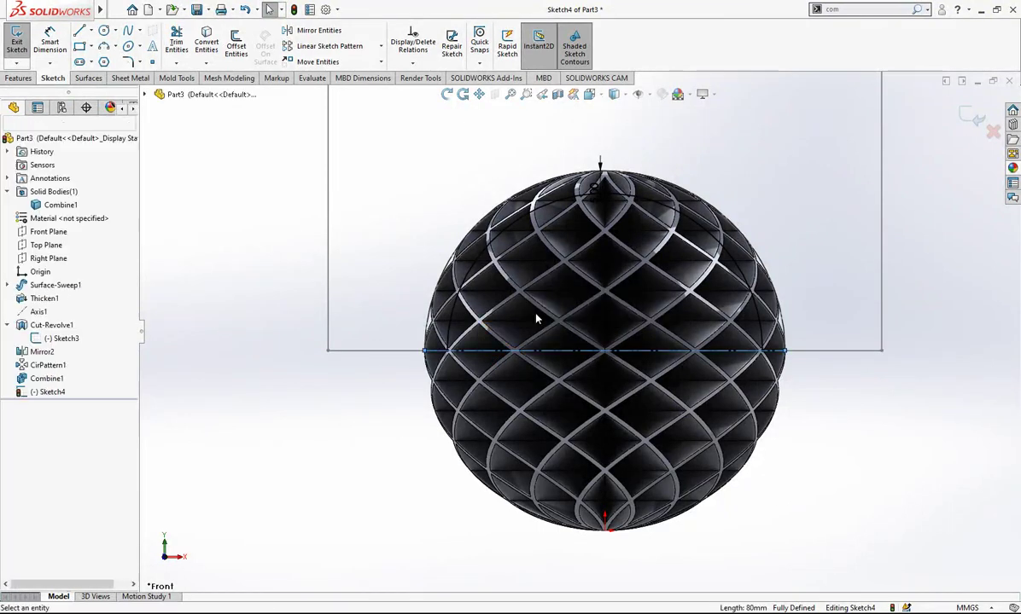
left_click(978, 121)
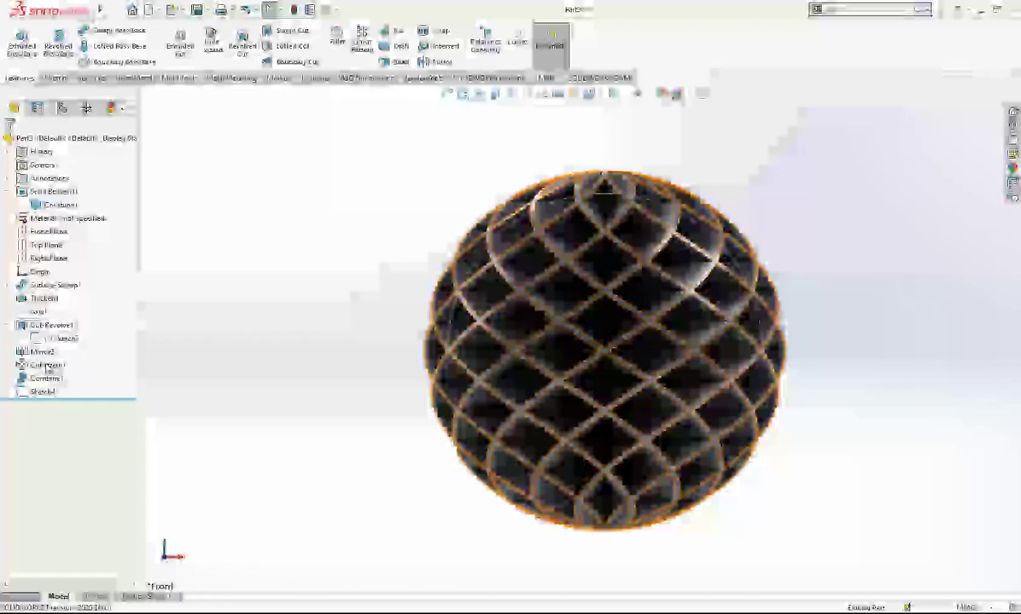
- Hide the combined body to examine the new sketch's arcs and centreline, and show the body again
left_click(42, 391)
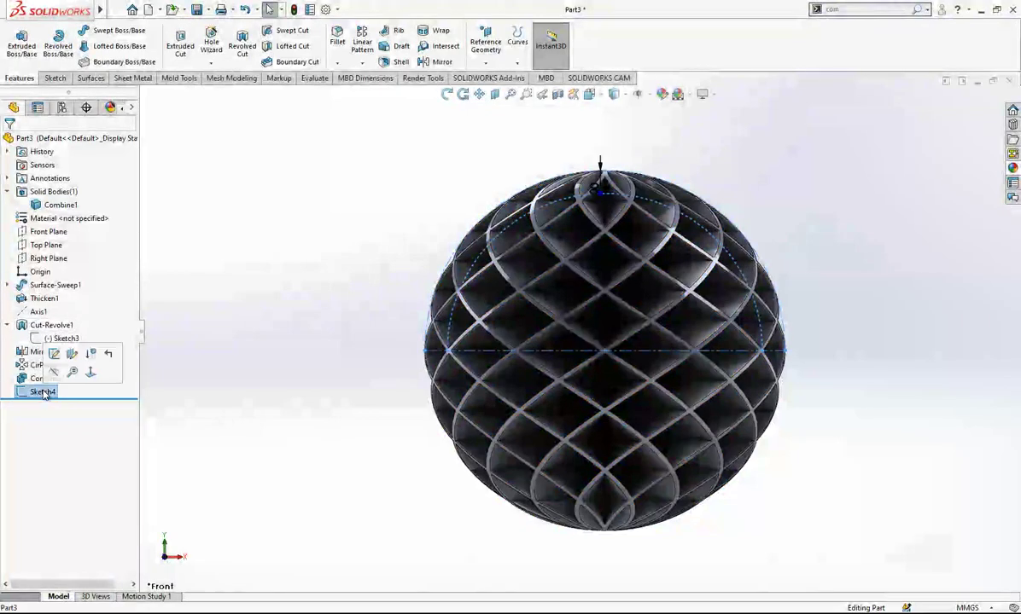
left_click(60, 206)
left_click(71, 189)
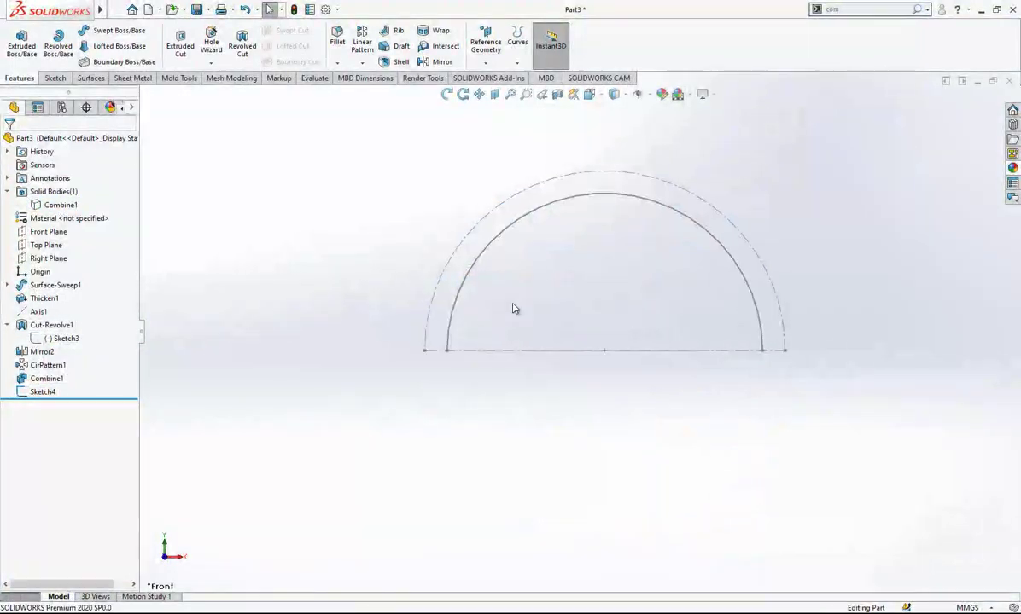
left_click(600, 207)
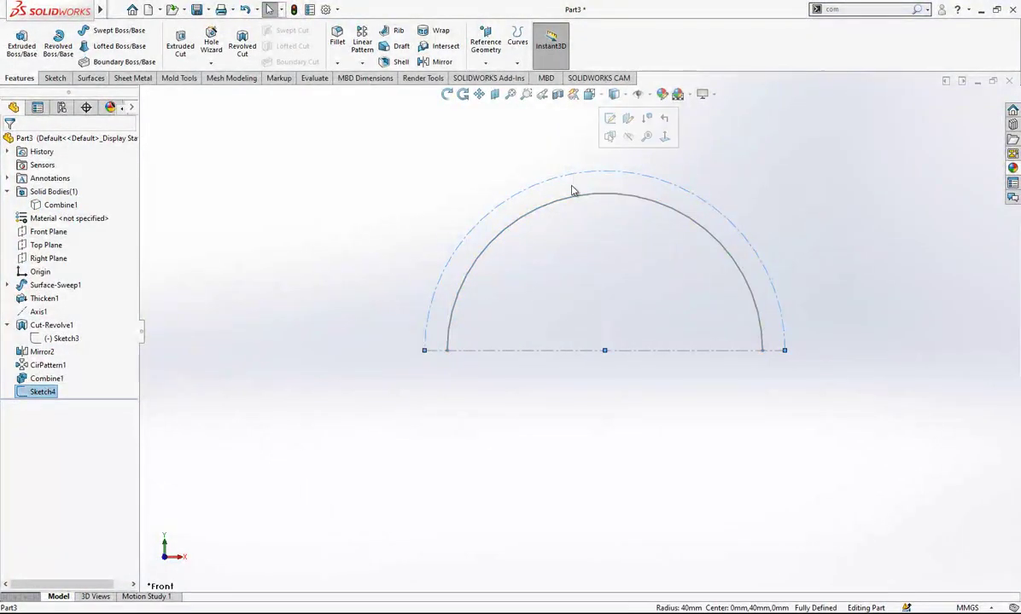
left_click(525, 288)
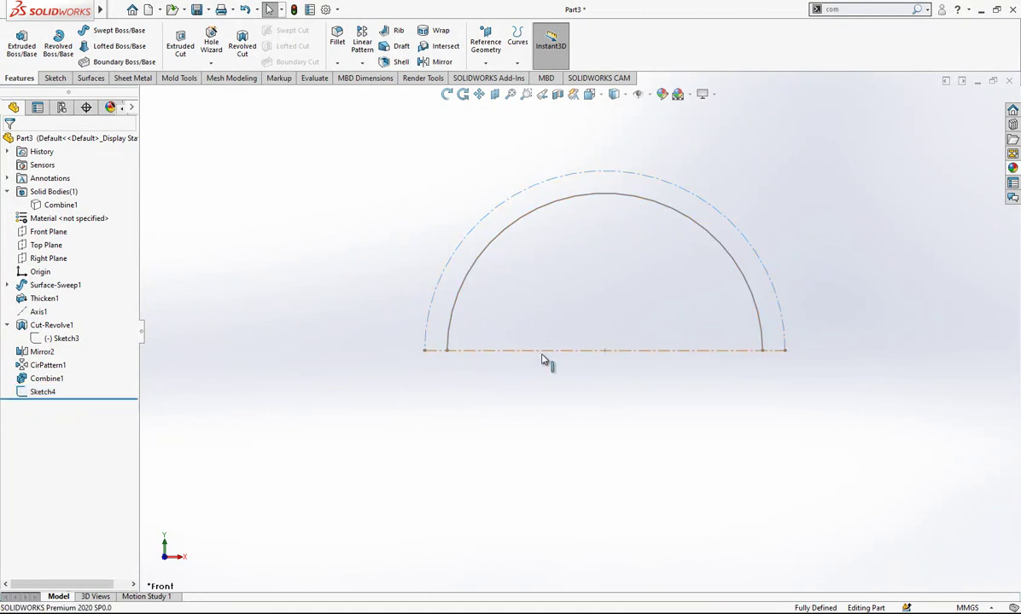
mouse_move(569, 351)
middle_mouse_down()
mouse_move(588, 364)
mouse_move(603, 355)
mouse_move(593, 358)
middle_mouse_up()
left_click(46, 378)
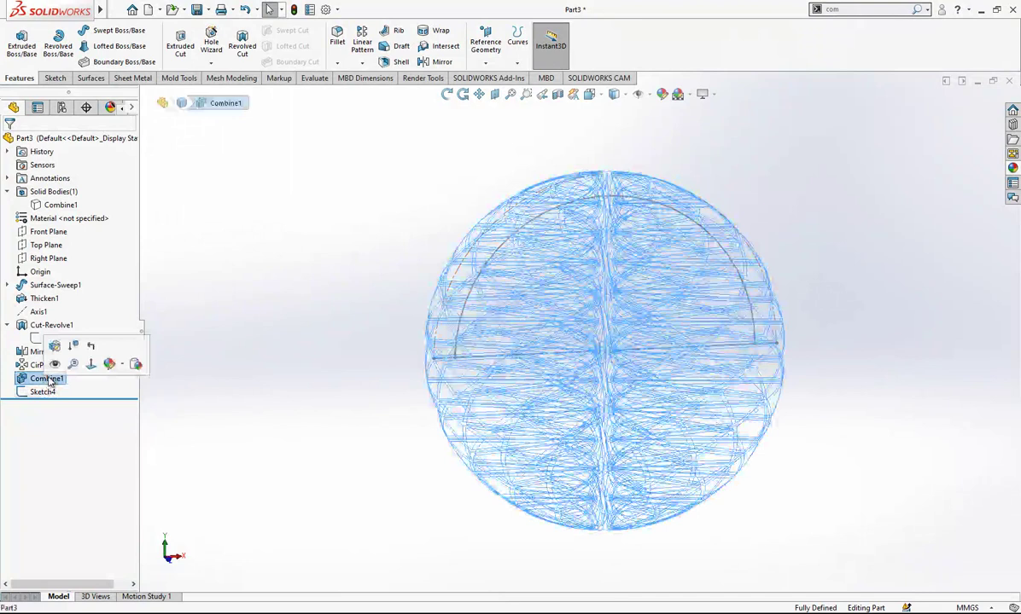
left_click(52, 363)
- Make a 360° revolved cut from the offset-arc sketch about its horizontal centreline, closing the open profile automatically
left_click(44, 392)
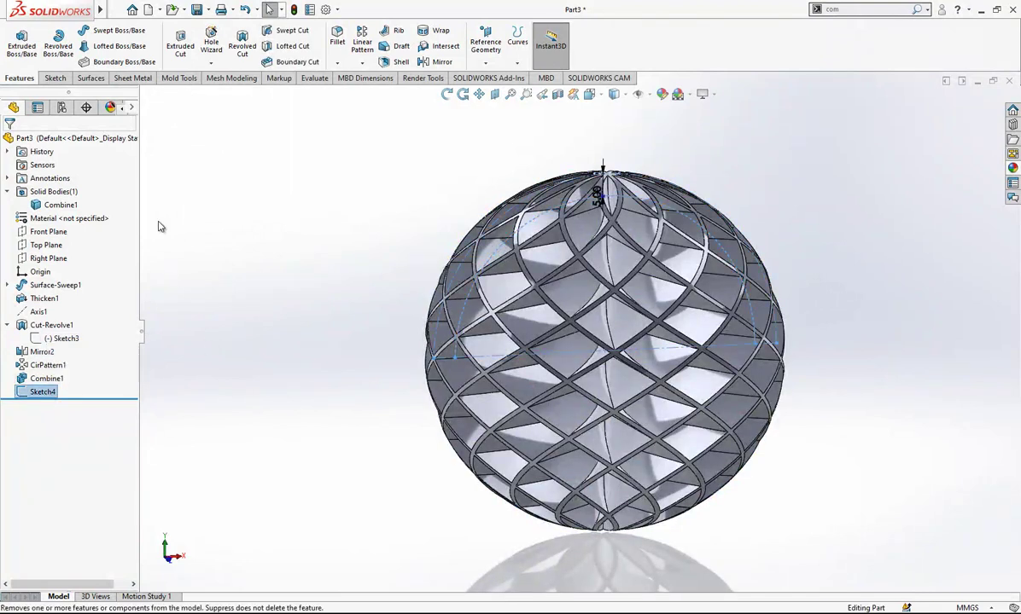
left_click(241, 43)
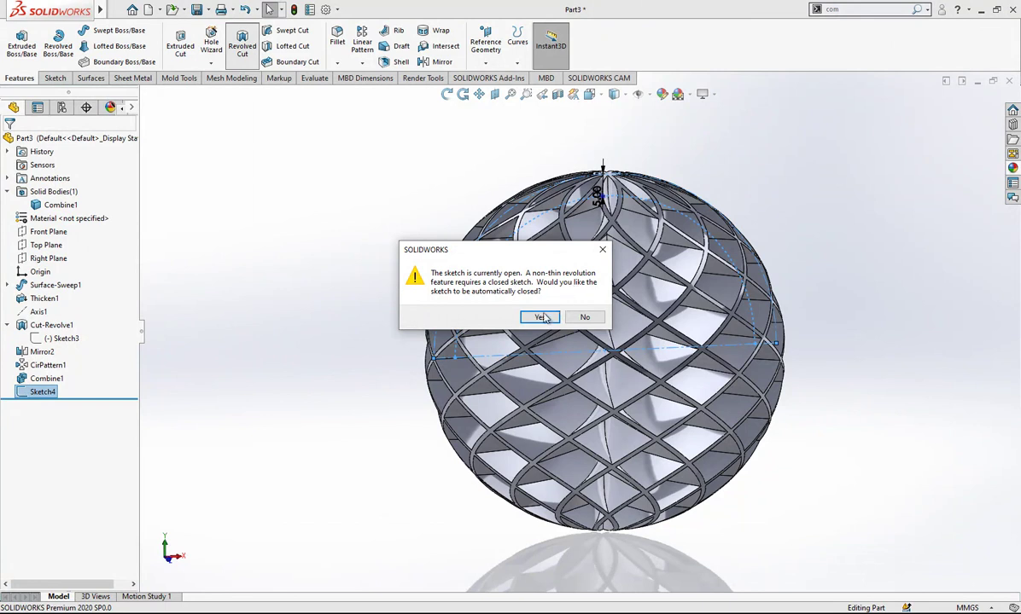
left_click(543, 318)
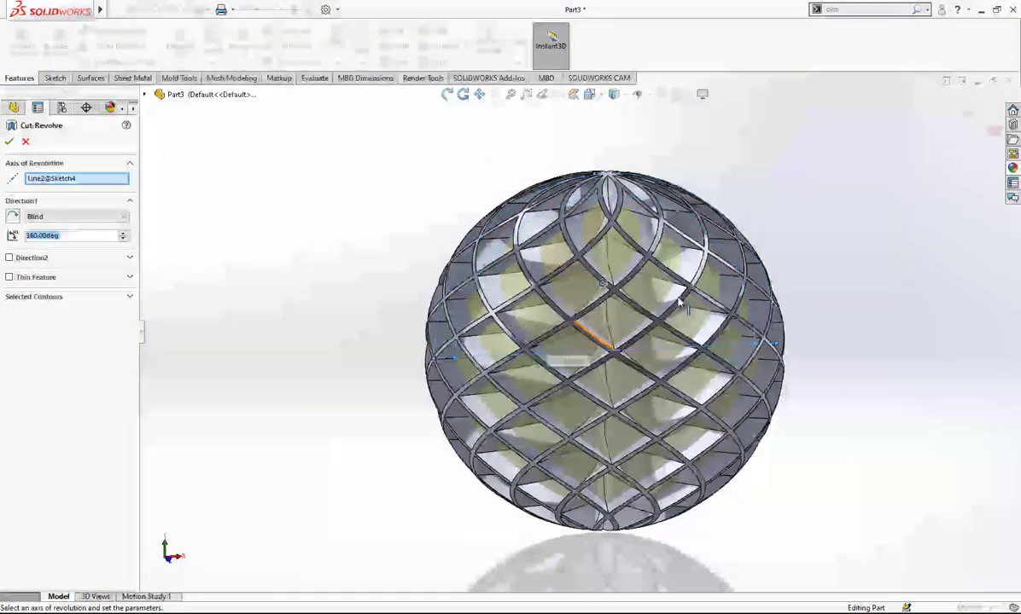
middle_click_drag(656, 339, 653, 367)
scroll(590, 331, "down", 1)
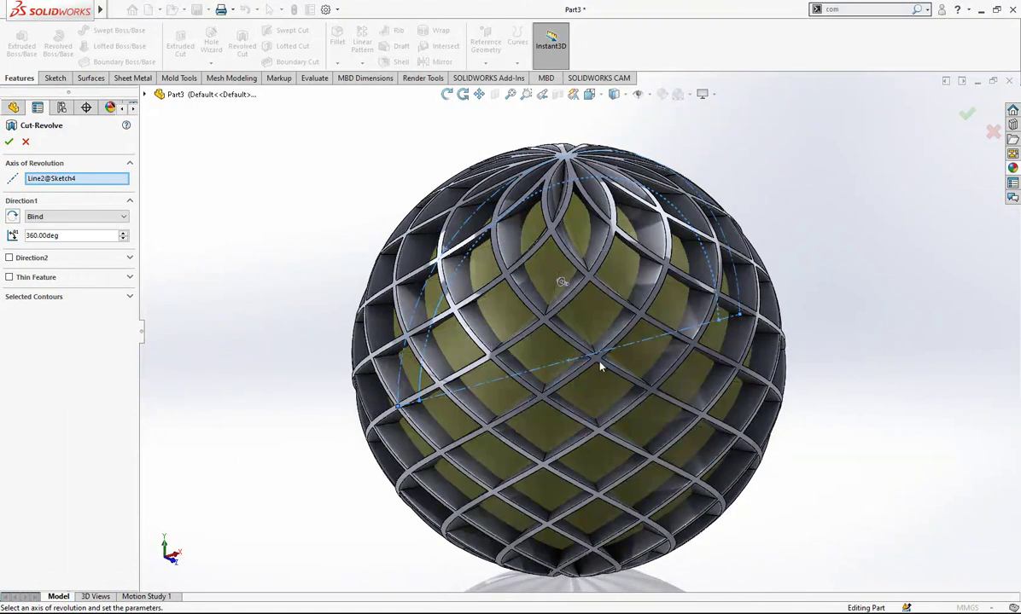
scroll(507, 343, "up", 1)
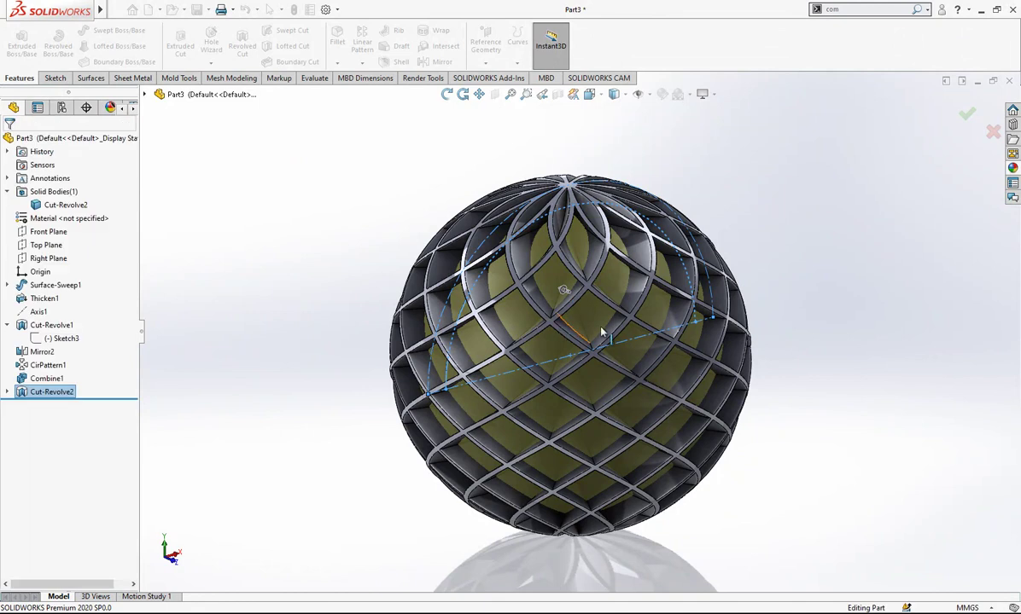
left_click(313, 214)
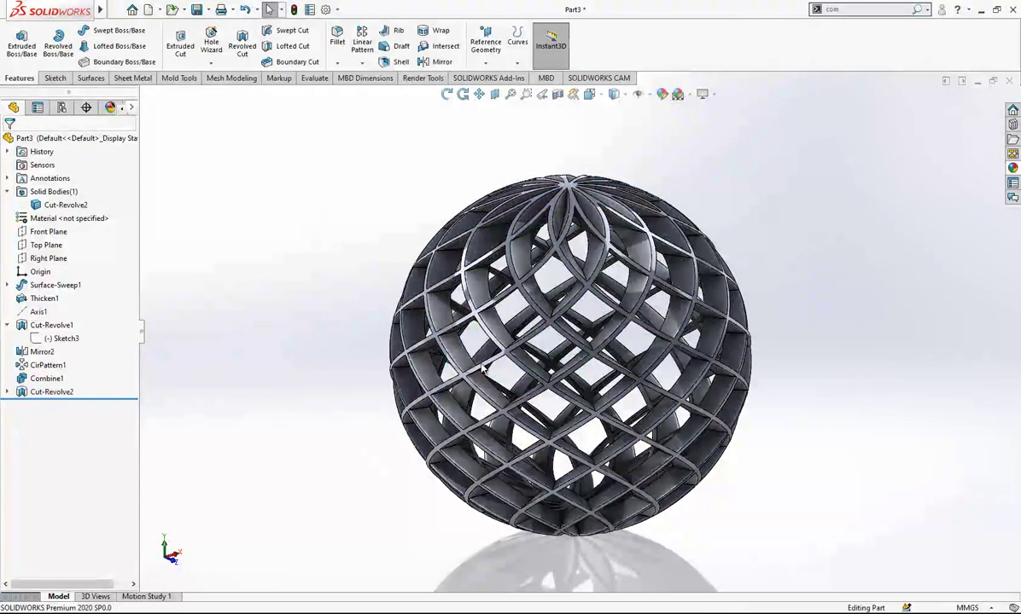
- Set the hollow lattice sphere's display style to Shaded without edges
scroll(503, 341, "up", 1)
middle_click_drag(452, 367, 512, 389)
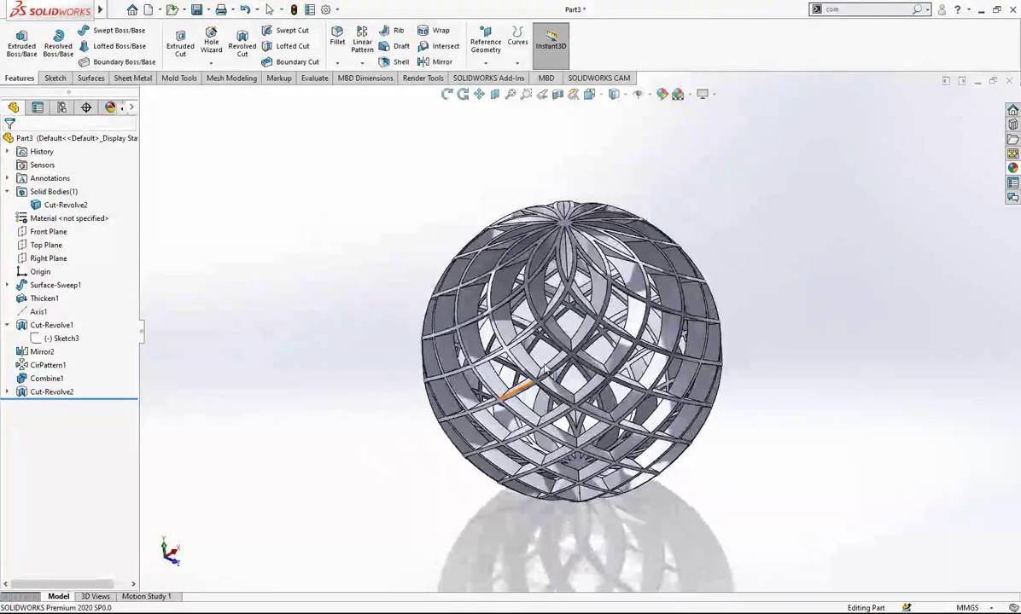
scroll(610, 345, "down", 1)
left_click(590, 94)
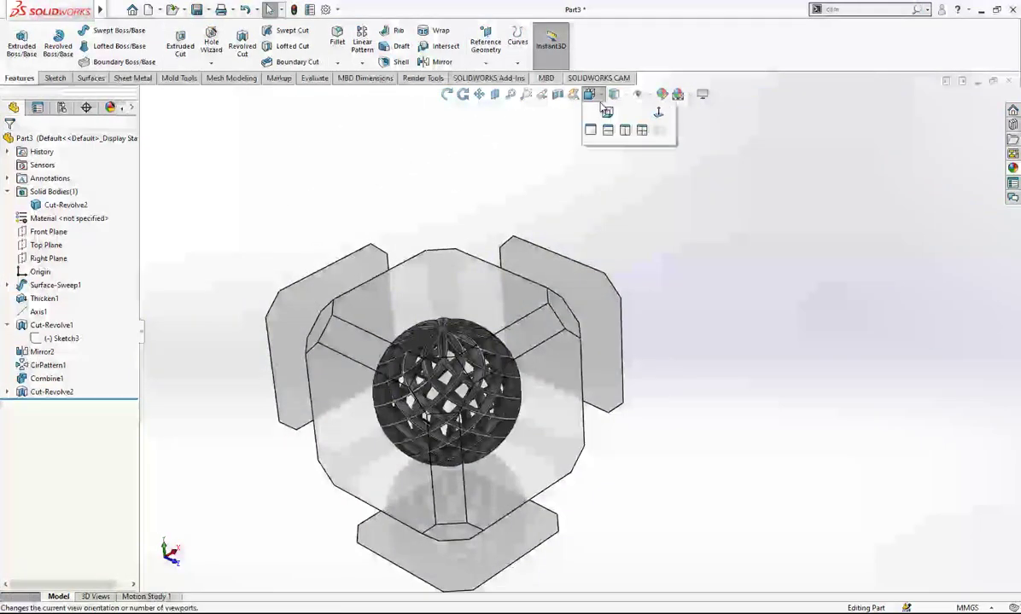
left_click(613, 93)
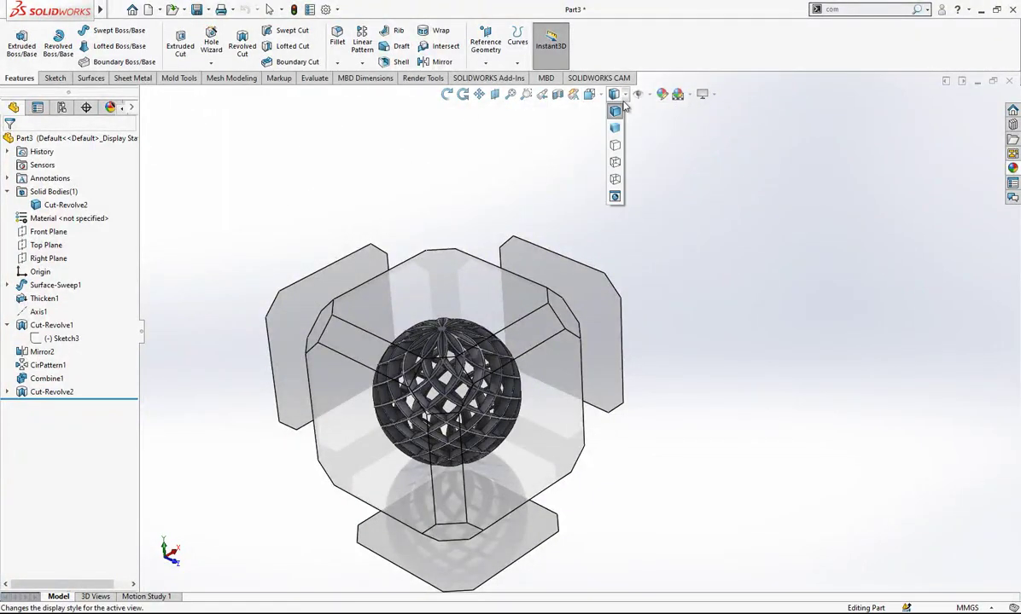
left_click(615, 128)
- Apply a 1 mm symmetric fillet to the corner edges where the lattice ribs cross, clearing the preselected edge first
scroll(568, 331, "down", 2)
middle_click_drag(570, 335, 568, 242)
left_click(338, 39)
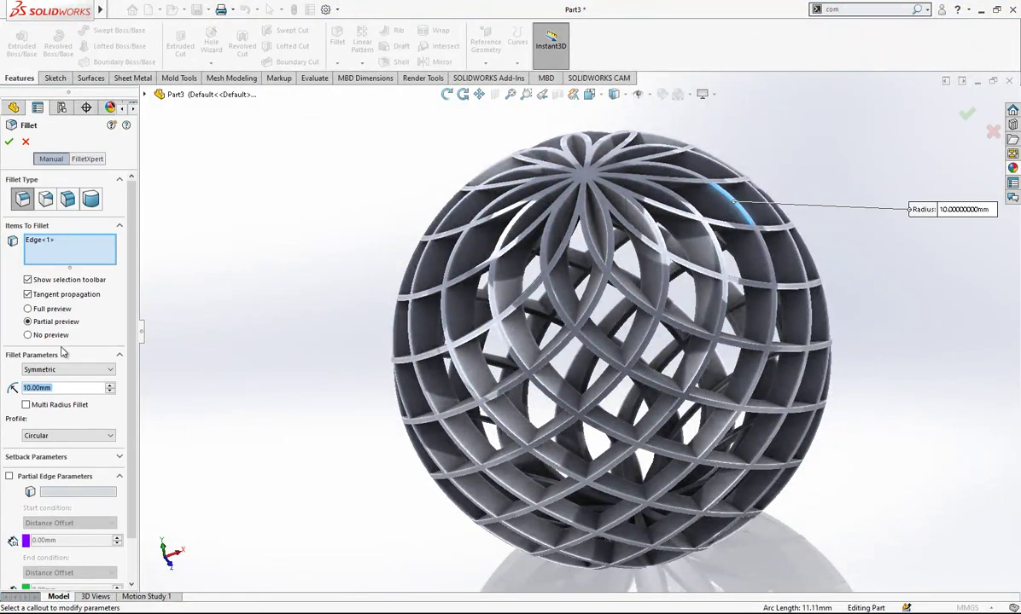
right_click(59, 241)
left_click(81, 247)
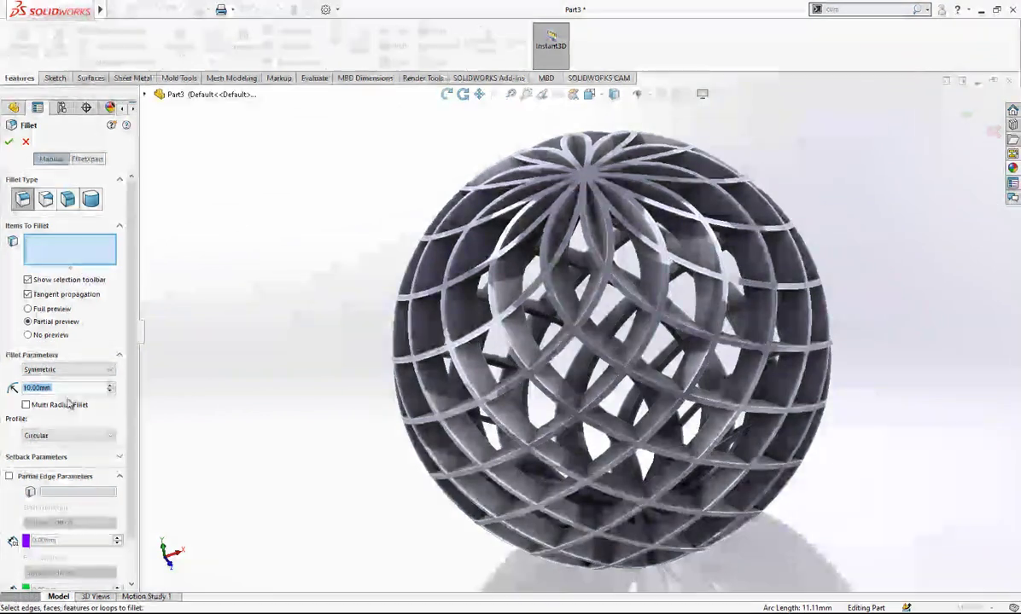
type("1")
key("Return")
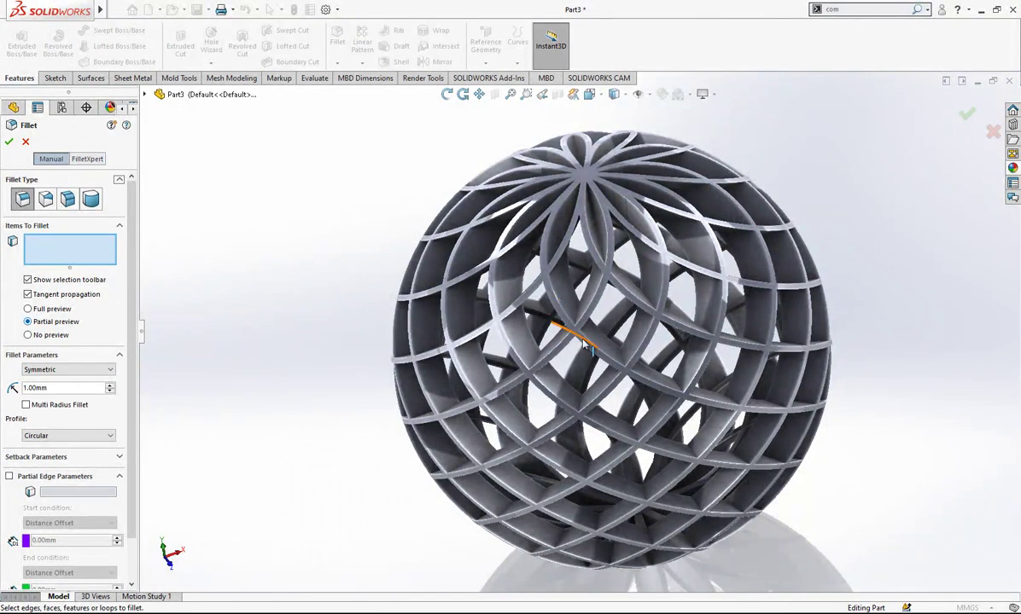
scroll(555, 333, "down", 2)
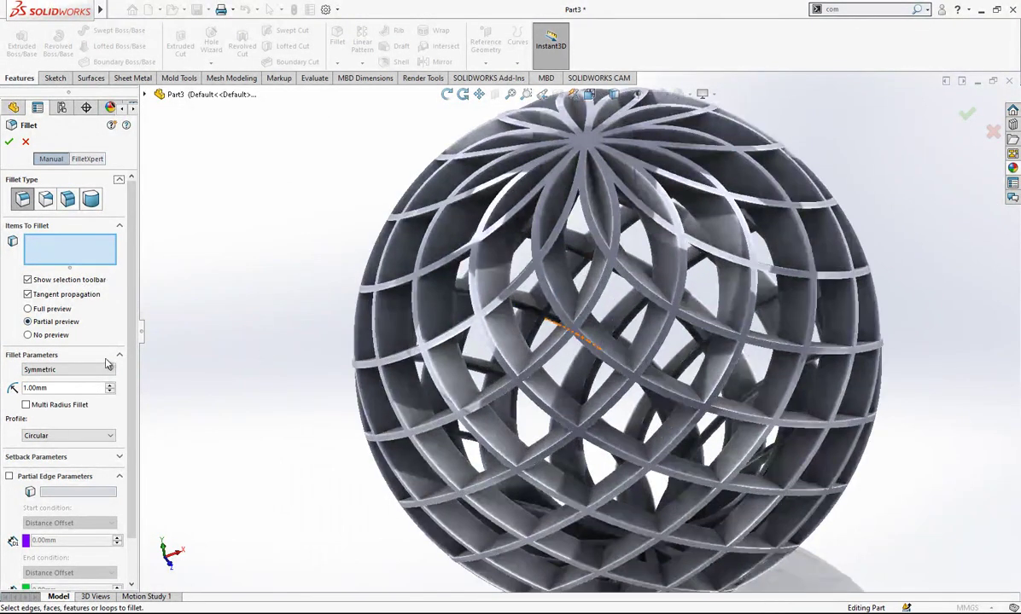
left_click(533, 364)
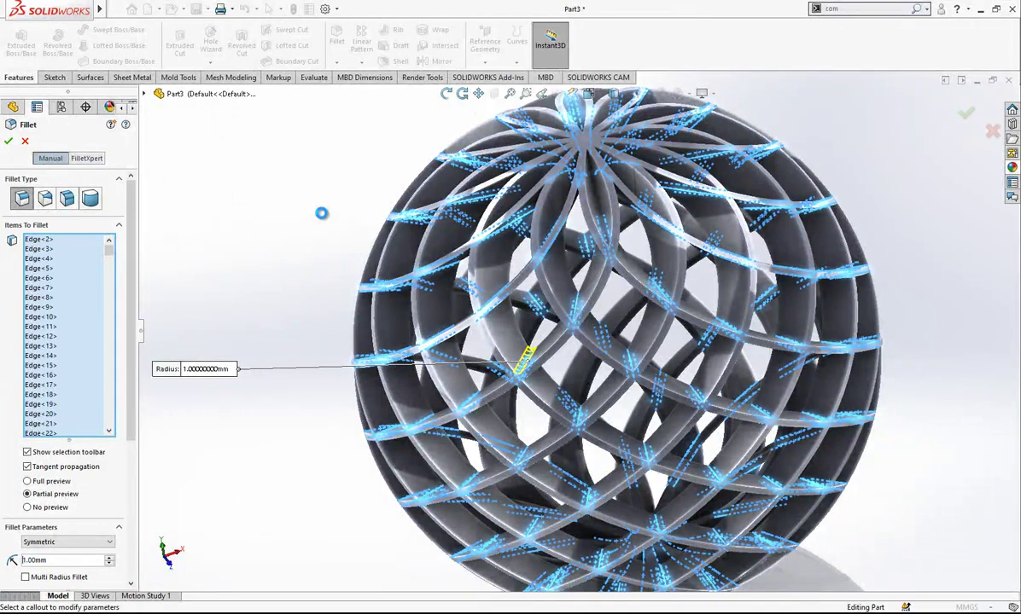
scroll(322, 219, "up", 2)
scroll(495, 362, "down", 2)
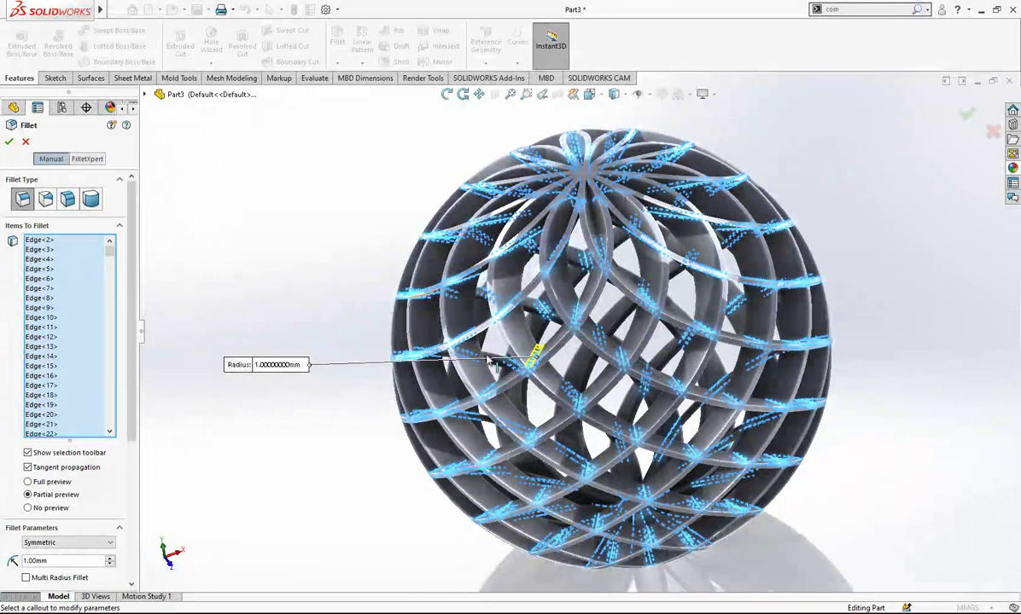
left_click(9, 143)
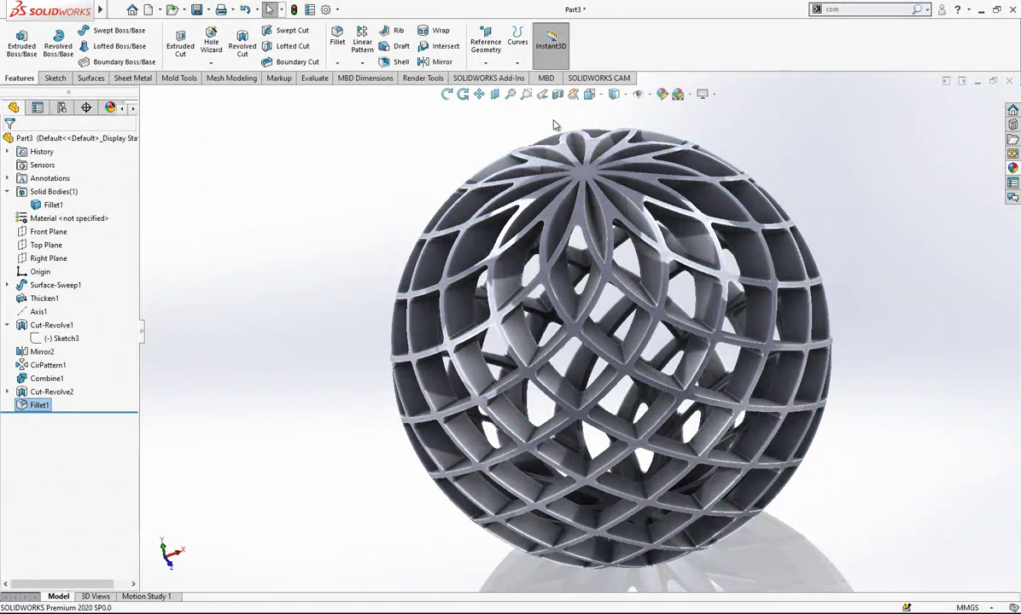
- Set the display style to Shaded With Edges and view the filleted ribs around the sphere's upper pole
left_click(619, 98)
left_click(619, 112)
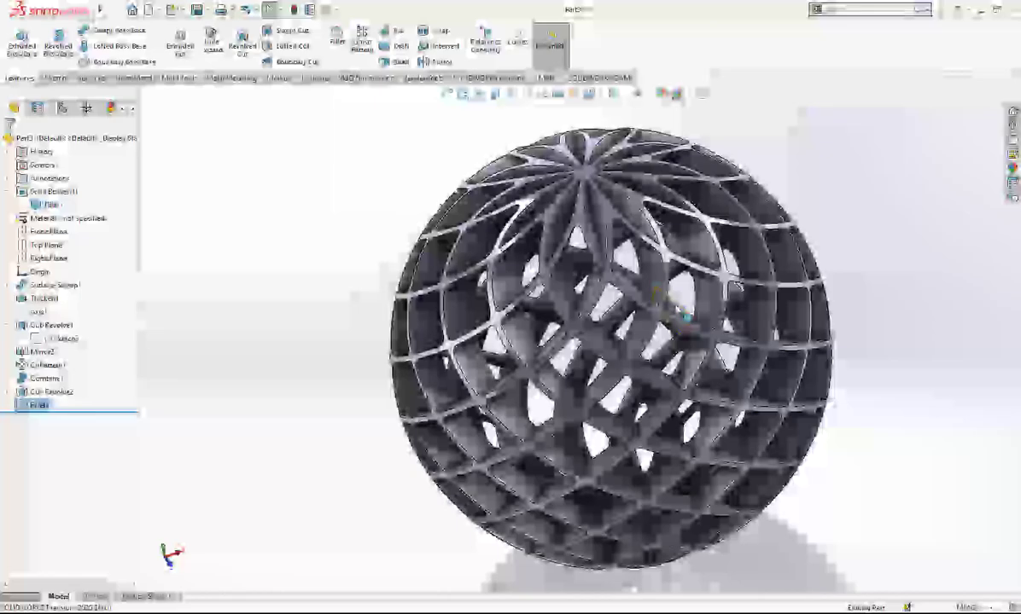
mouse_move(684, 315)
middle_mouse_down()
mouse_move(616, 324)
mouse_move(536, 308)
mouse_move(518, 257)
mouse_move(512, 266)
middle_mouse_up()
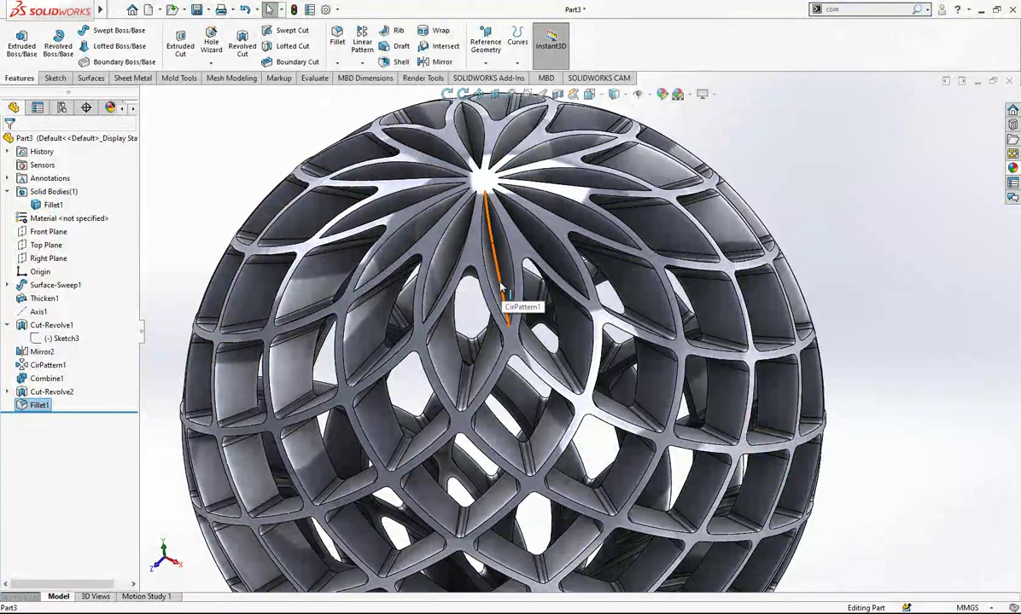
- Apply a 1 mm fillet to a rib edge at the upper pole and the 23 edges connected to its start face
left_click(303, 112)
left_click(338, 39)
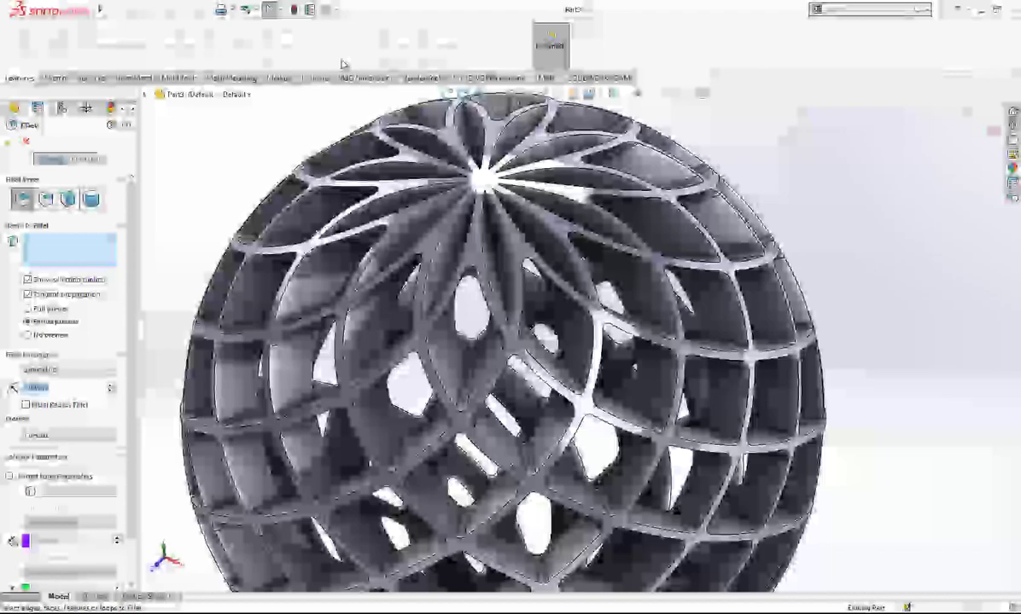
left_click(451, 282)
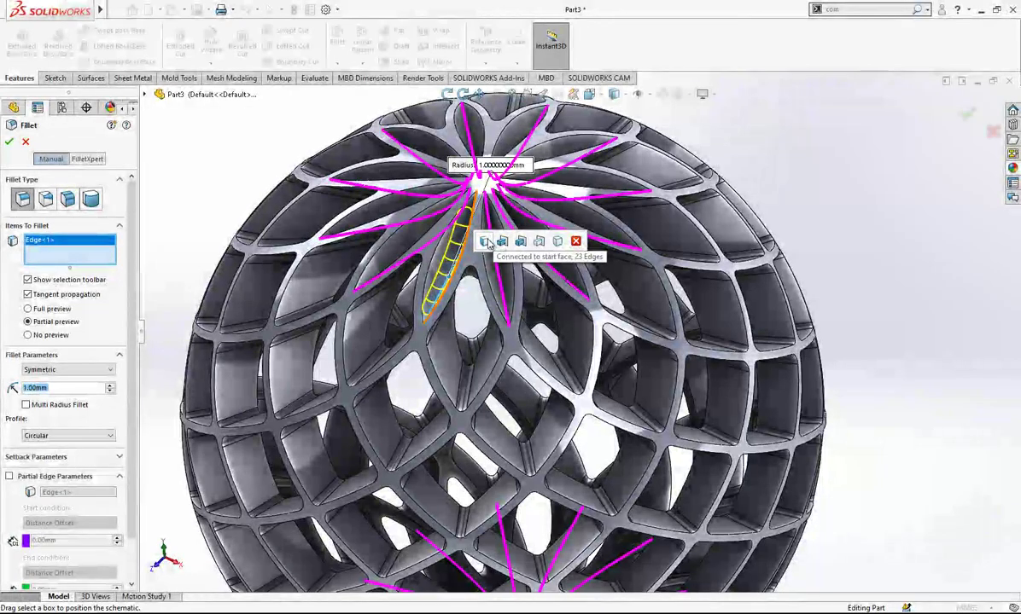
left_click(485, 243)
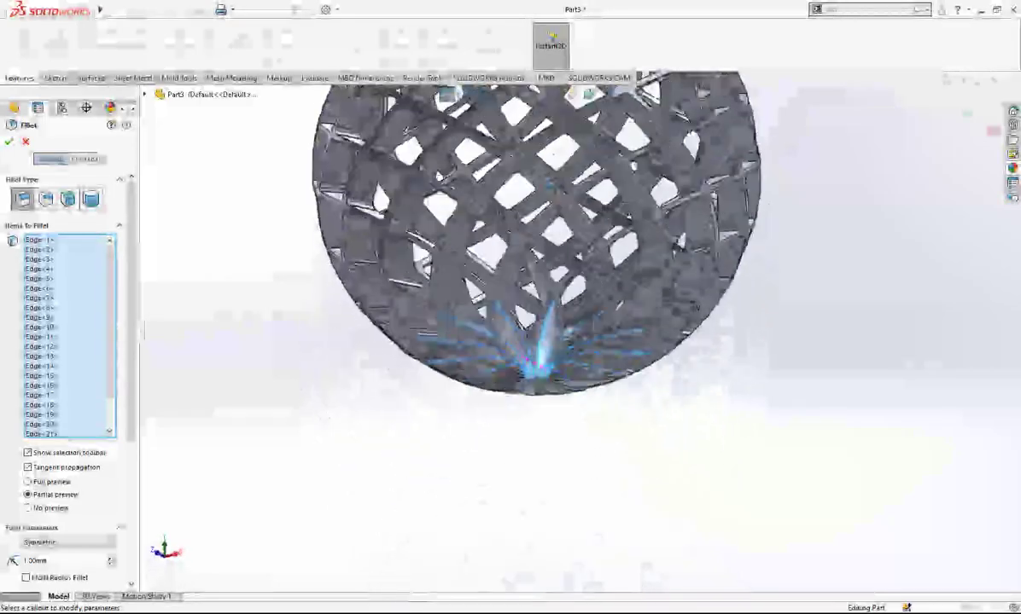
middle_click_drag(550, 185, 512, 312)
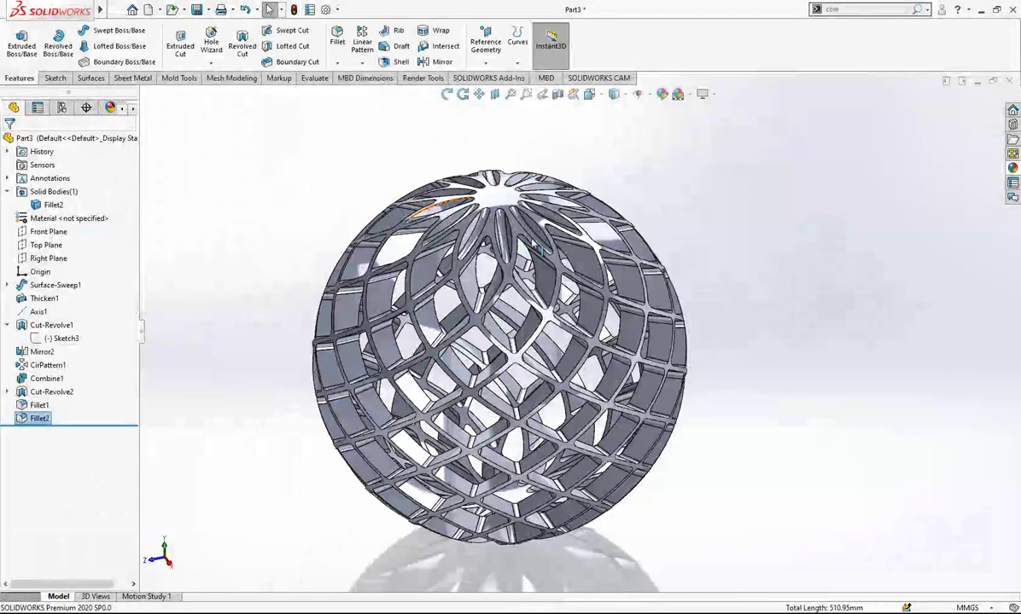
scroll(536, 247, "down", 2)
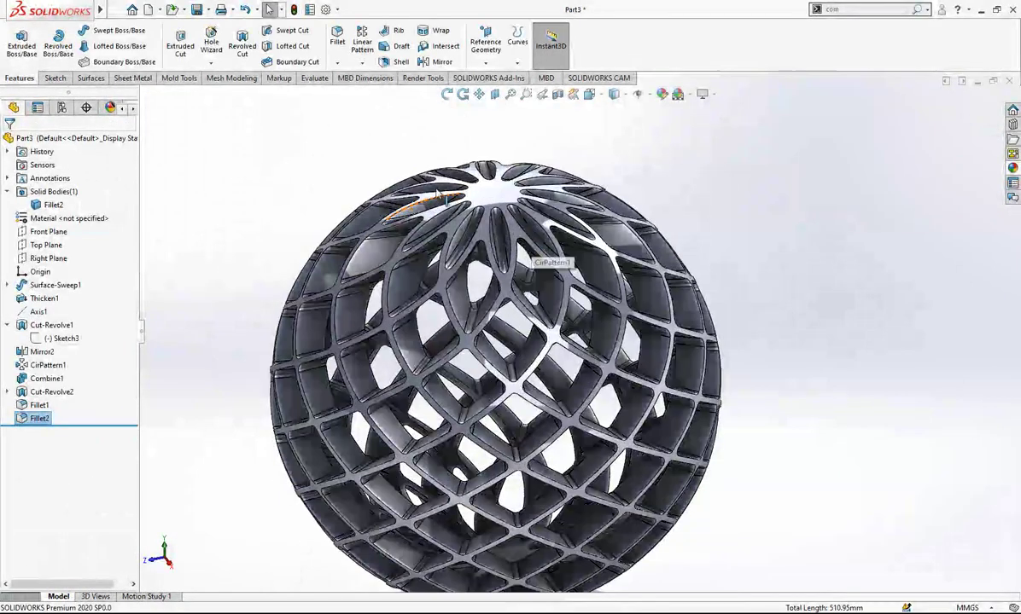
- Set the filleted lattice sphere's display style to Shaded without edges
left_click(589, 94)
left_click(587, 95)
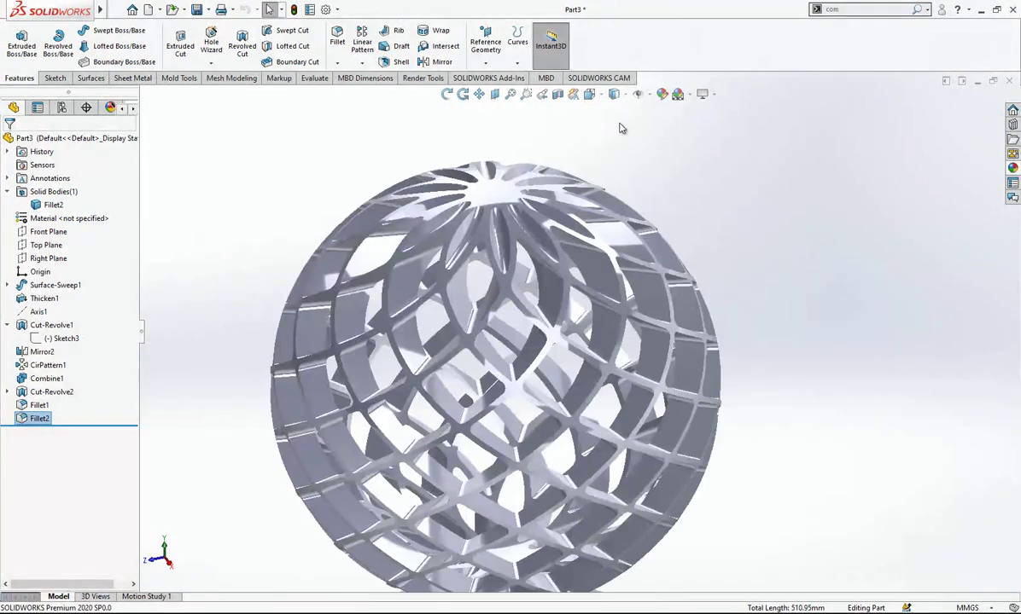
scroll(504, 176, "down", 1)
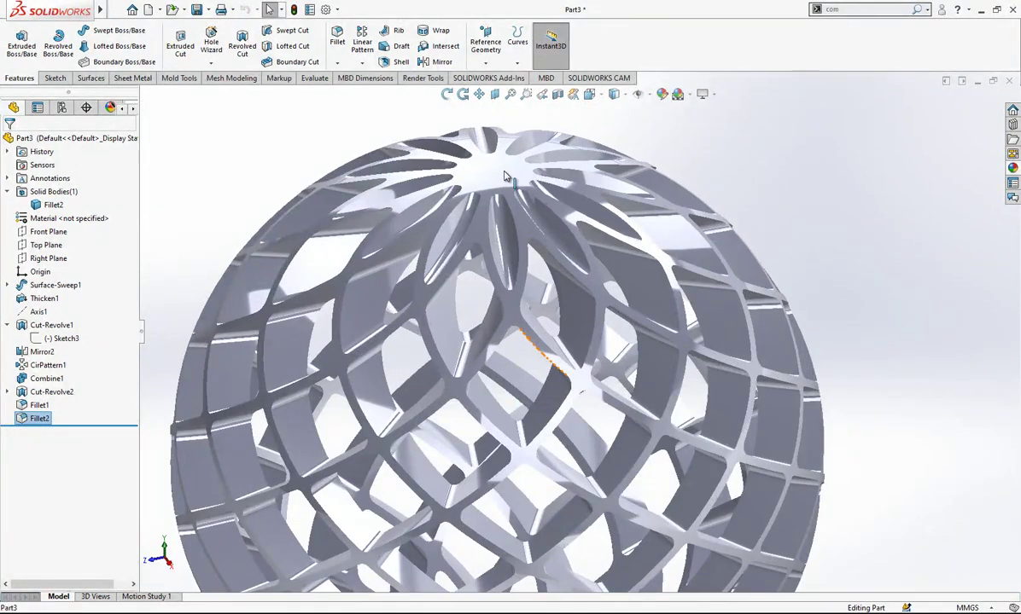
- Apply a 0.5 mm constant-size fillet to the outer spherical face of the lattice, rounding all its rib edges
left_click(504, 176)
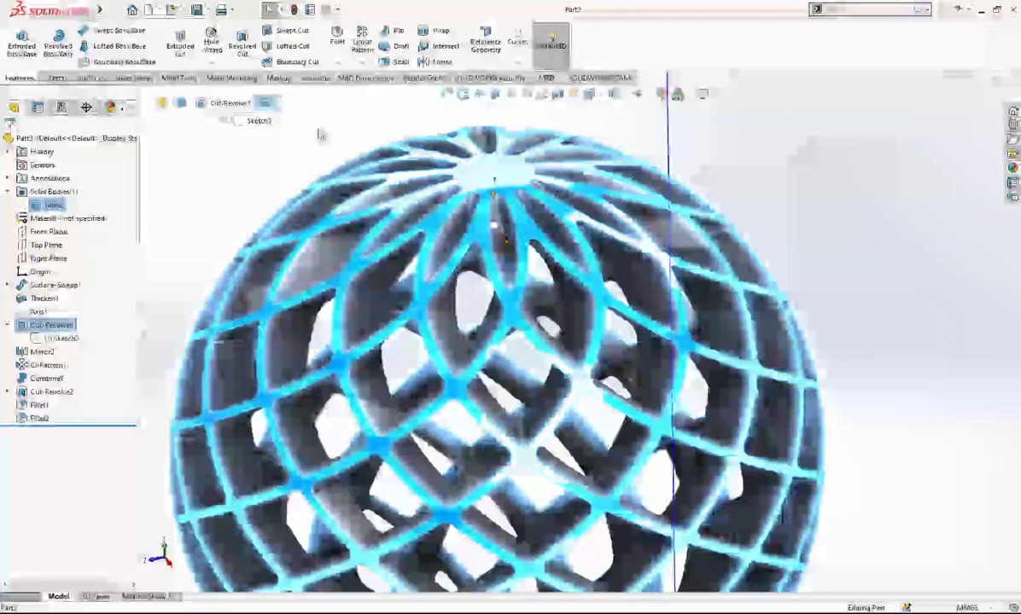
left_click(337, 42)
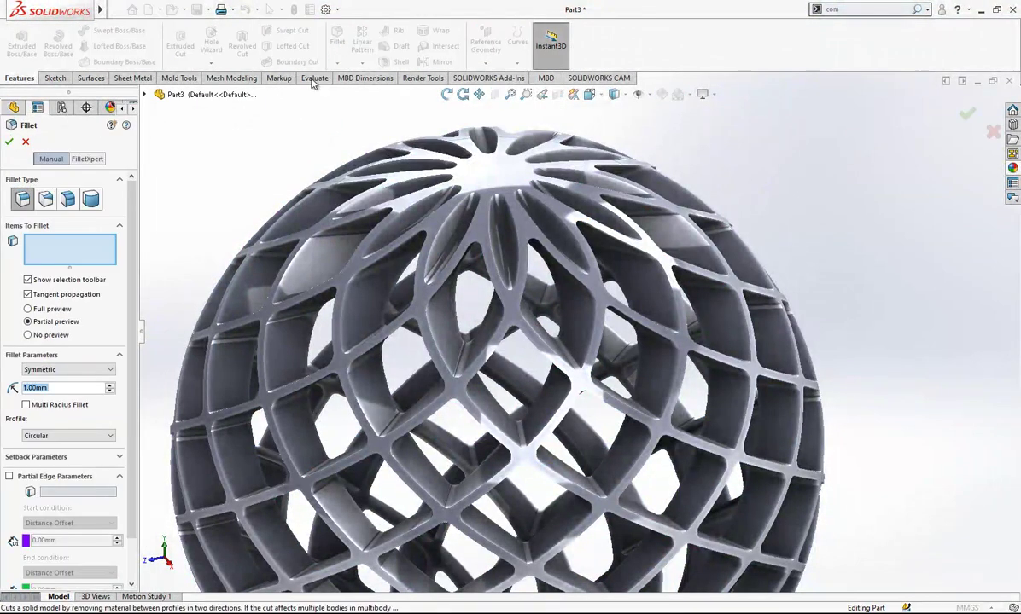
type("0.5")
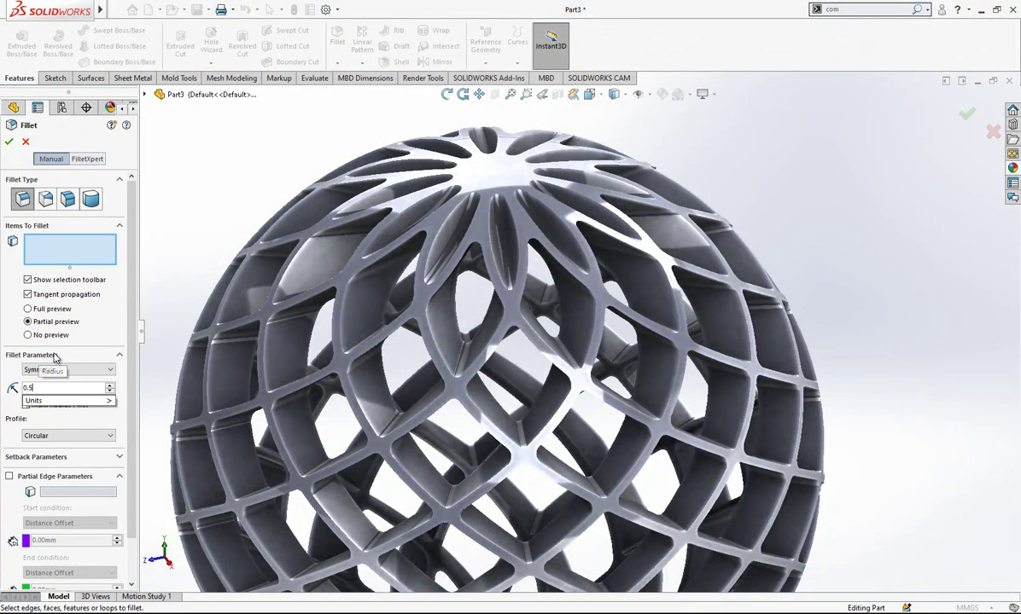
key("Return")
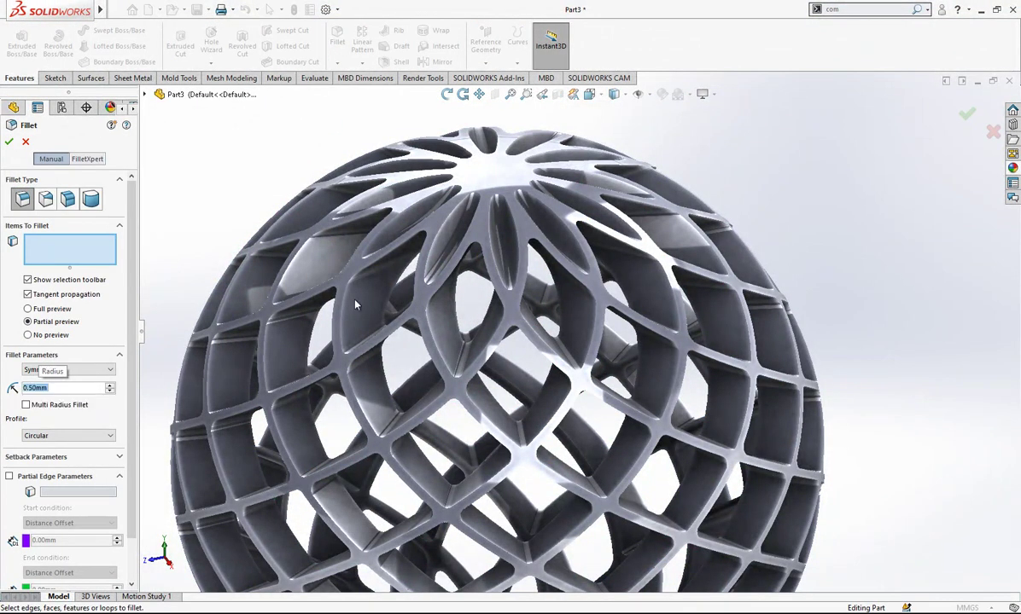
left_click(459, 391)
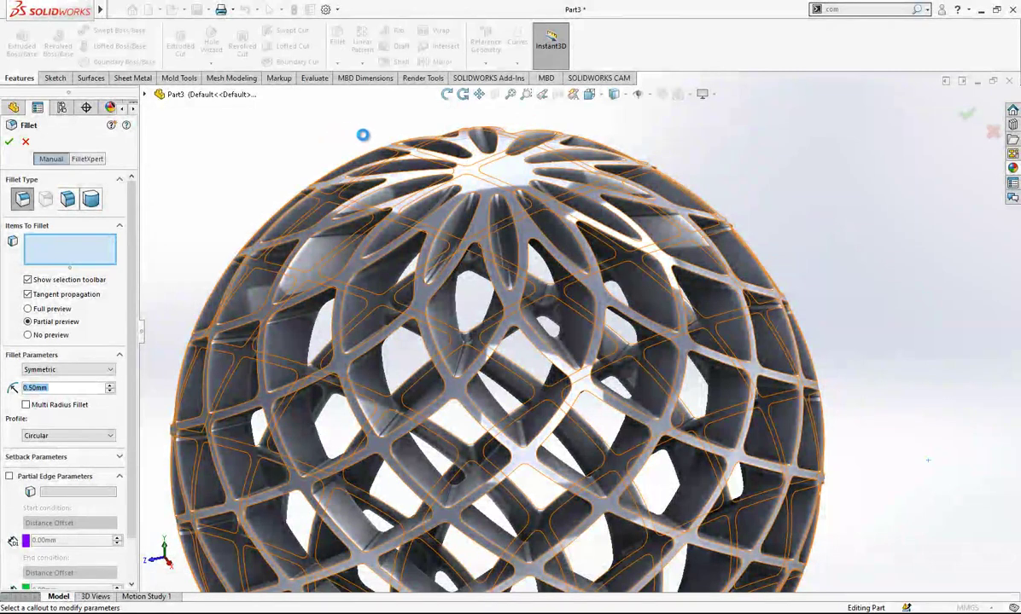
left_click(375, 137)
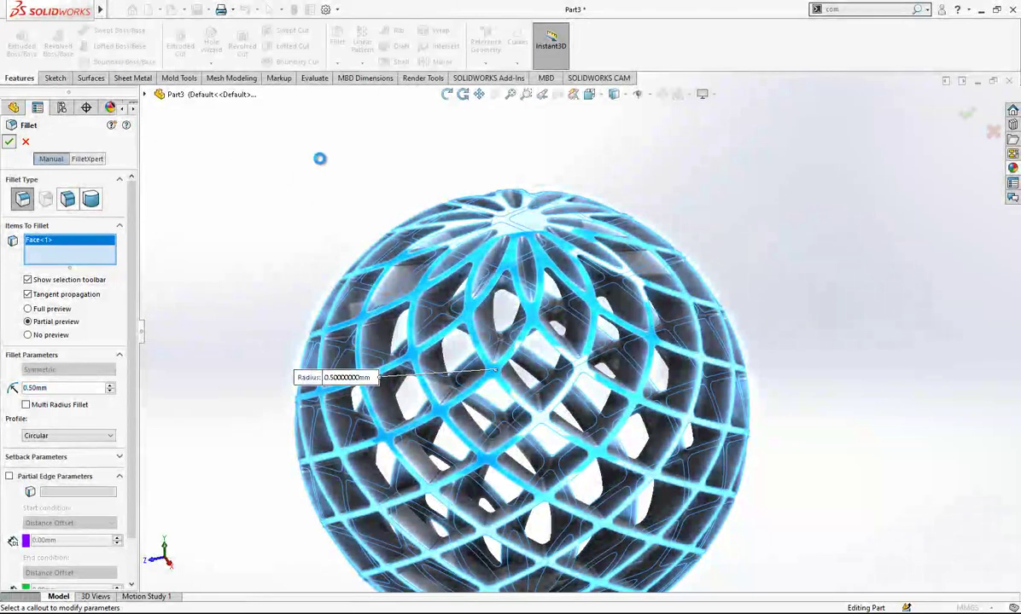
- Set the display style to Shaded With Edges
left_click(626, 94)
left_click(577, 105)
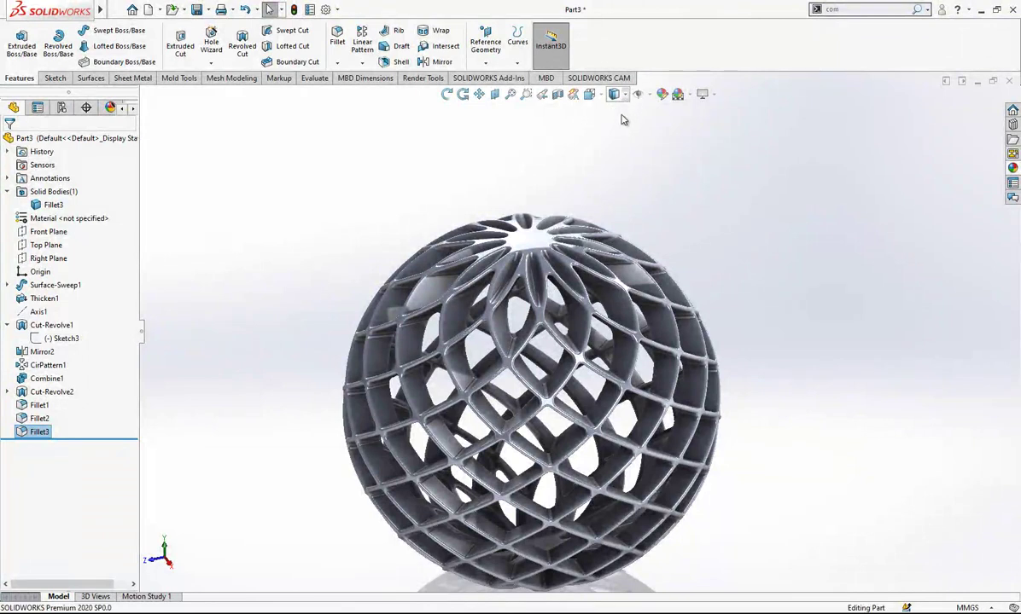
- Examine the rounded ribs of the finished lattice sphere from the upper pole, the sides and below
scroll(541, 256, "down", 3)
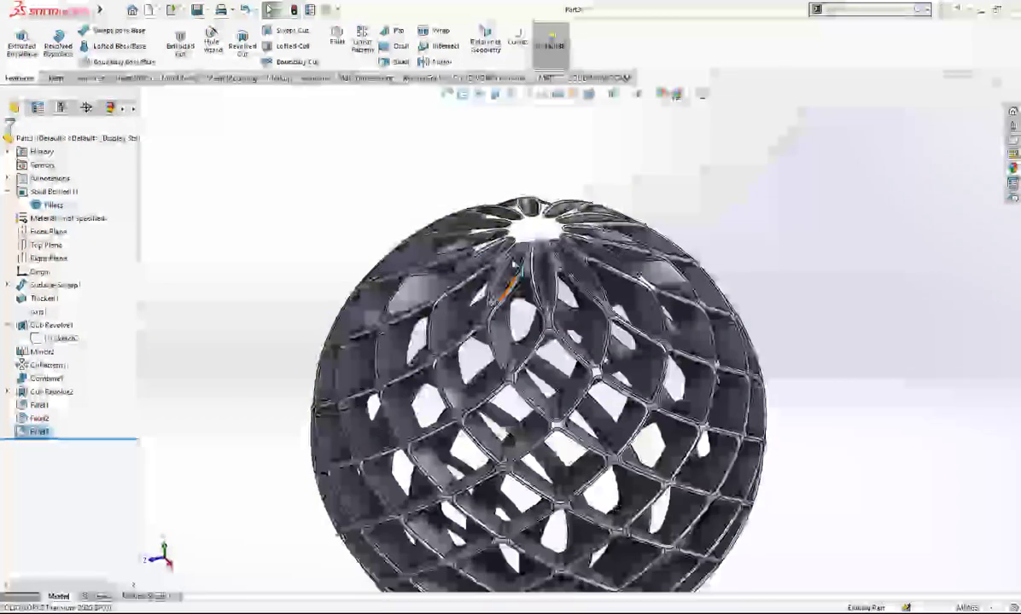
scroll(683, 282, "up", 1)
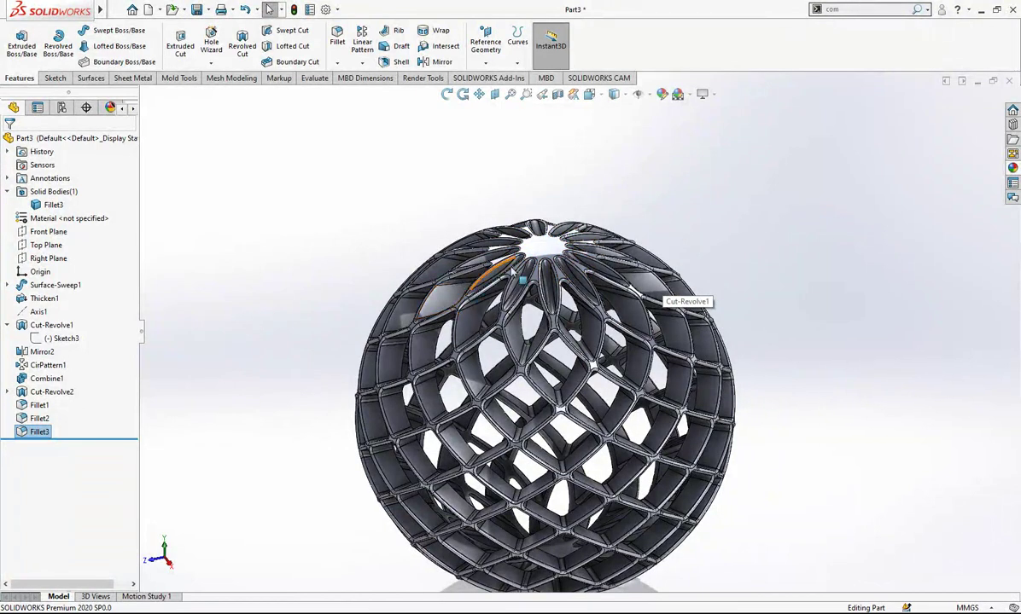
middle_click_drag(517, 290, 618, 305)
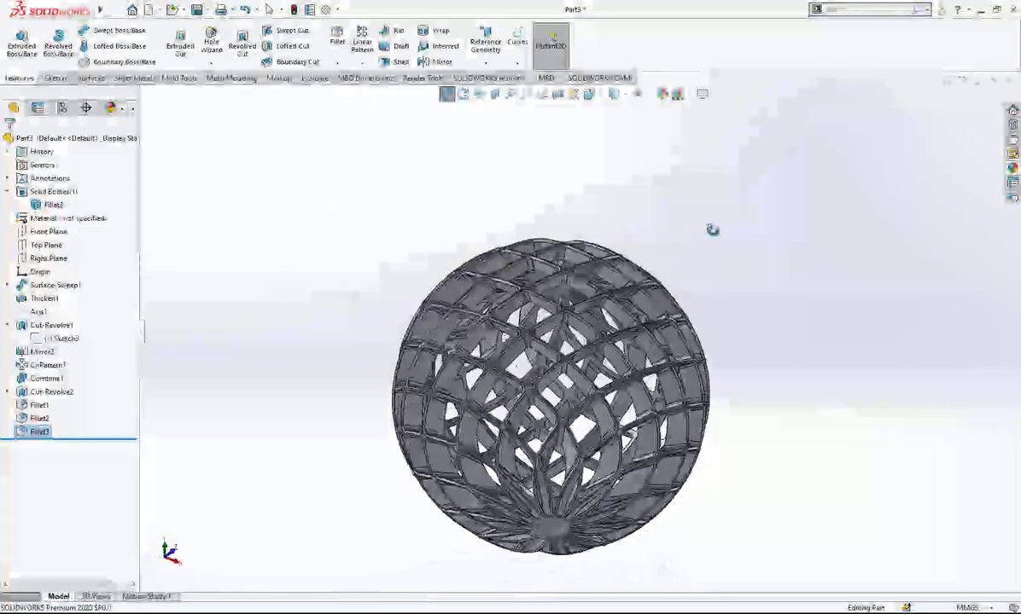
middle_click_drag(712, 229, 676, 271)
middle_click_drag(586, 345, 559, 278)
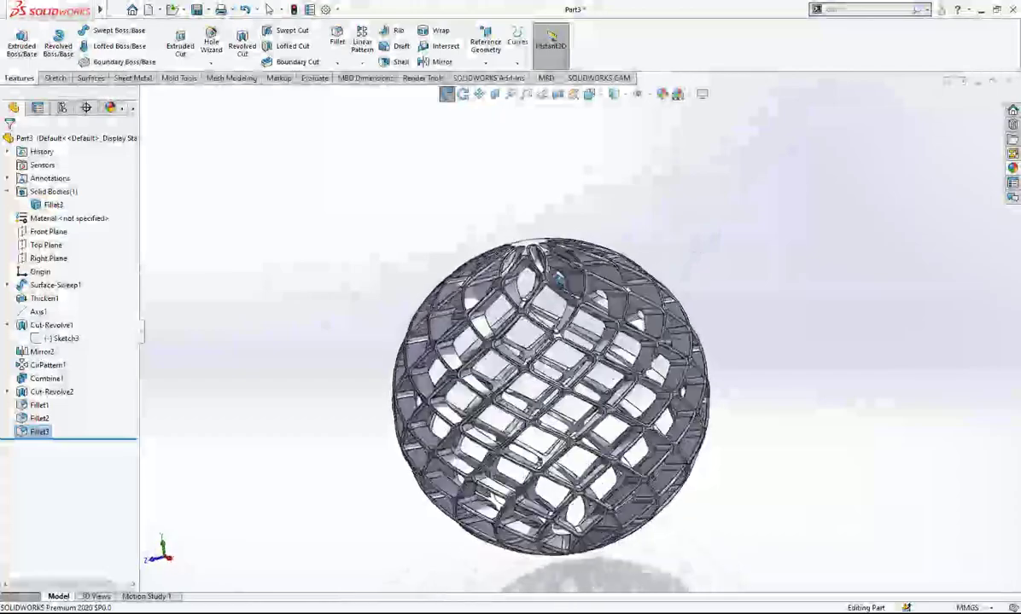
middle_click_drag(577, 362, 520, 353)
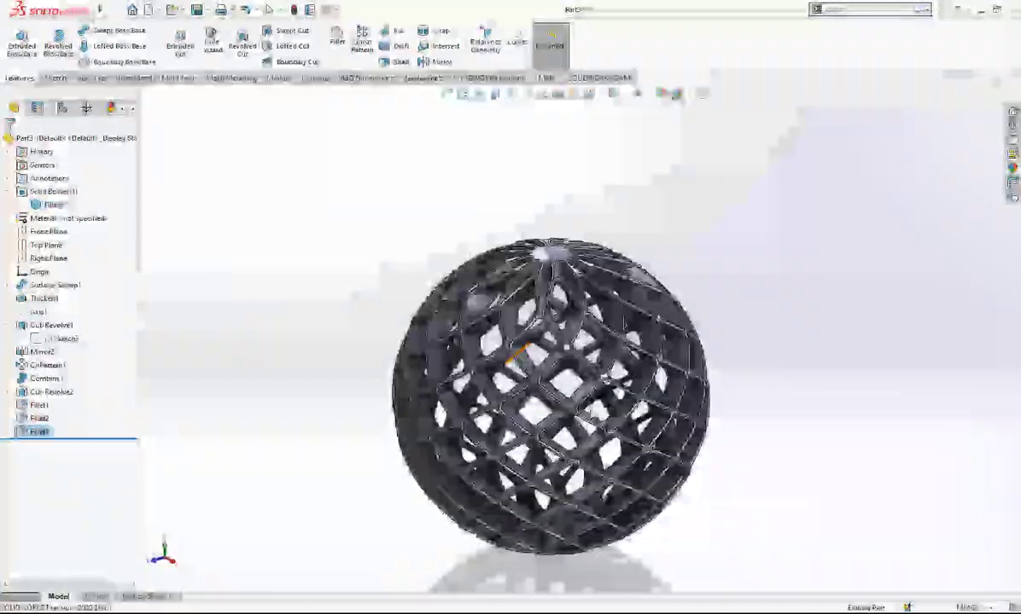
scroll(585, 401, "down", 1)
mouse_move(582, 376)
middle_mouse_down()
mouse_move(590, 414)
mouse_move(640, 401)
mouse_move(583, 385)
mouse_move(640, 354)
mouse_move(627, 361)
mouse_move(636, 363)
middle_mouse_up()
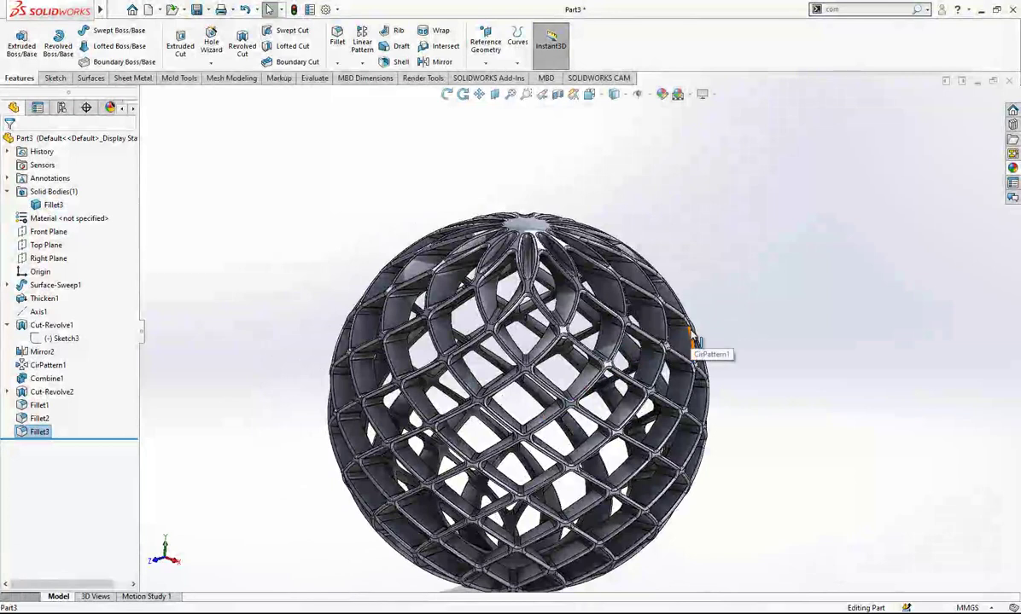